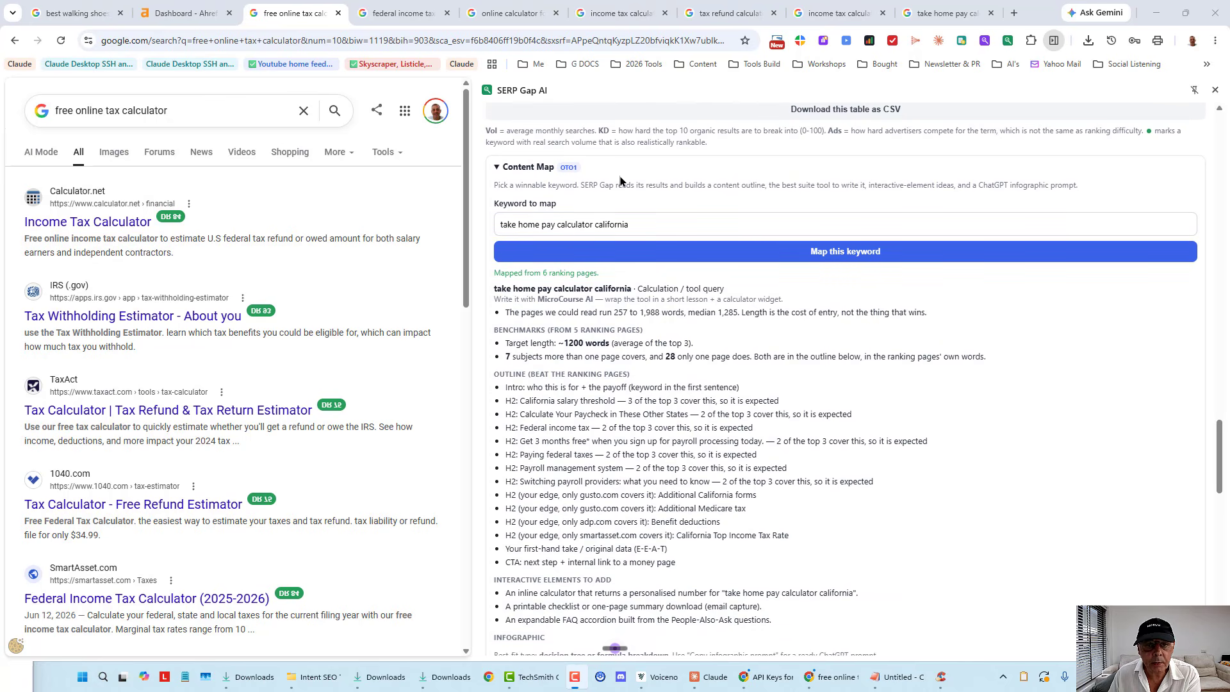
Review the keyword table and the content map for "take home pay calculator california", covering its benchmarks, outline and interactive elements.
left_click(655, 228)
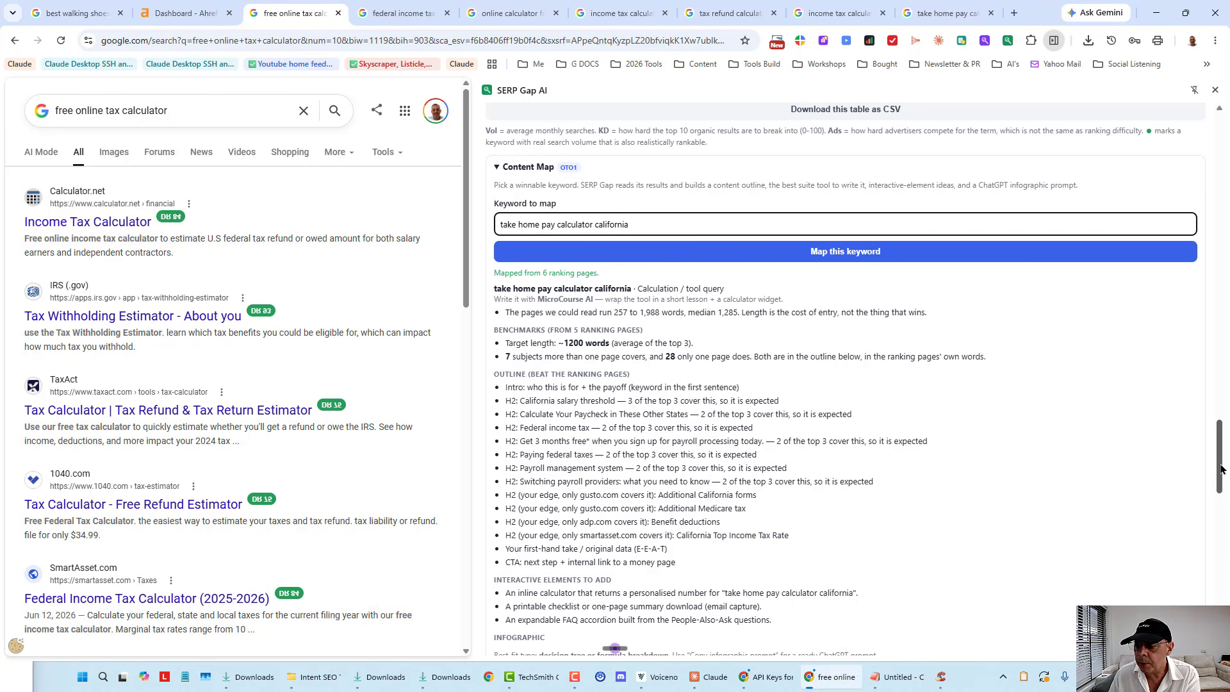
left_click_drag(1221, 477, 1226, 322)
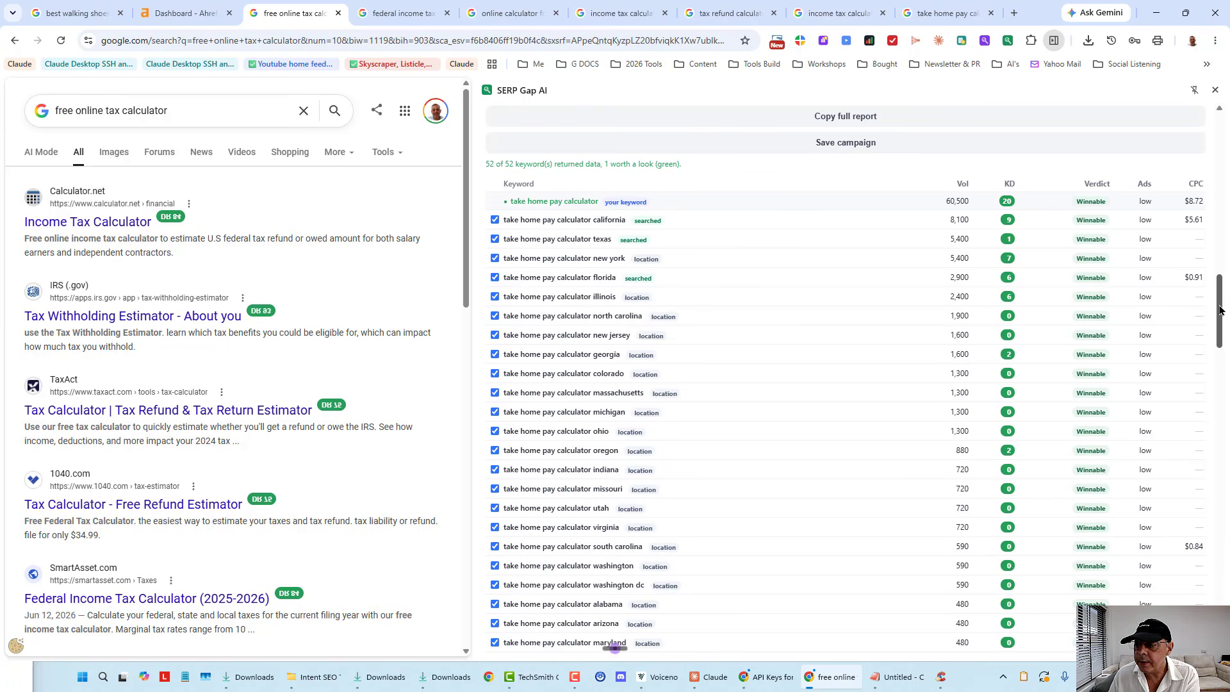
left_click_drag(1220, 309, 1219, 459)
scroll(1163, 415, "down", 2)
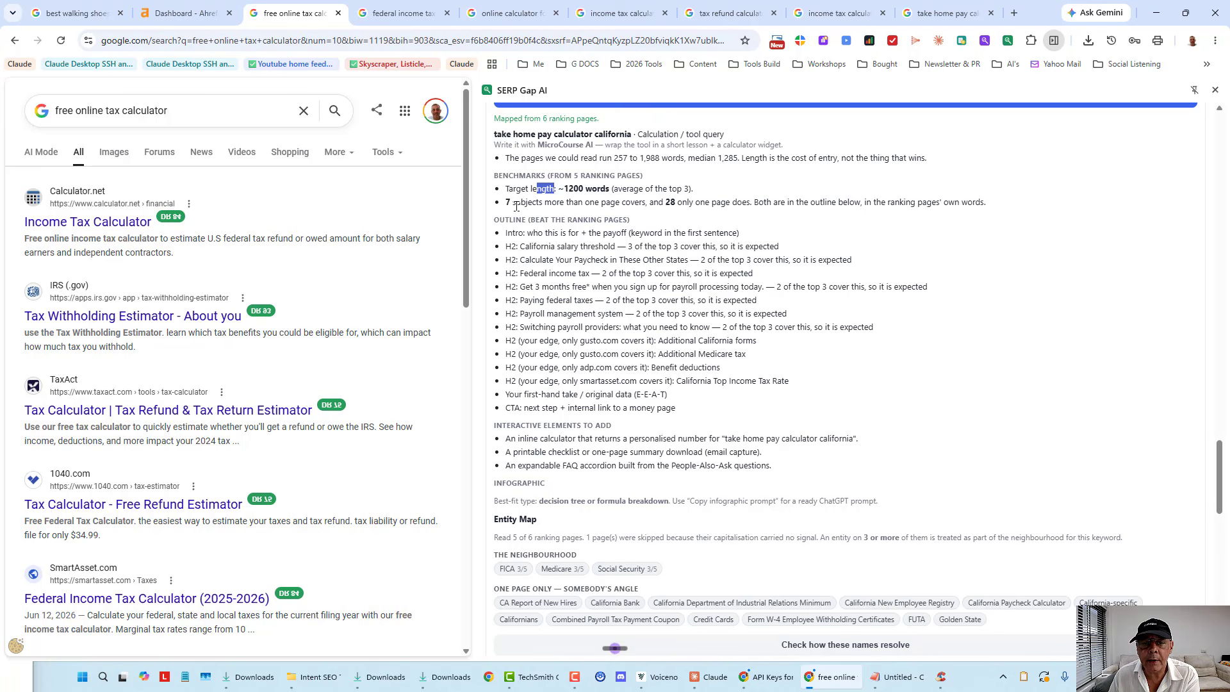
left_click_drag(516, 204, 549, 205)
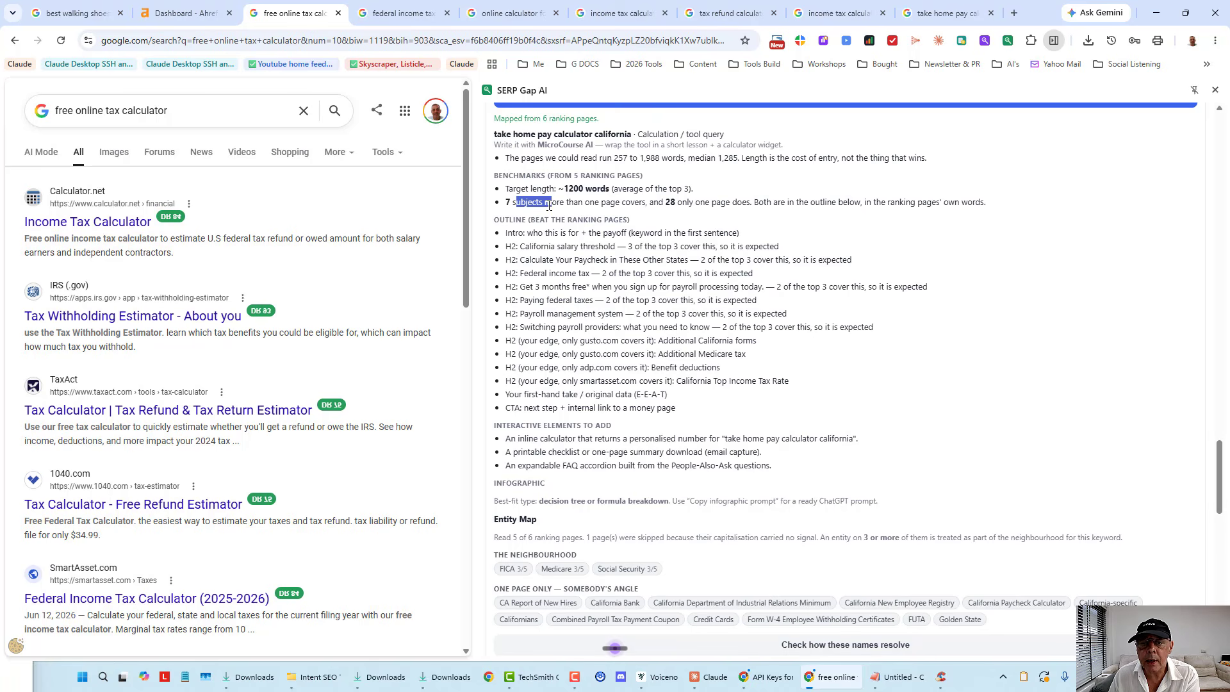
left_click(793, 198)
scroll(932, 244, "down", 5)
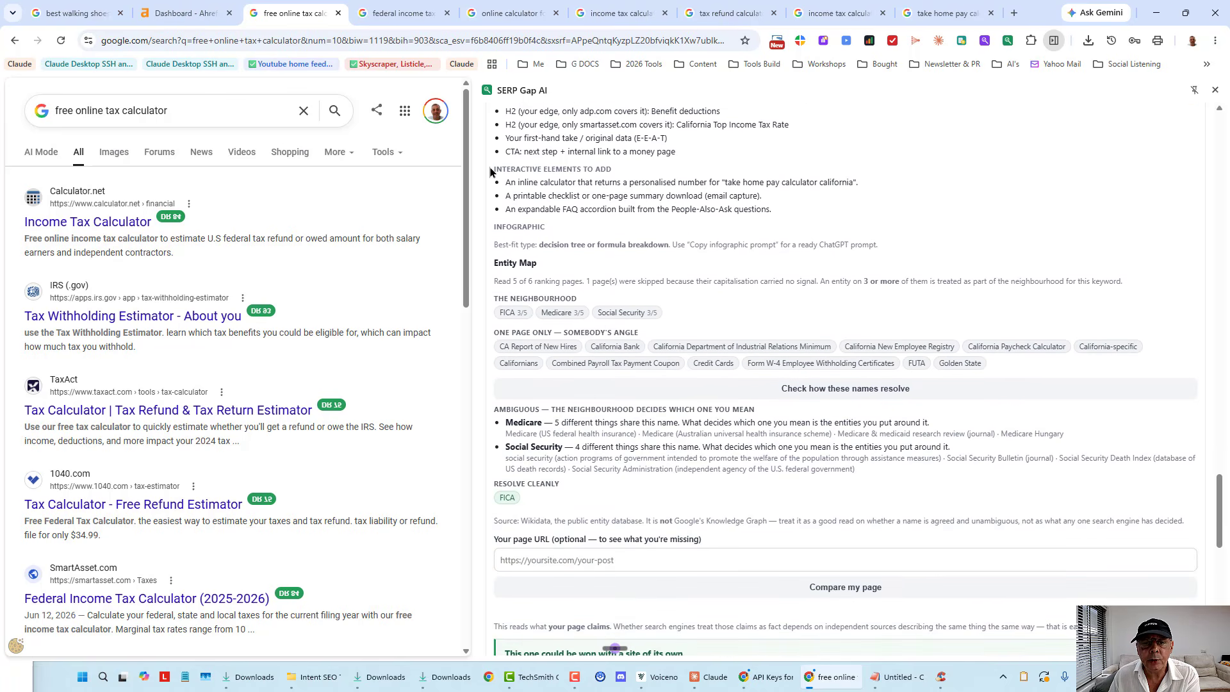
left_click_drag(491, 172, 644, 174)
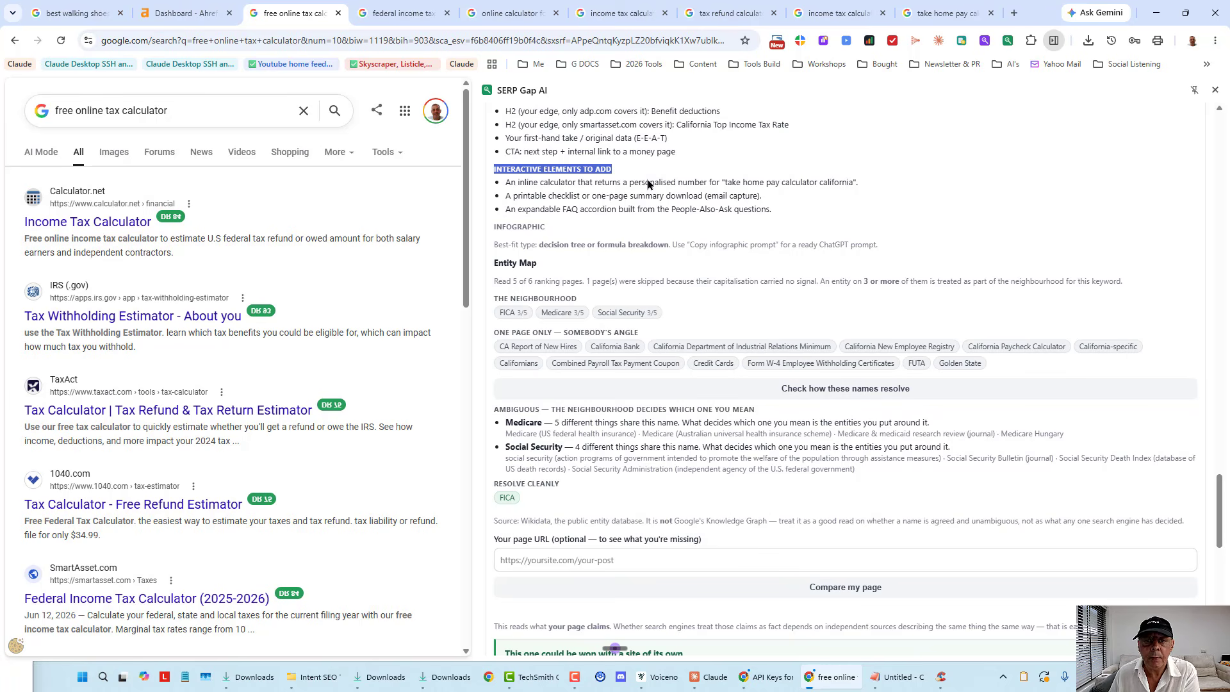
scroll(914, 241, "up", 1)
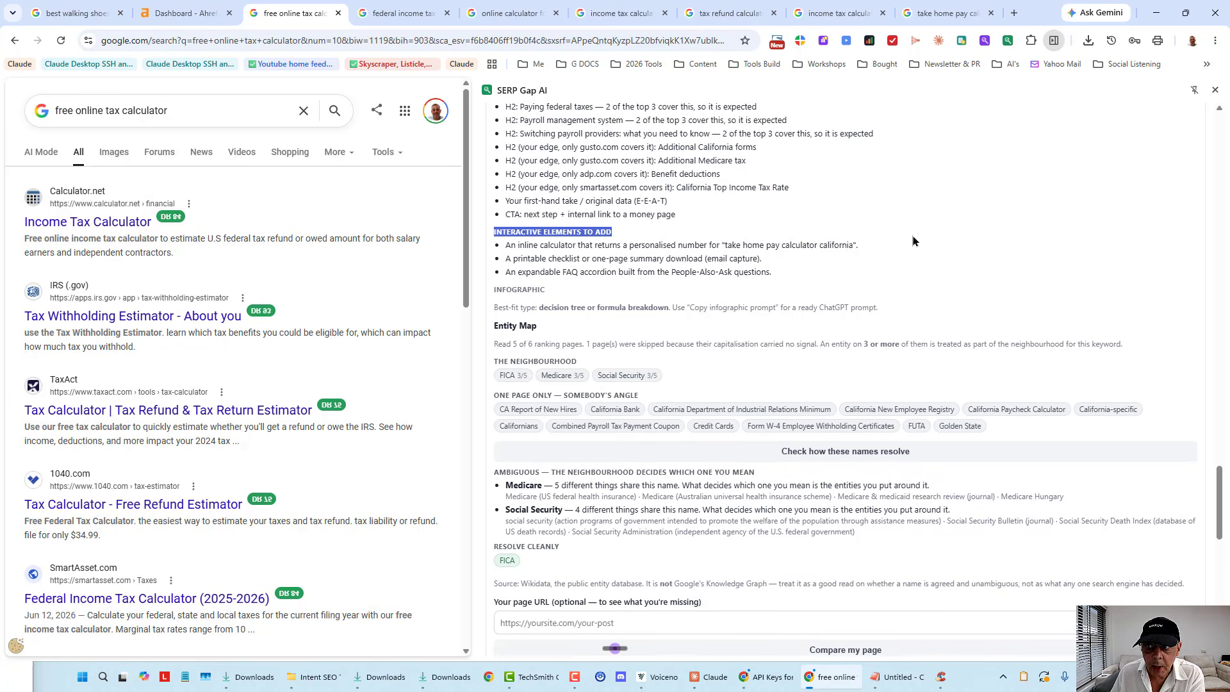
scroll(917, 339, "up", 1)
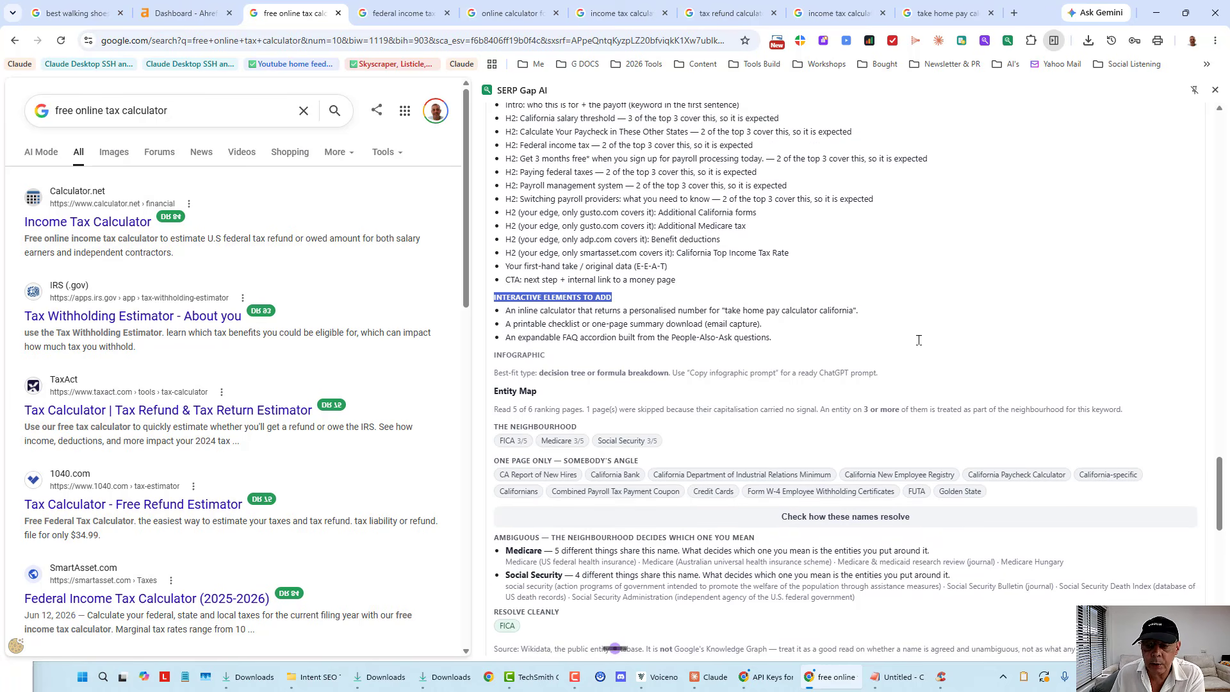
left_click(690, 290)
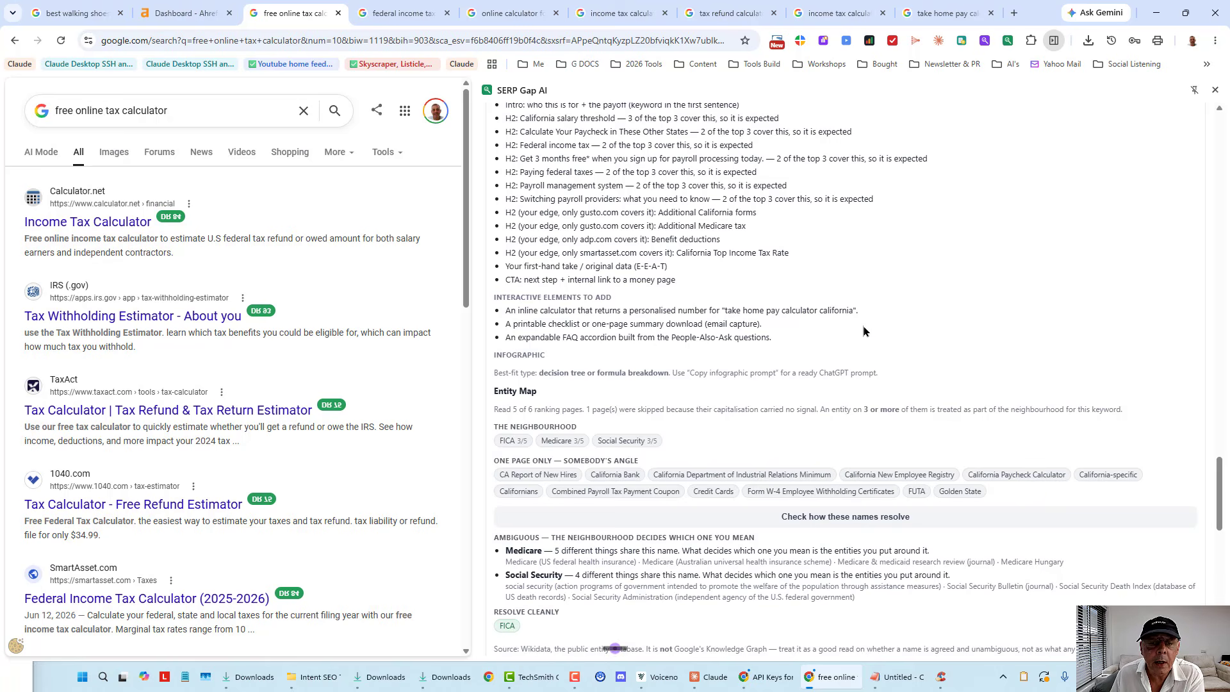
scroll(863, 327, "down", 2)
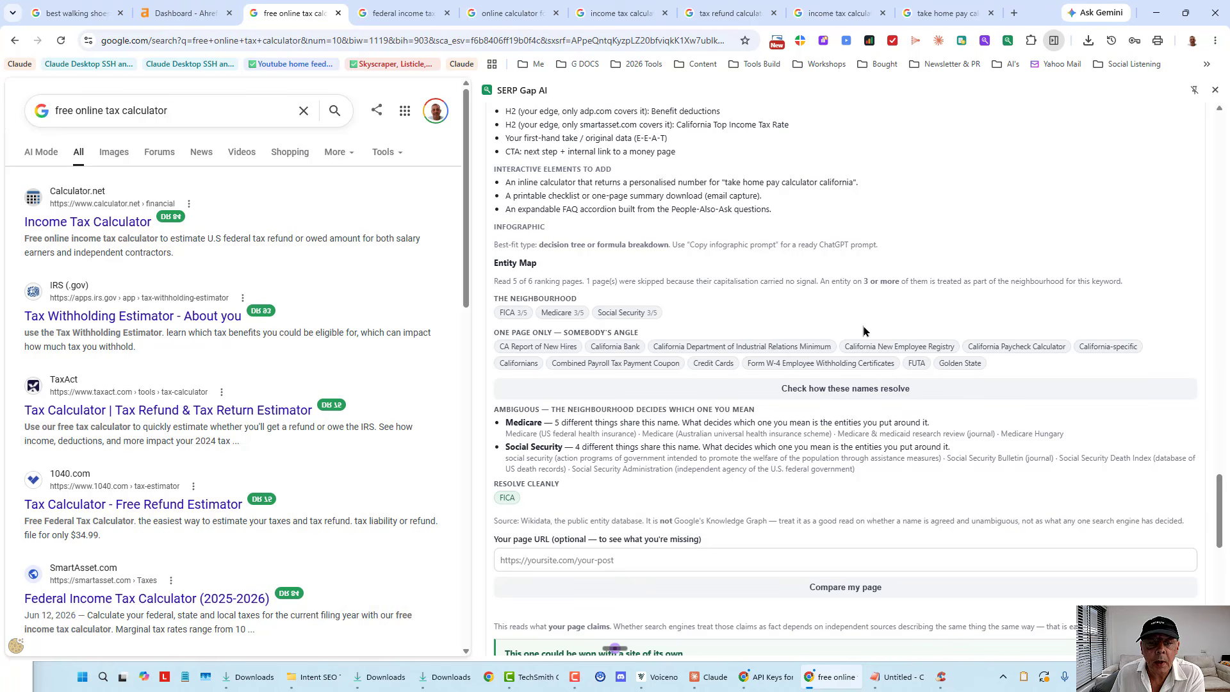
scroll(821, 194, "up", 2)
scroll(821, 195, "down", 3)
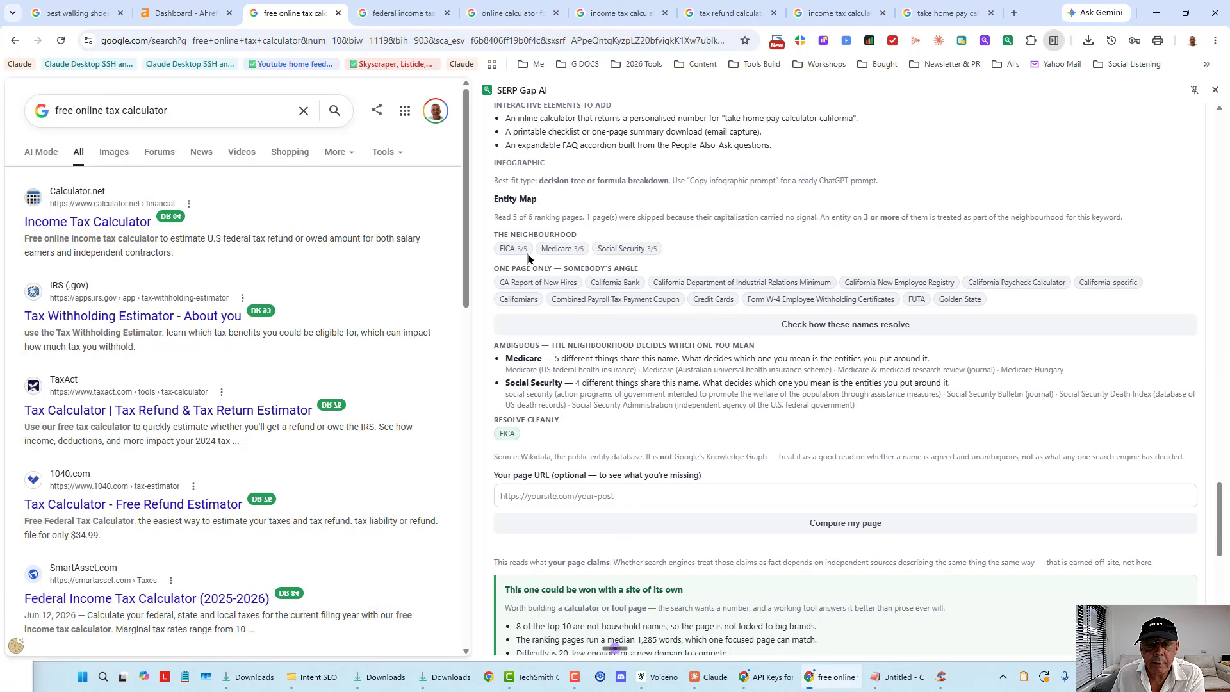
Examine the entity map's ambiguous meanings of Medicare and Social Security, highlighting the US federal health insurance sense.
scroll(833, 272, "down", 2)
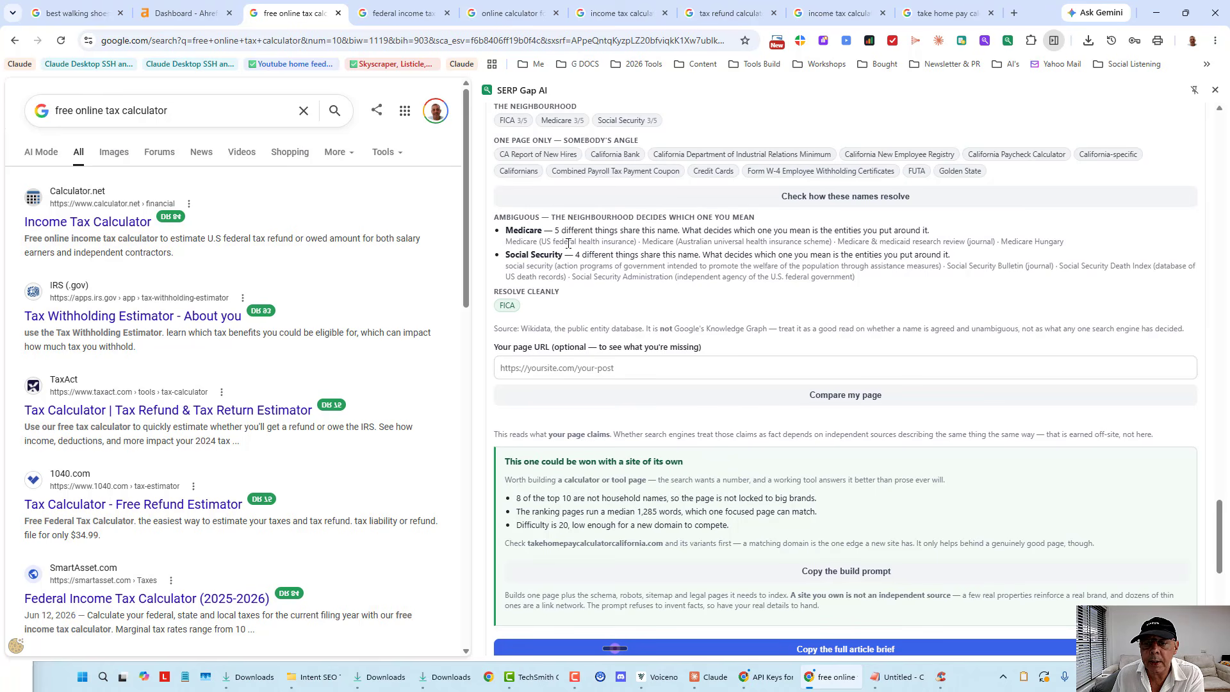
left_click_drag(508, 240, 571, 242)
left_click_drag(695, 242, 724, 244)
left_click_drag(862, 243, 1032, 244)
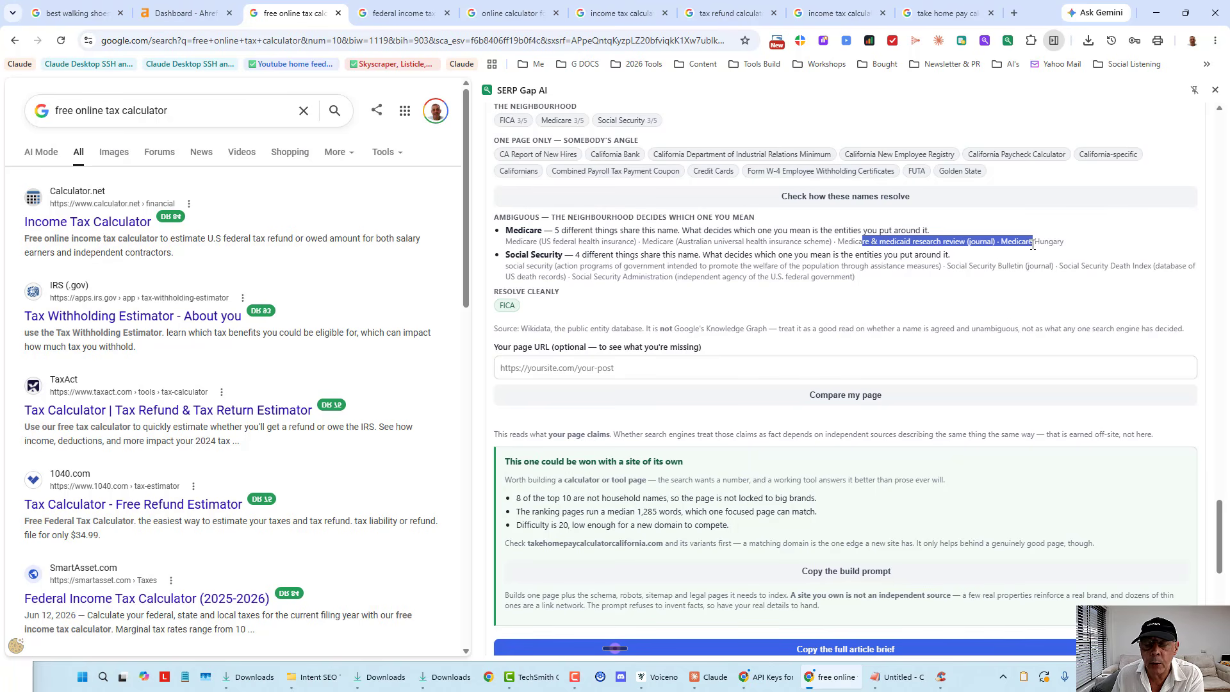
left_click(892, 241)
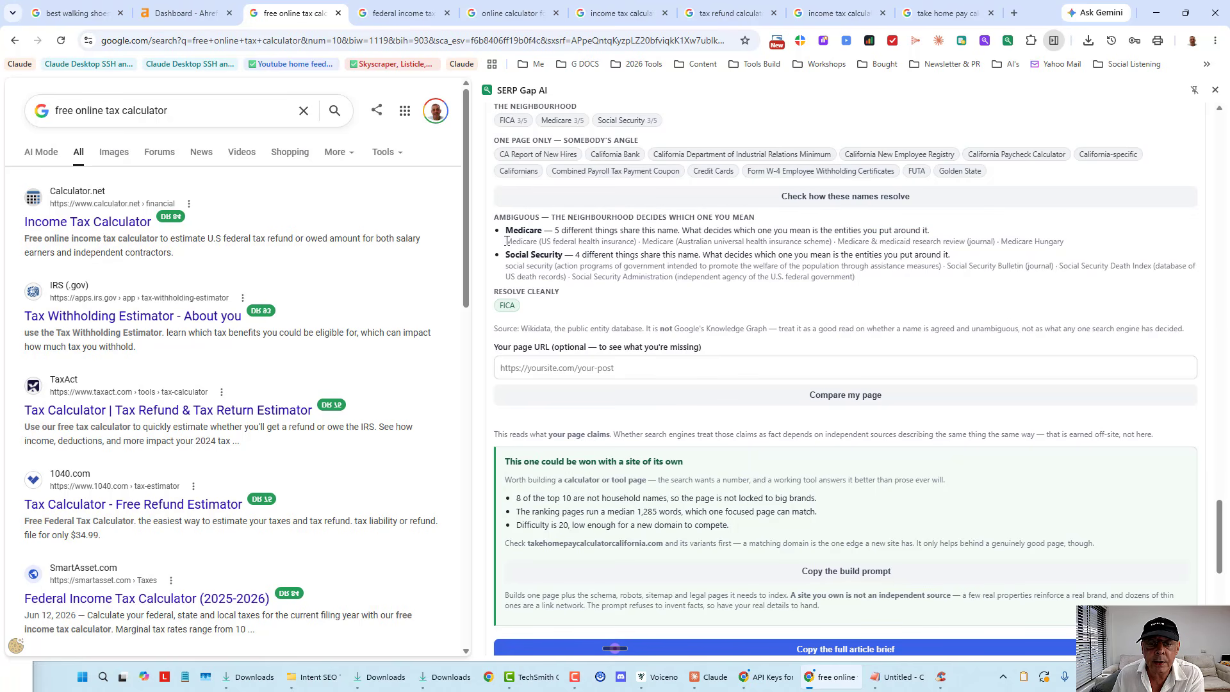
left_click_drag(505, 241, 635, 241)
scroll(796, 308, "down", 2)
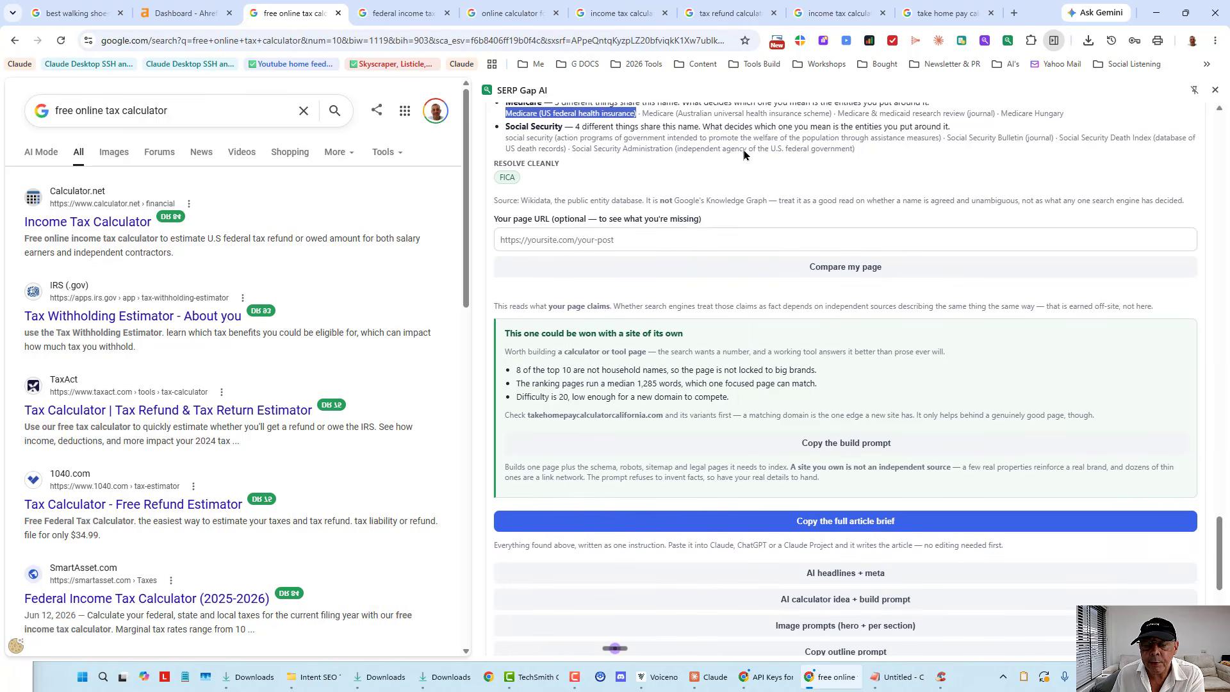
Review the page comparison field, the own-site recommendation with its prompt options, and the location keyword variants from California to Ohio.
left_click(629, 238)
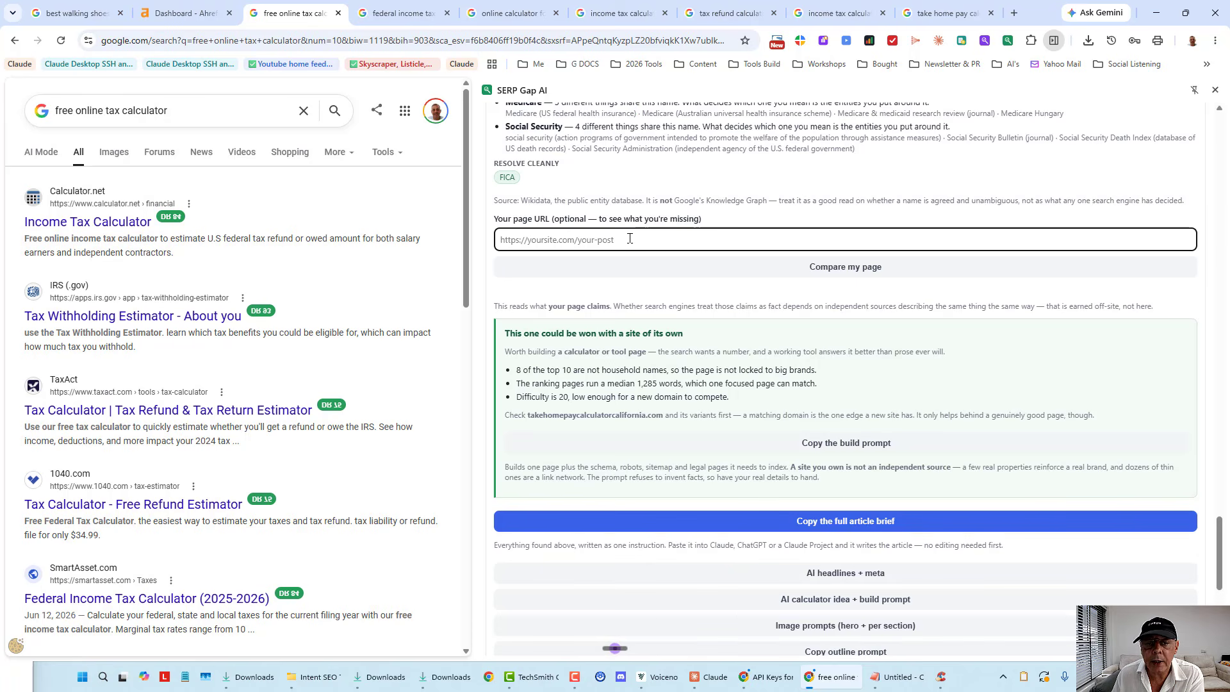
scroll(953, 351, "down", 2)
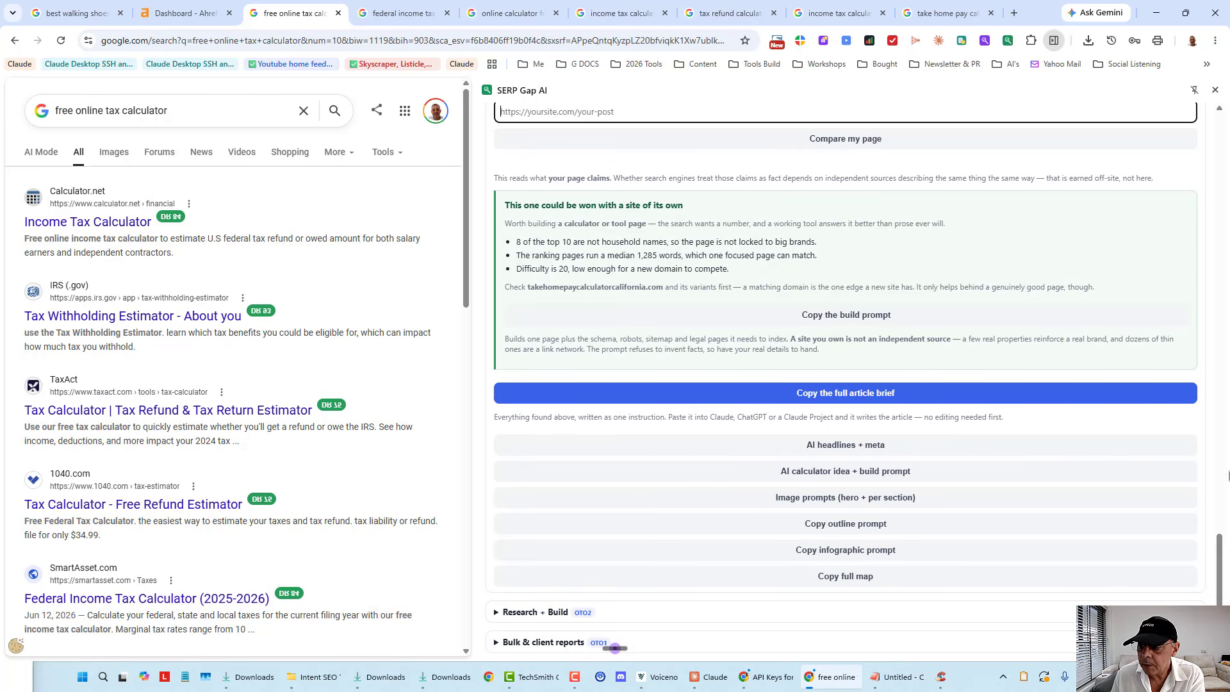
left_click_drag(1223, 552, 1224, 559)
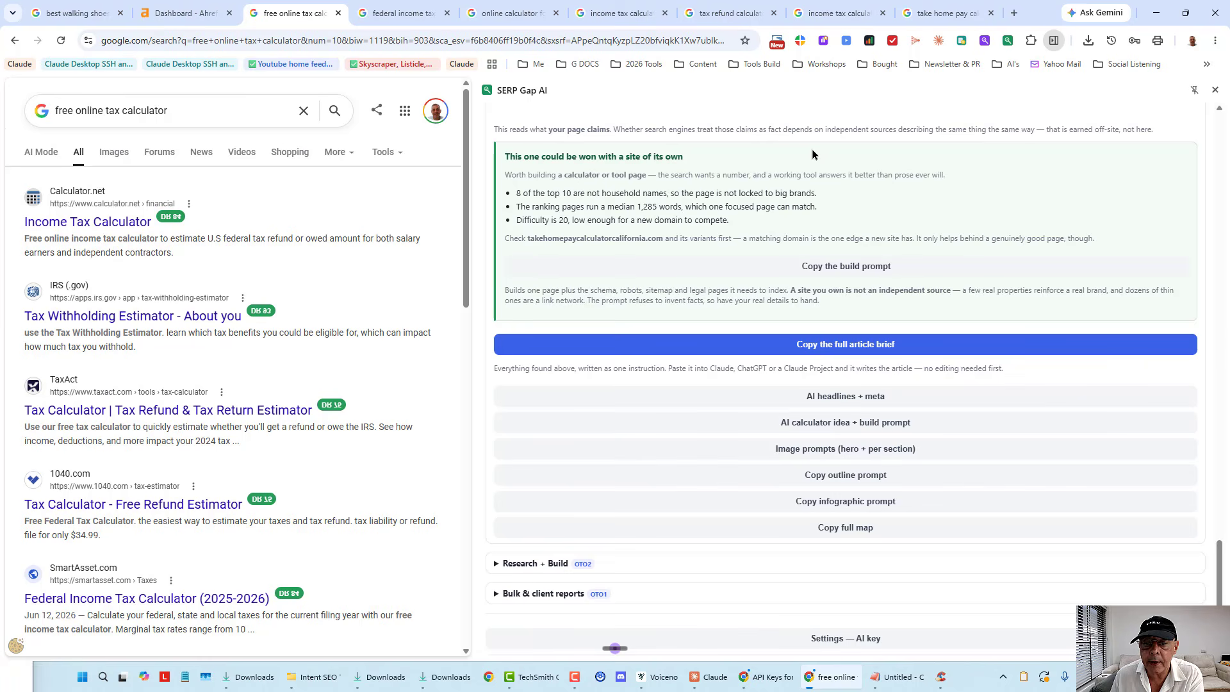
left_click_drag(1223, 570, 1227, 310)
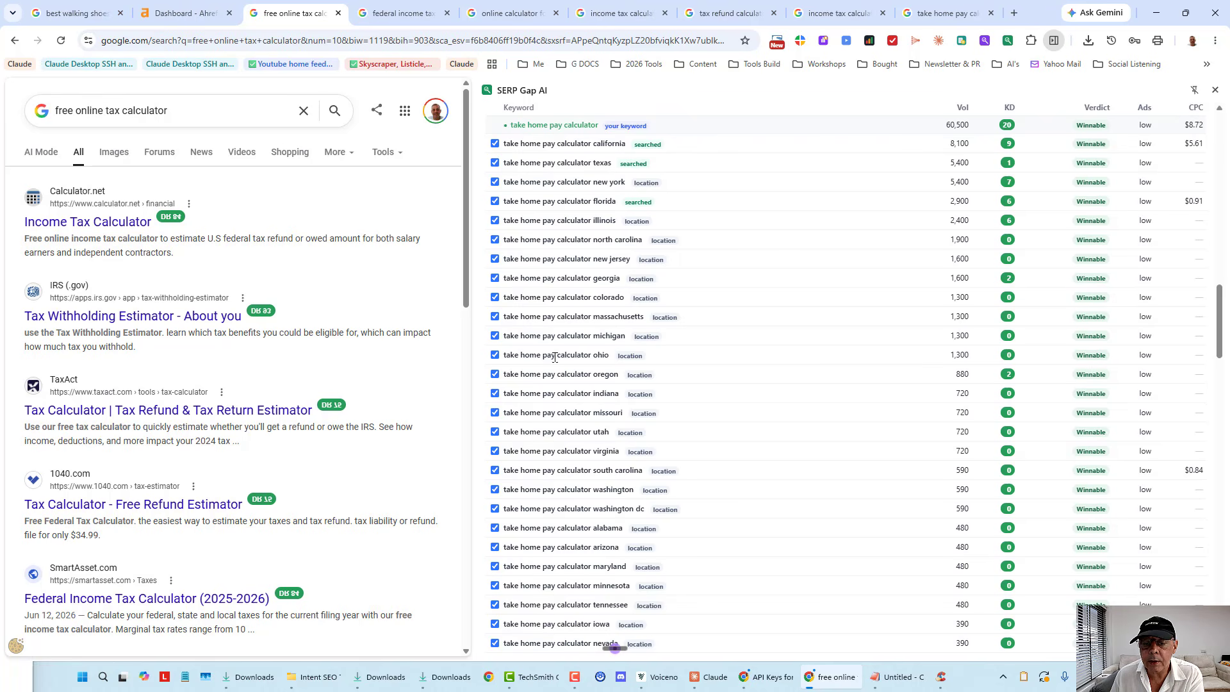
left_click_drag(757, 360, 490, 148)
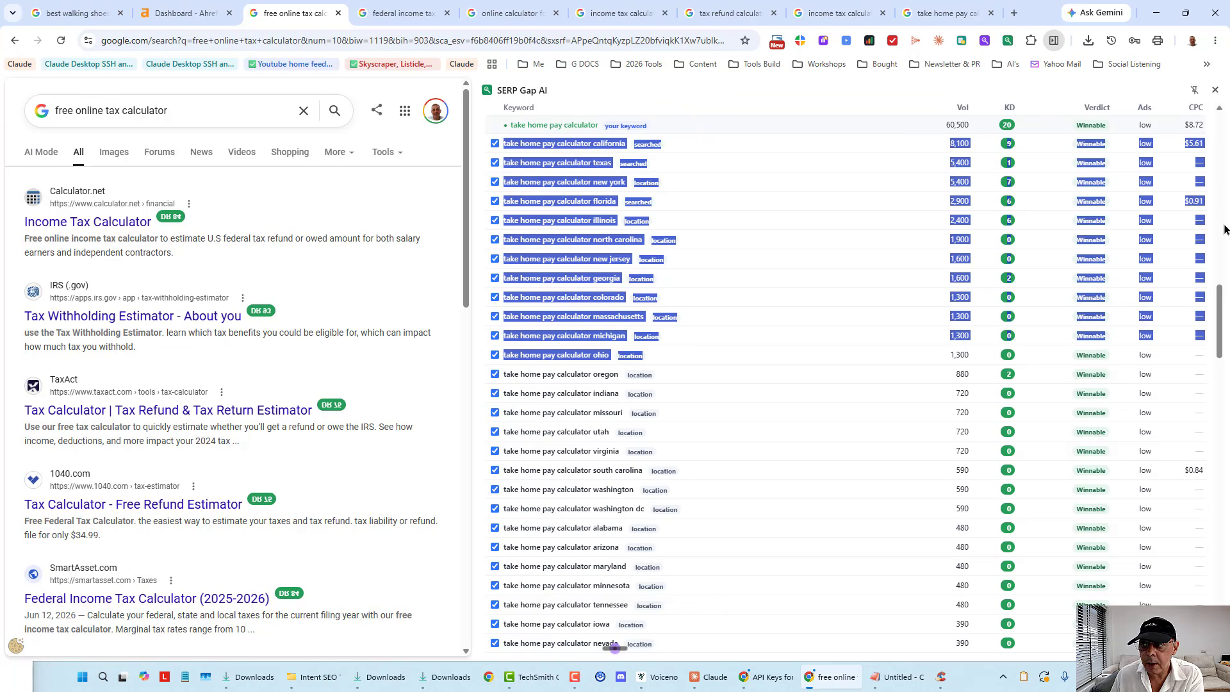
left_click(781, 136)
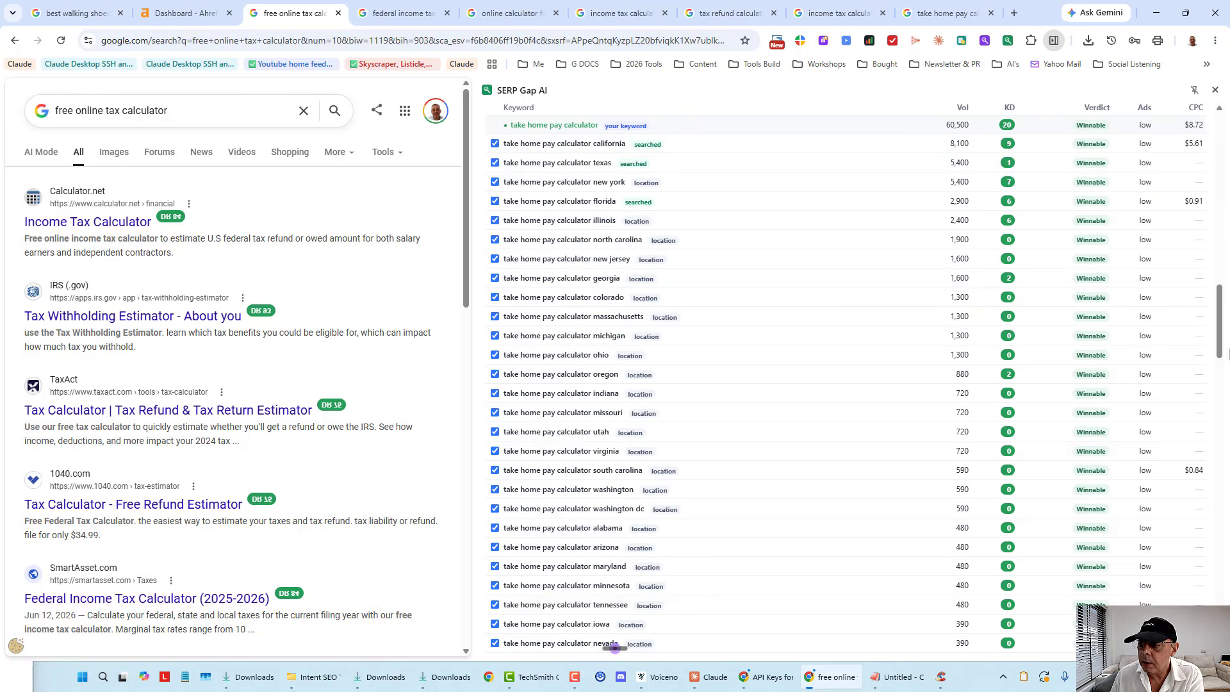
Copy the full article brief for "take home pay calculator california" and view its generated text.
left_click_drag(1221, 337, 1225, 586)
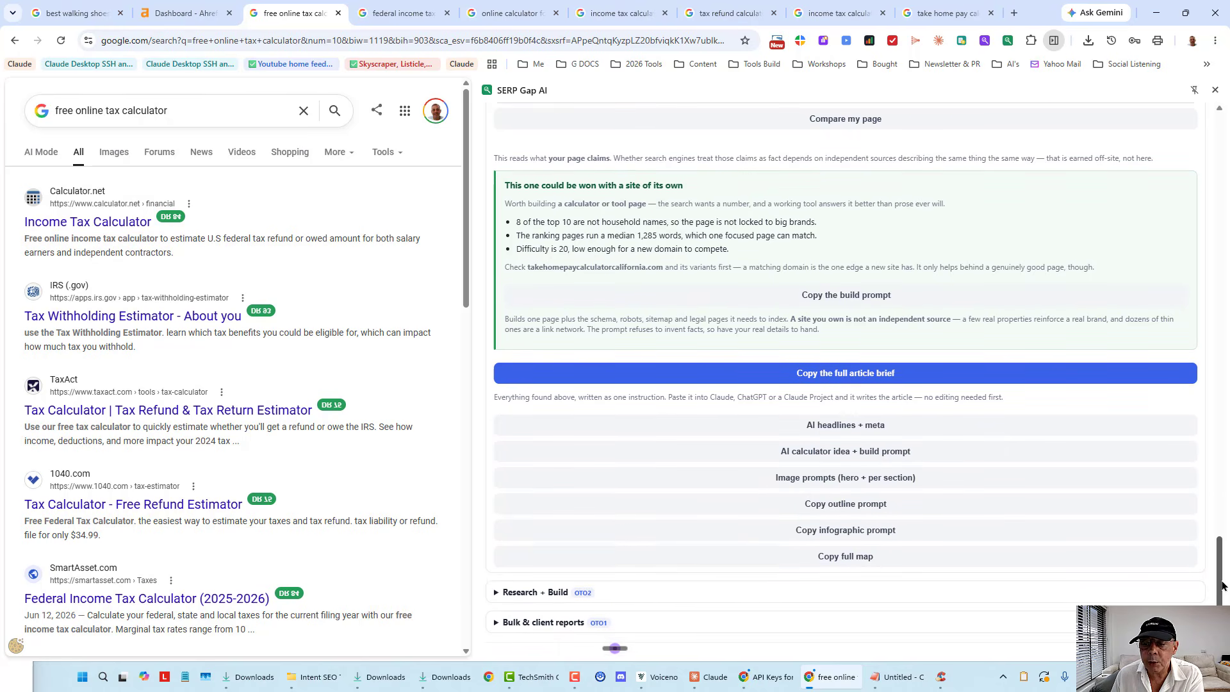
left_click(850, 373)
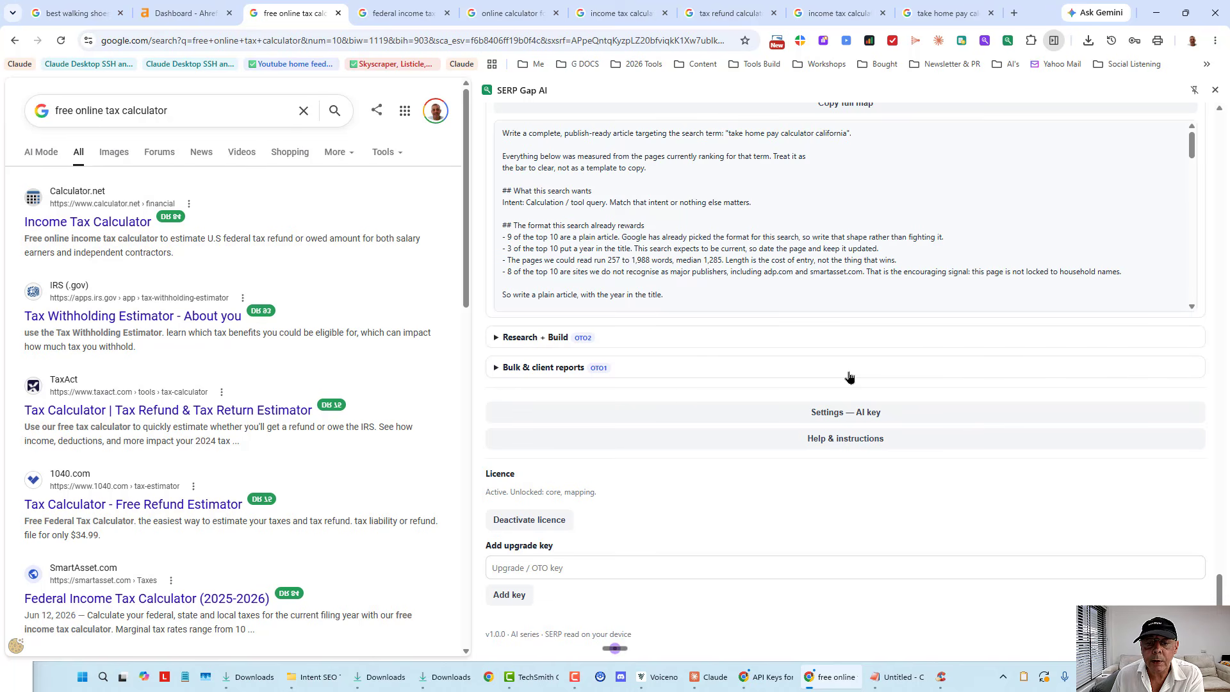
scroll(836, 270, "up", 2)
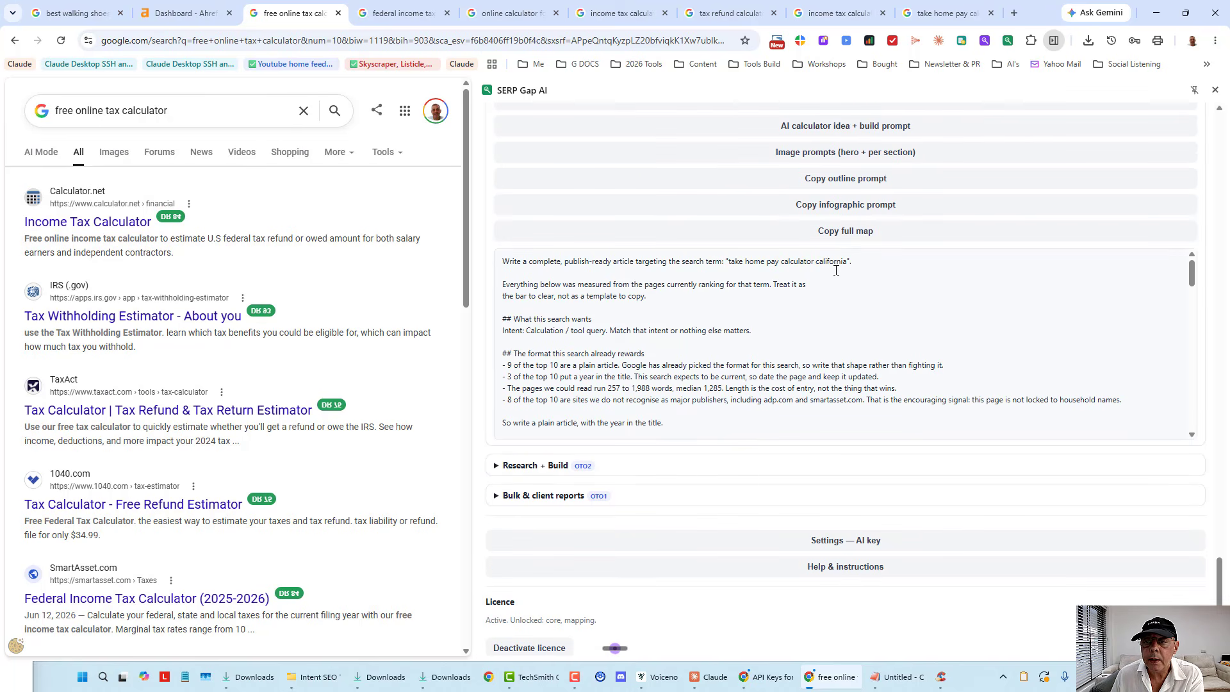
Open Claude in a new tab, narrow the SERP Gap AI panel, and paste the article brief into a new chat.
left_click(1015, 14)
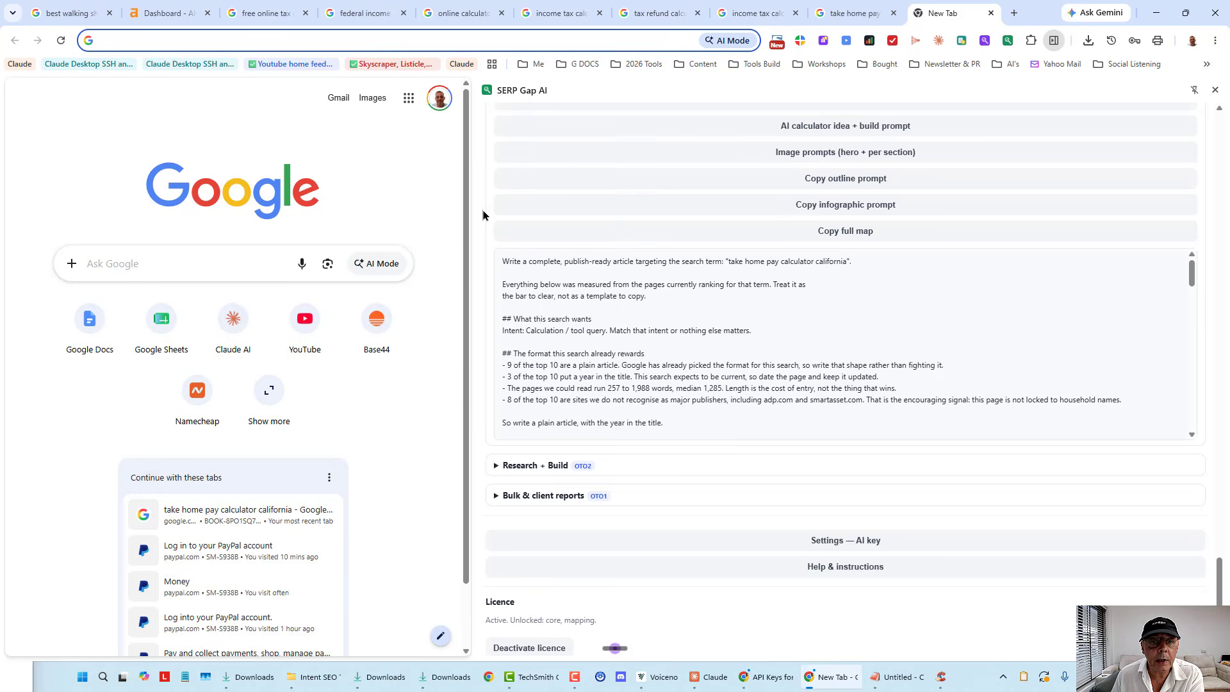
left_click_drag(474, 207, 1227, 259)
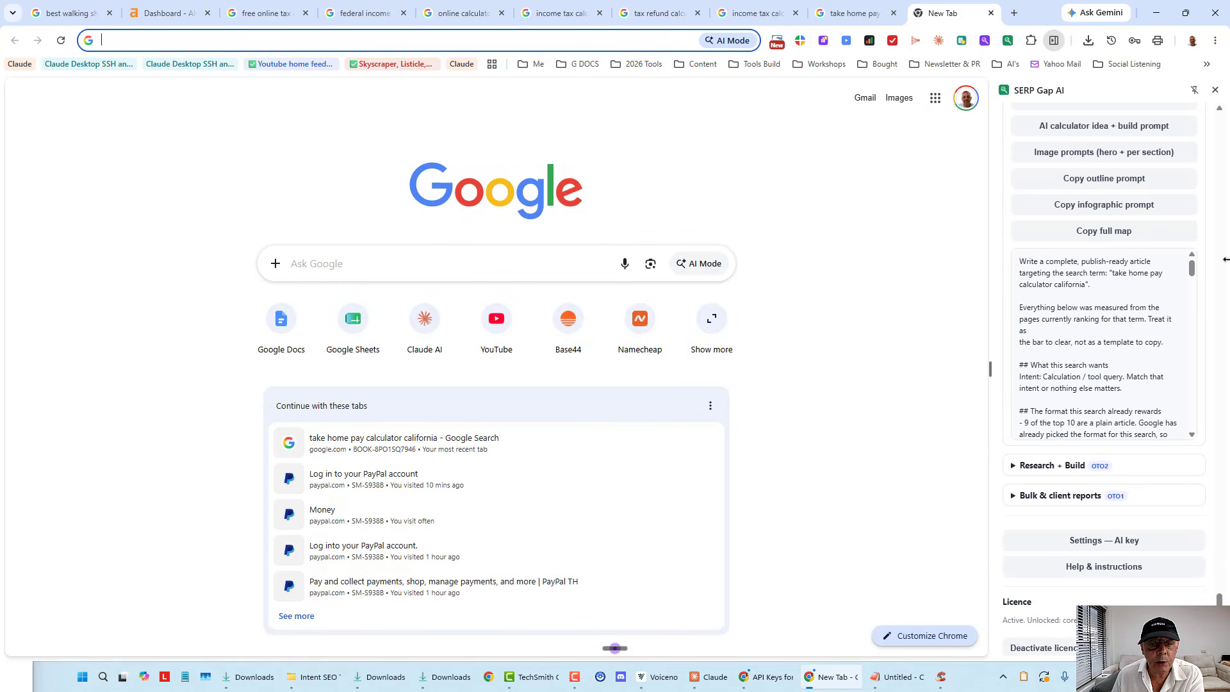
left_click(422, 318)
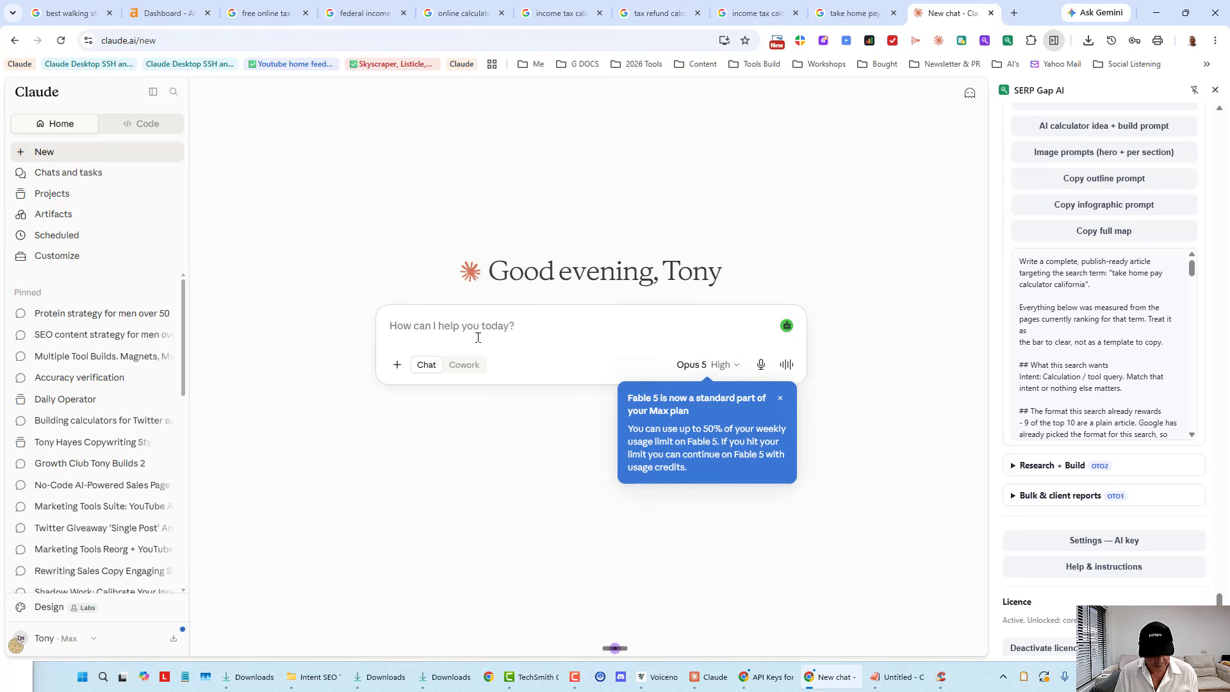
key("ctrl+v")
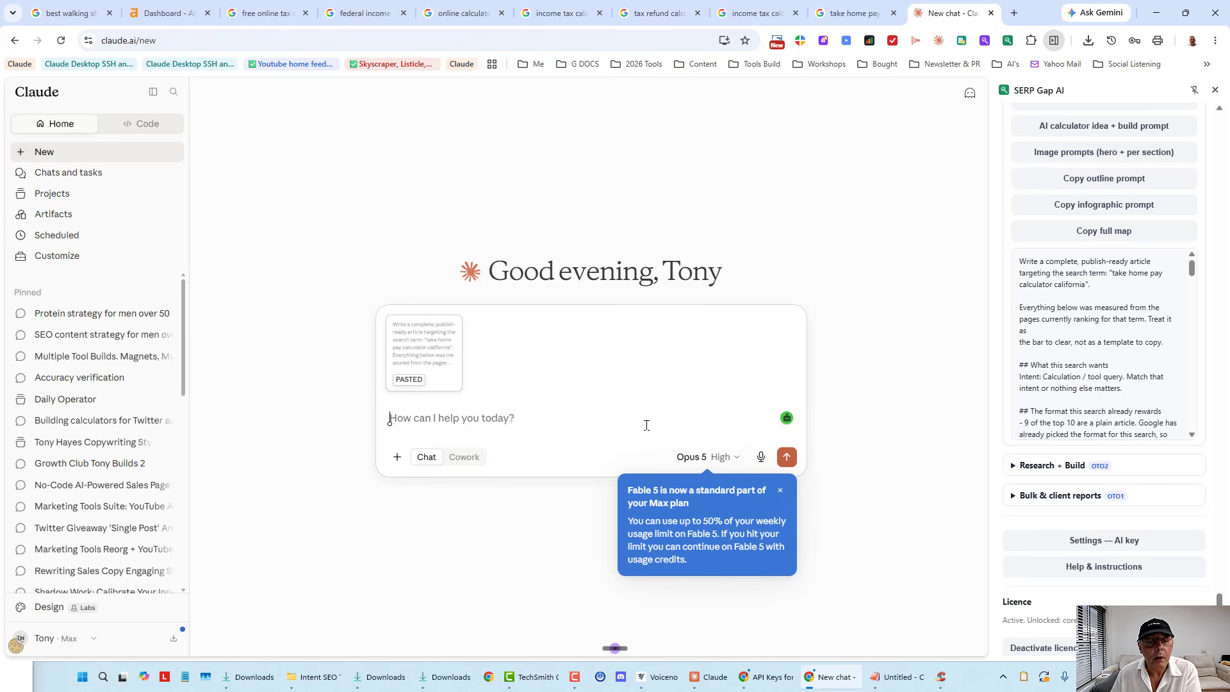
Check the available Claude models, keep Opus 5, and send the pasted article brief.
mouse_move(405, 330)
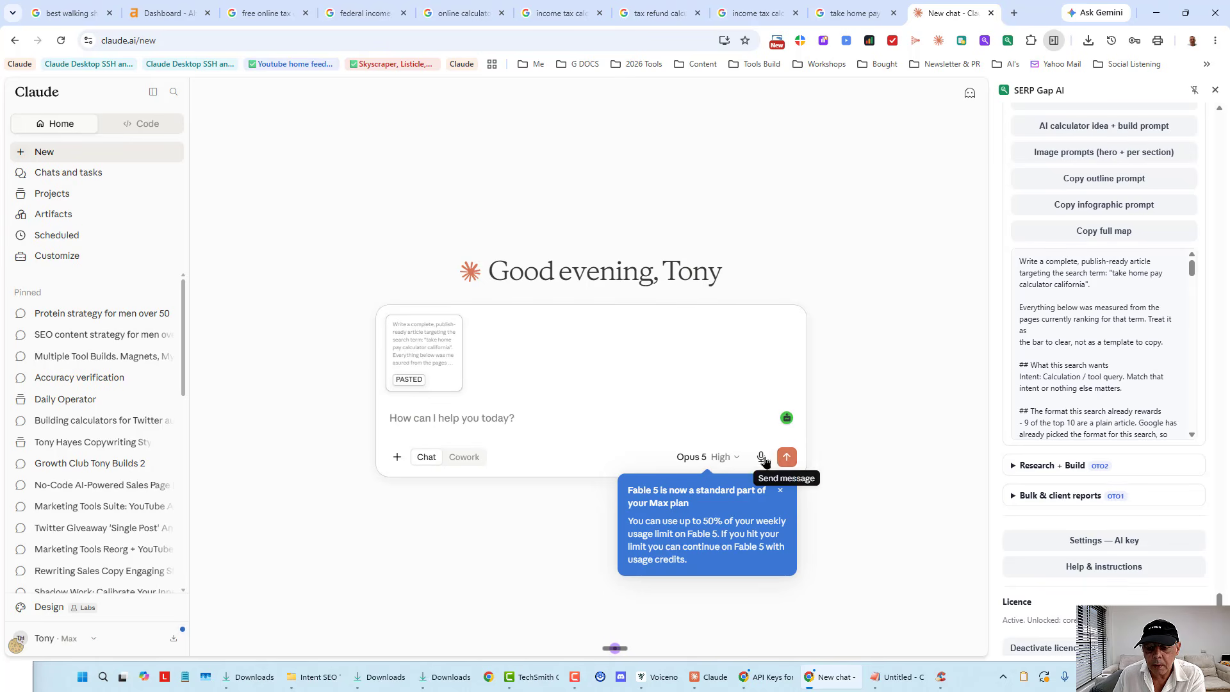
left_click(728, 459)
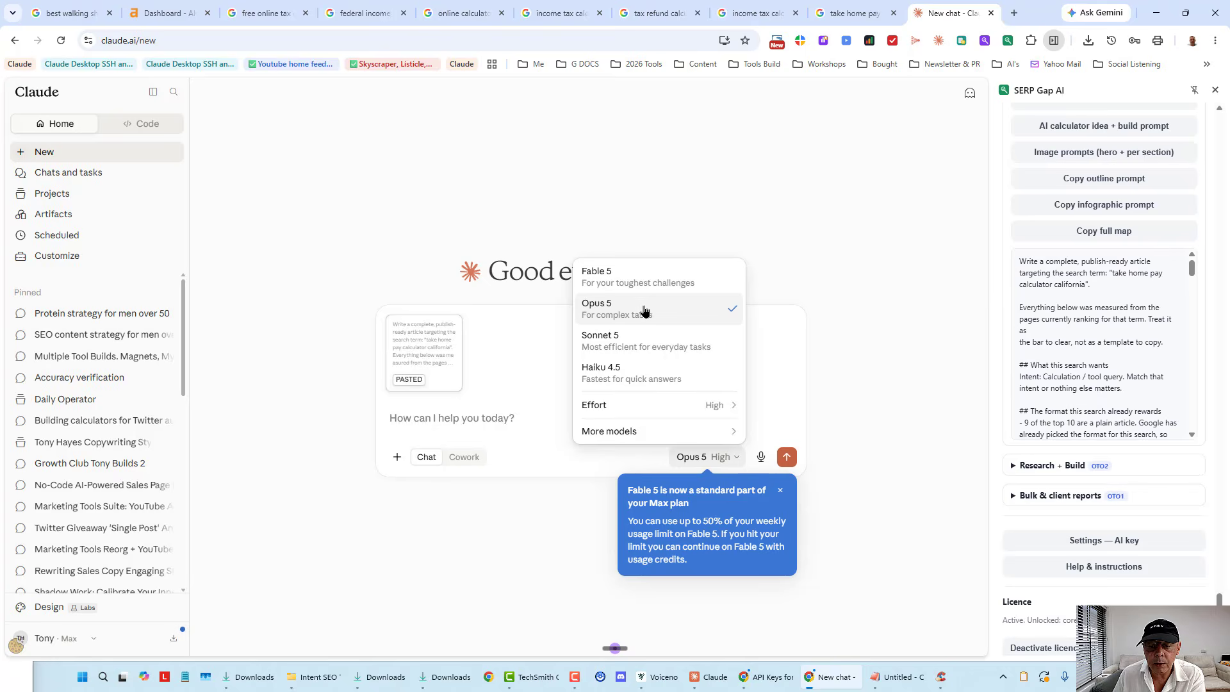
left_click(882, 420)
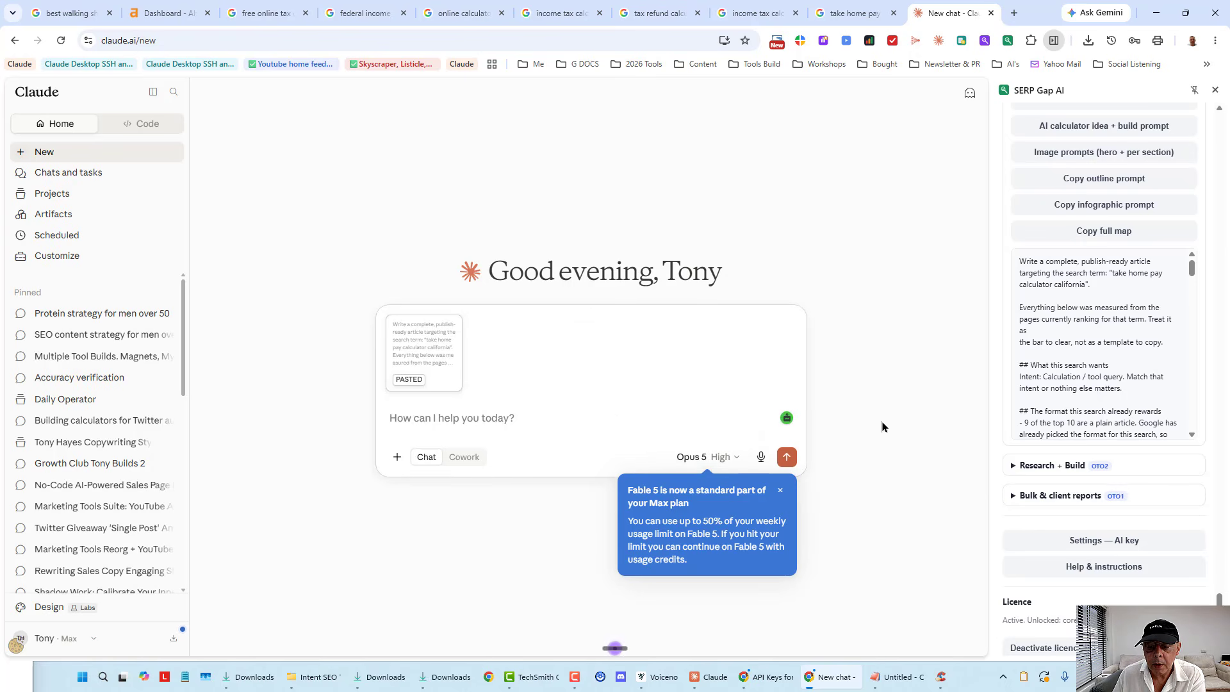
left_click(782, 457)
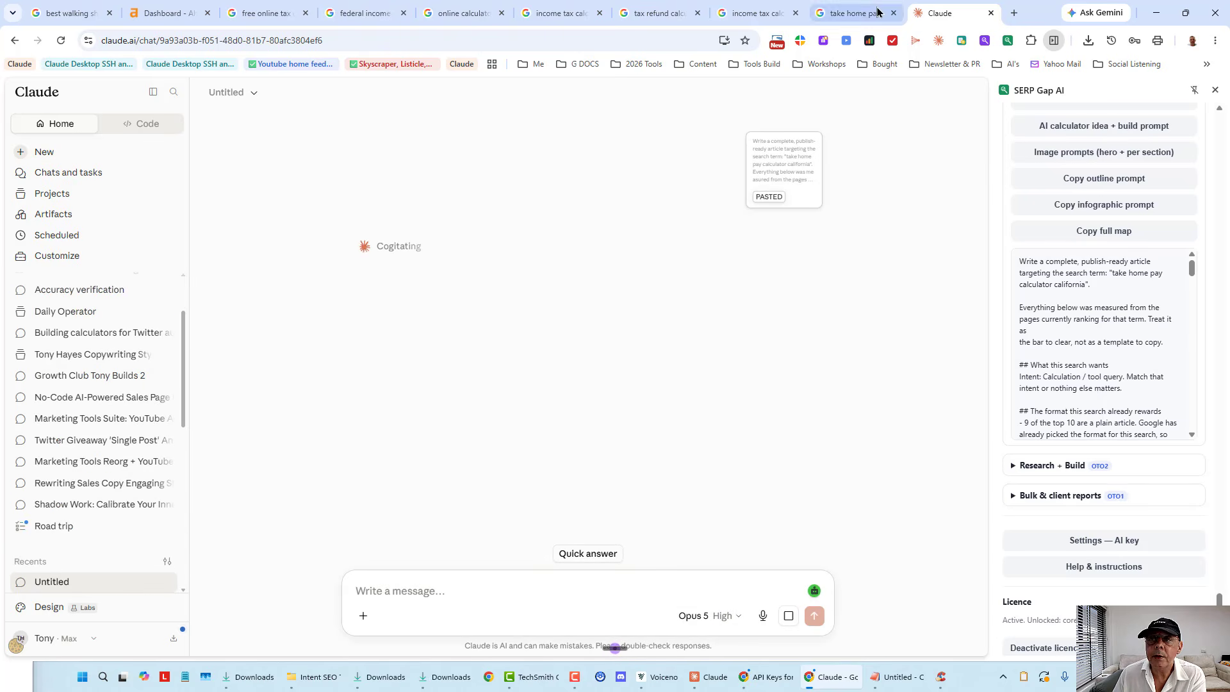
Open the SERP Gap AI extension's settings and check the available AI providers, keeping OpenAI (ChatGPT) selected.
right_click(1008, 40)
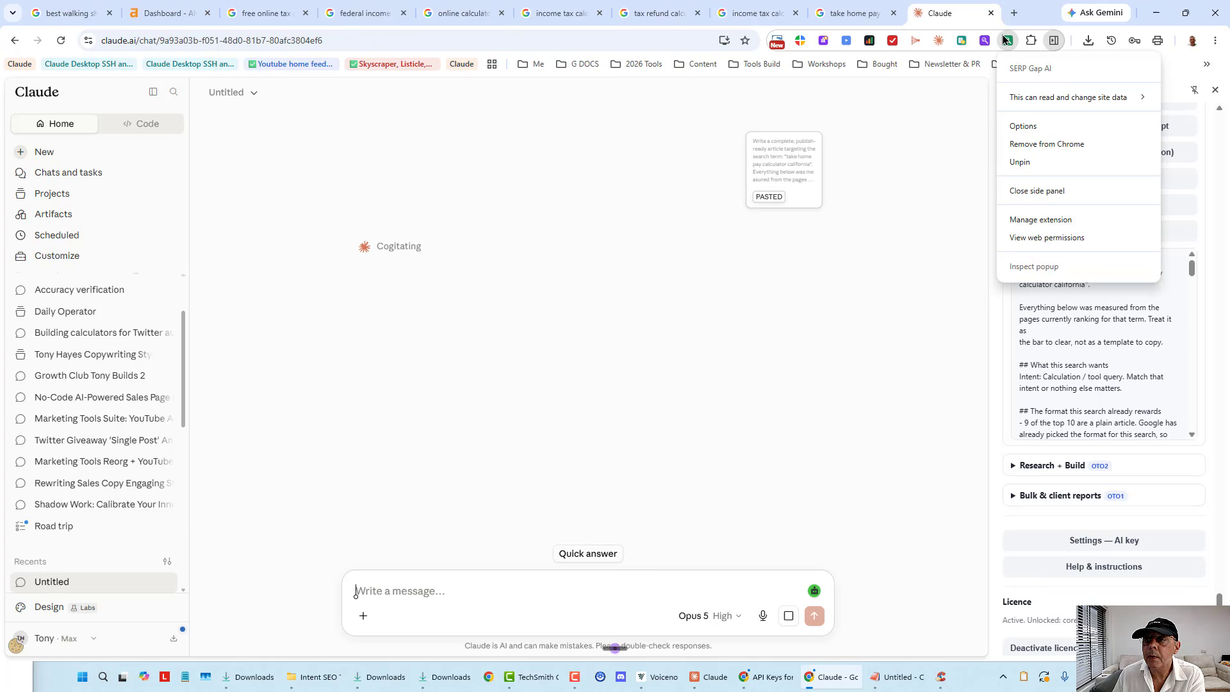
left_click(1023, 126)
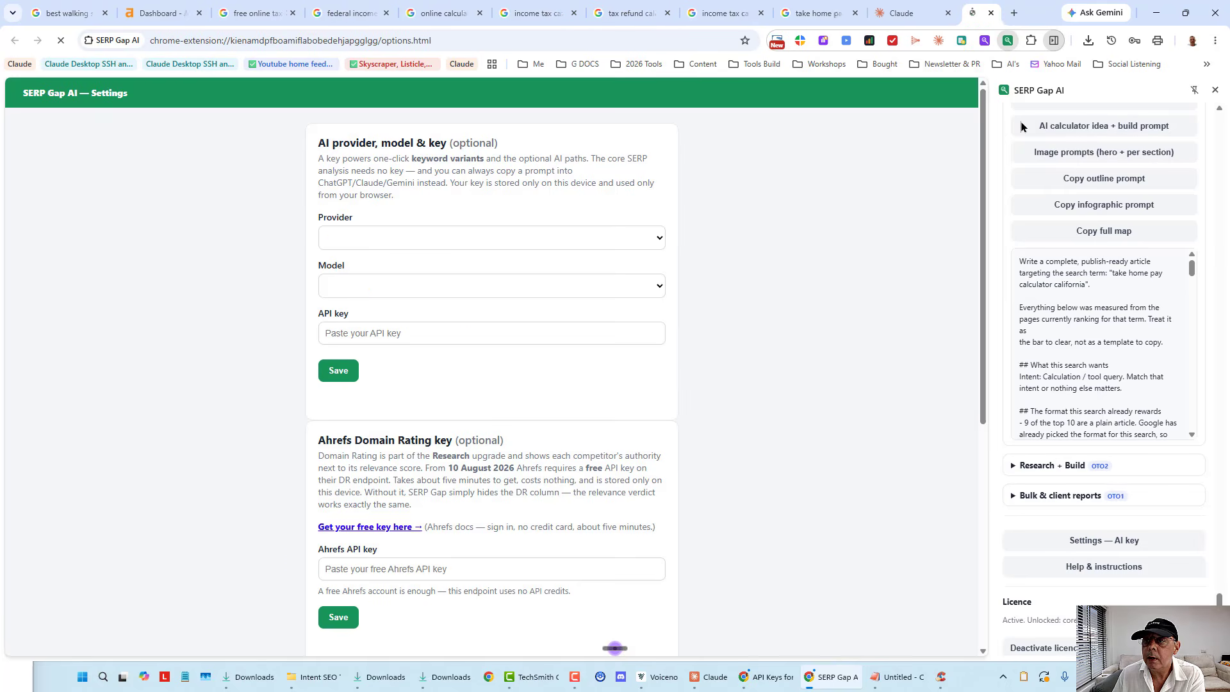
left_click(521, 241)
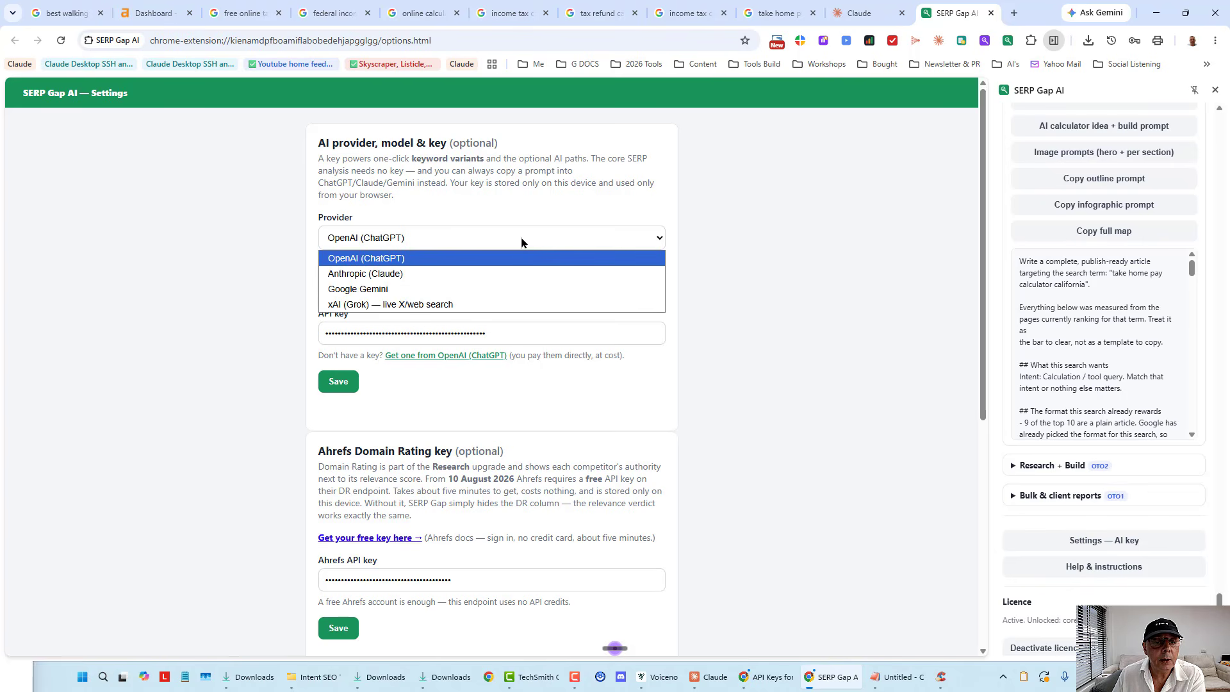
left_click(473, 258)
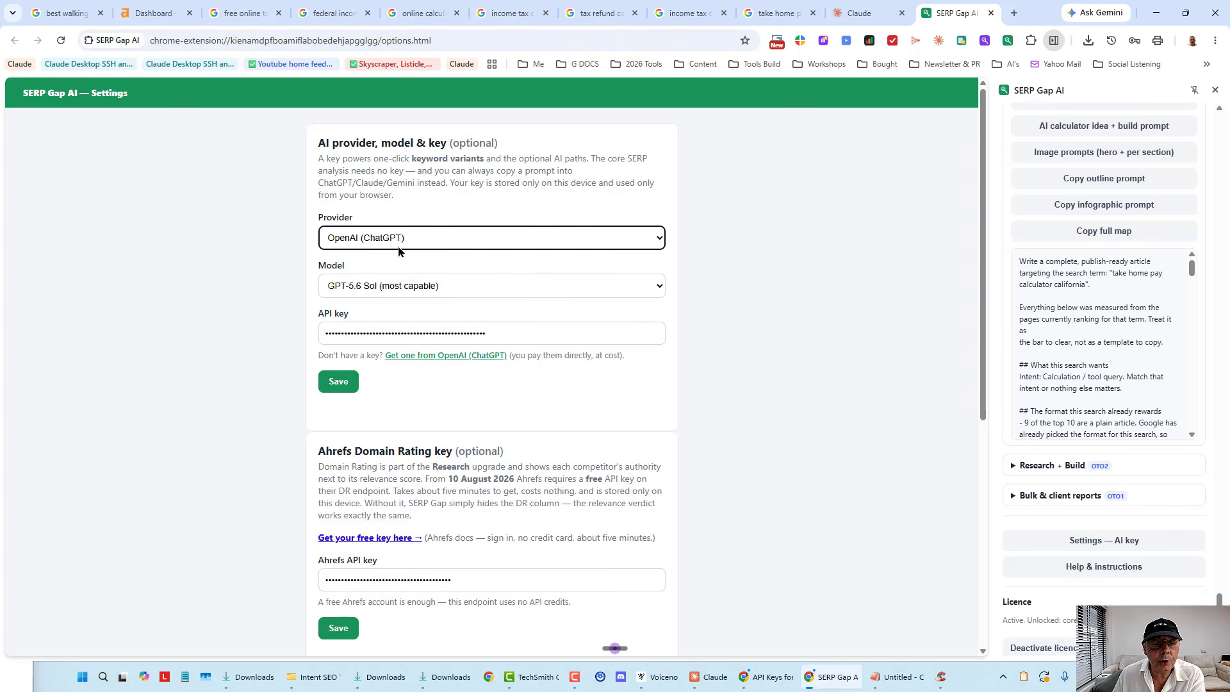
Switch the provider to Anthropic (Claude) to view its model choices, and restore OpenAI (ChatGPT) as the provider.
left_click(449, 232)
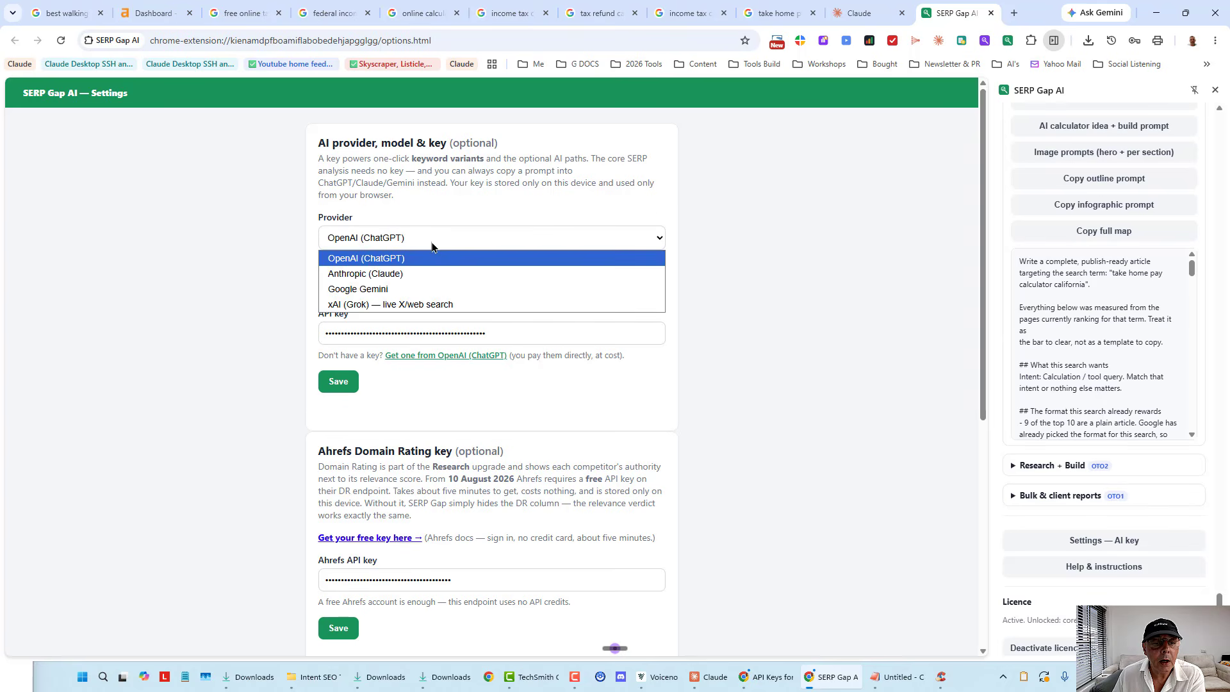
left_click(400, 274)
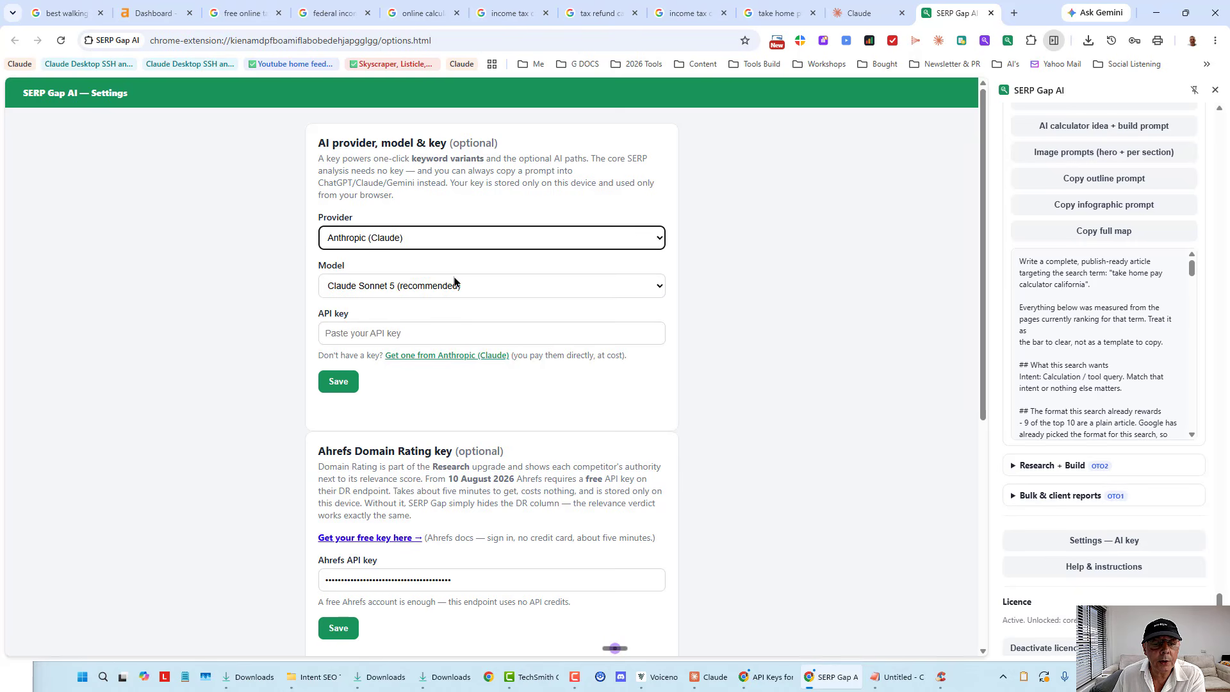
left_click(371, 332)
left_click(397, 289)
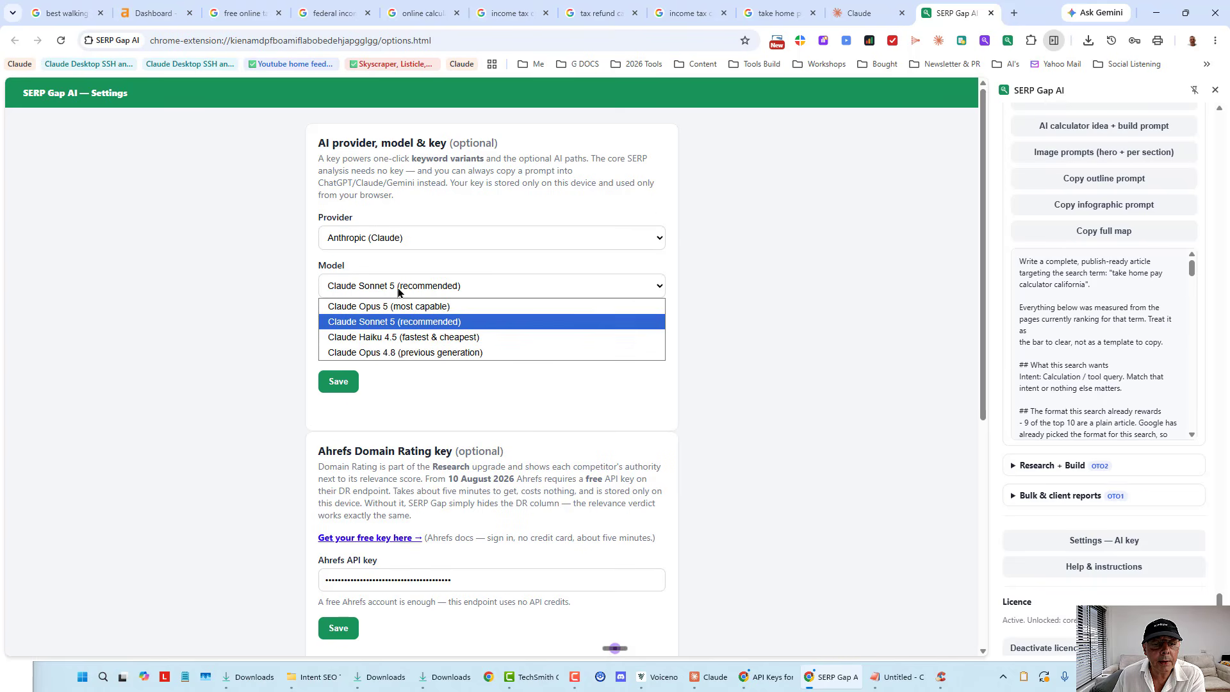
left_click(404, 290)
left_click(404, 285)
left_click(435, 238)
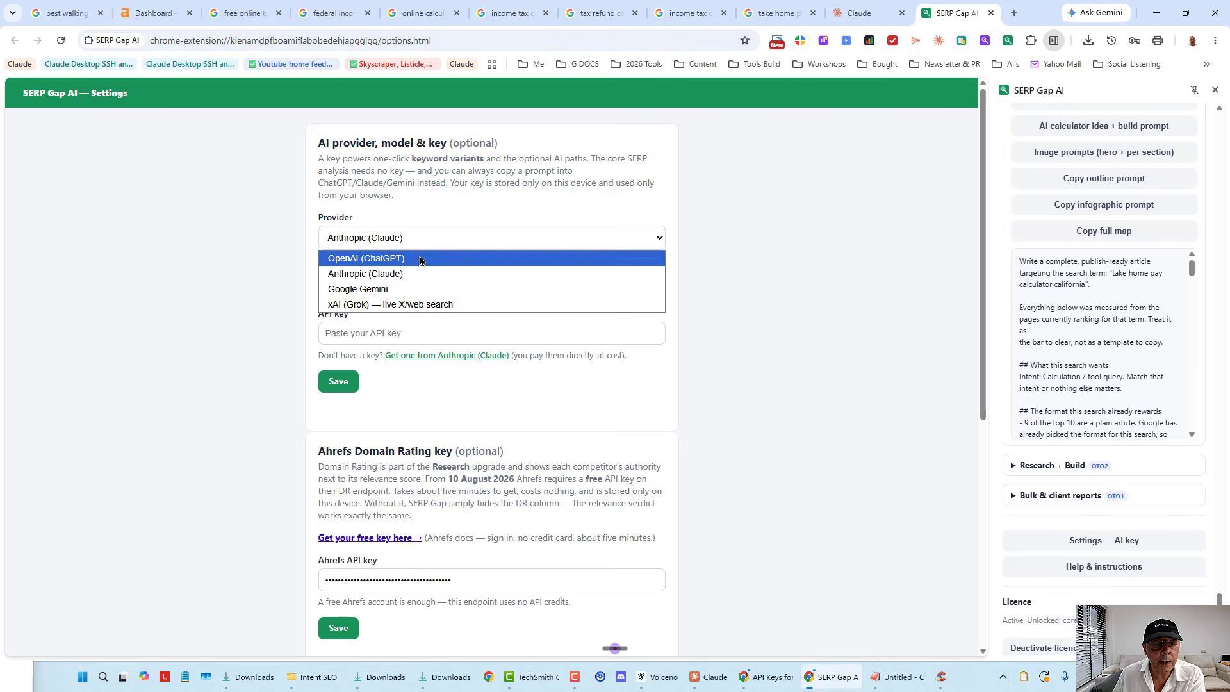
left_click(416, 253)
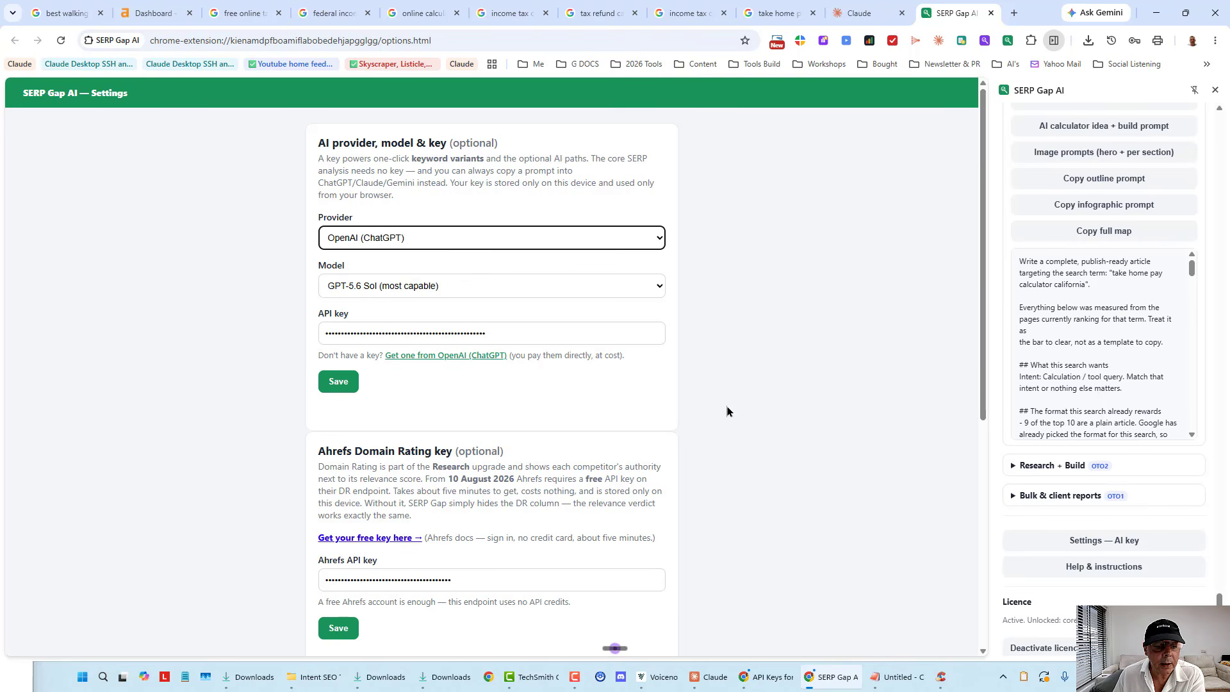
Review the optional Ahrefs Domain Rating key and DataForSEO login sections of the settings, highlighting the DataForSEO heading.
scroll(725, 404, "down", 3)
scroll(647, 405, "up", 2)
scroll(492, 348, "down", 3)
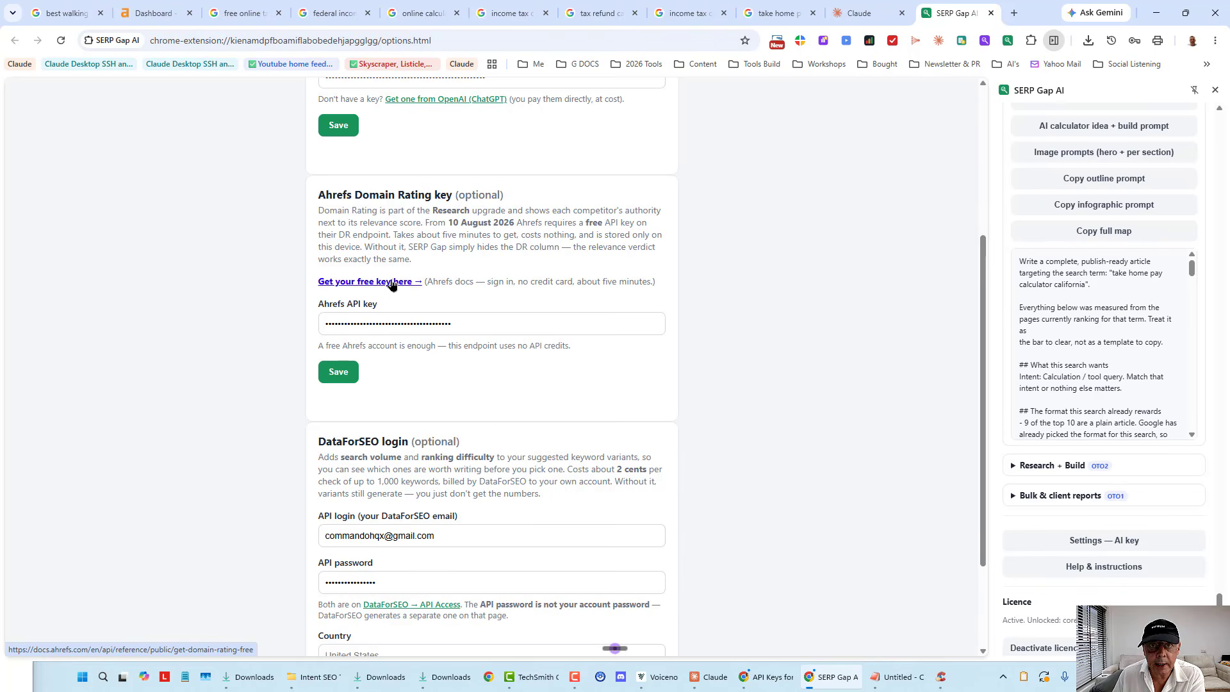
scroll(632, 314, "down", 2)
scroll(632, 313, "up", 1)
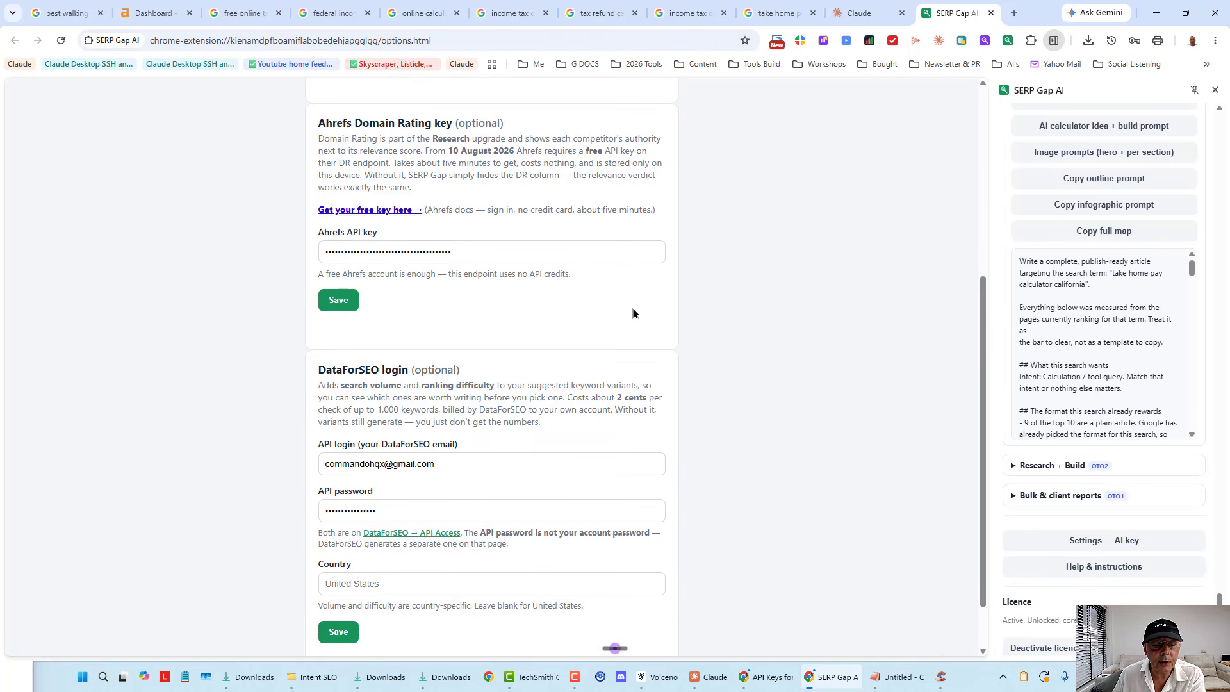
double_click(318, 366)
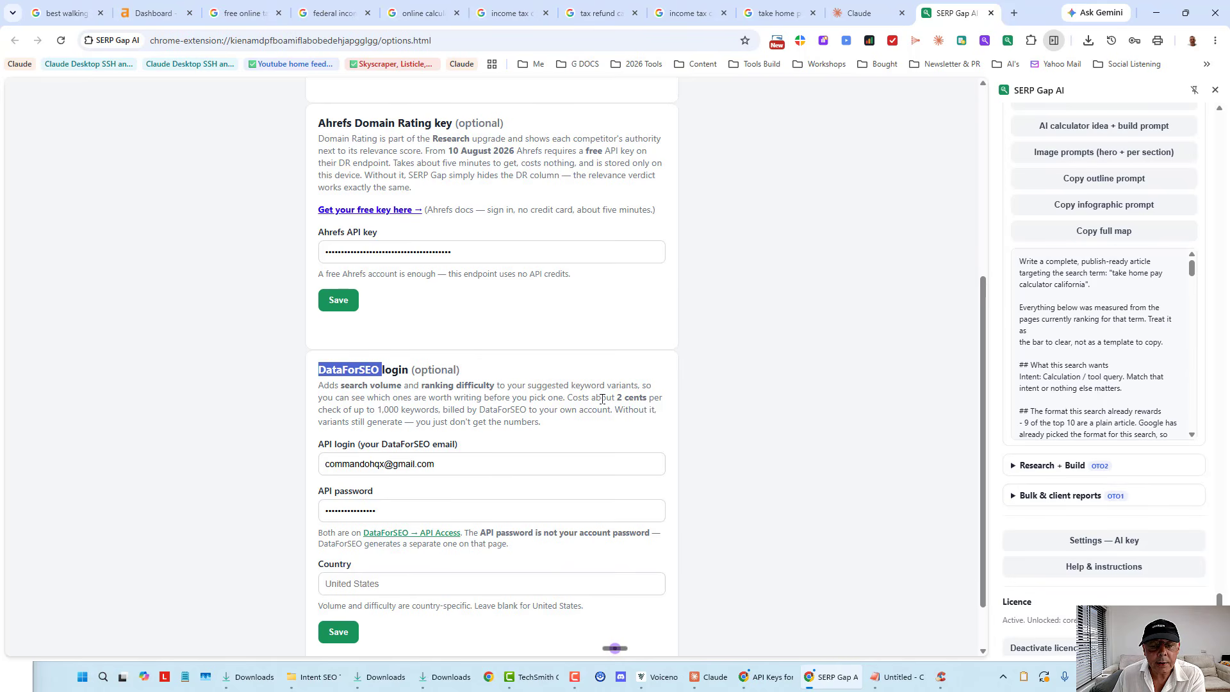
left_click_drag(458, 371, 308, 367)
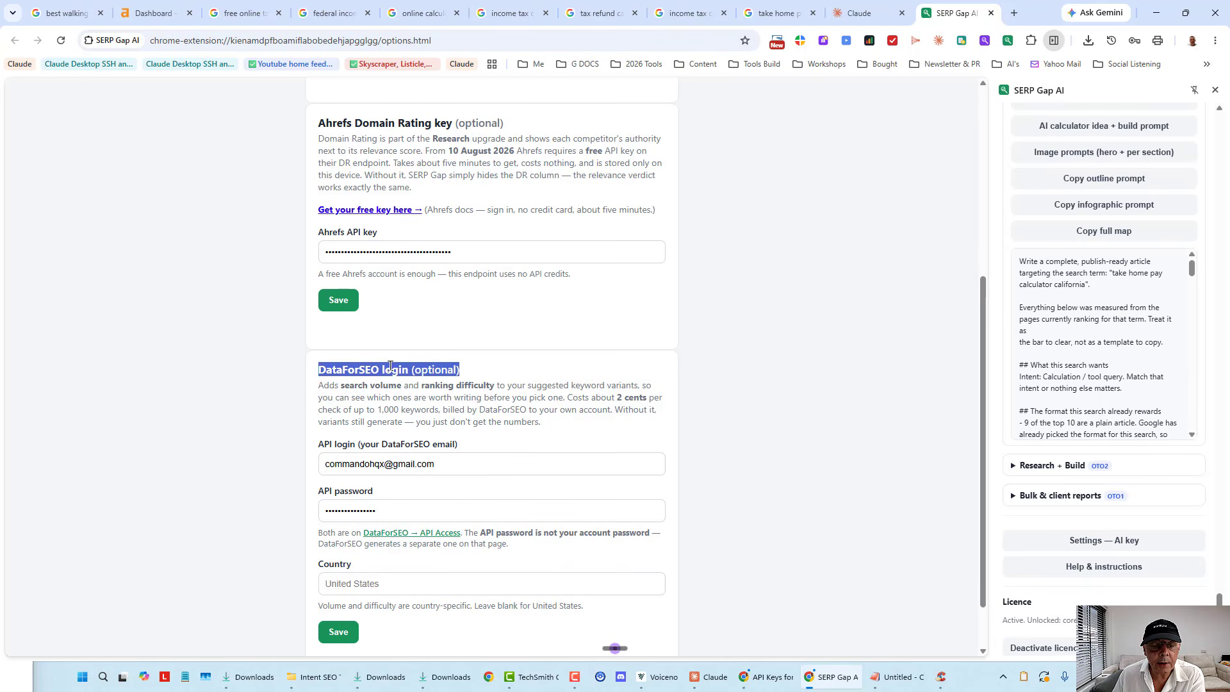
left_click(507, 376)
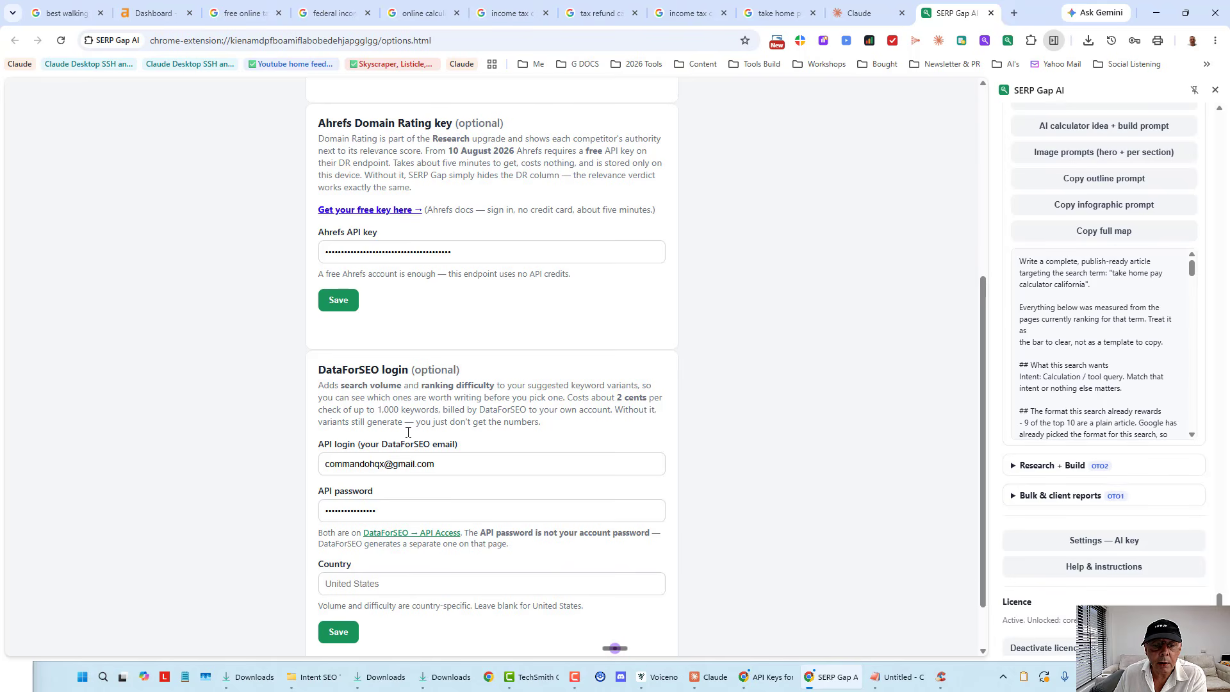
scroll(499, 396, "up", 5)
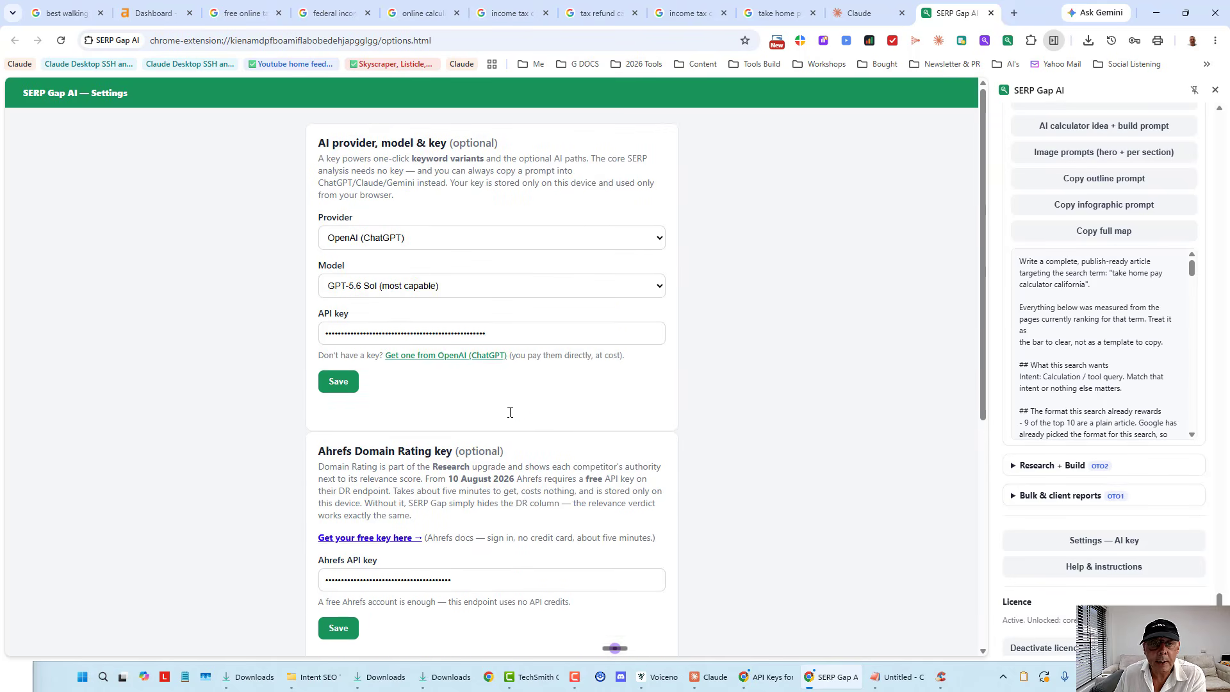
Close the settings page and check the model and effort options in the running Claude chat.
left_click(989, 13)
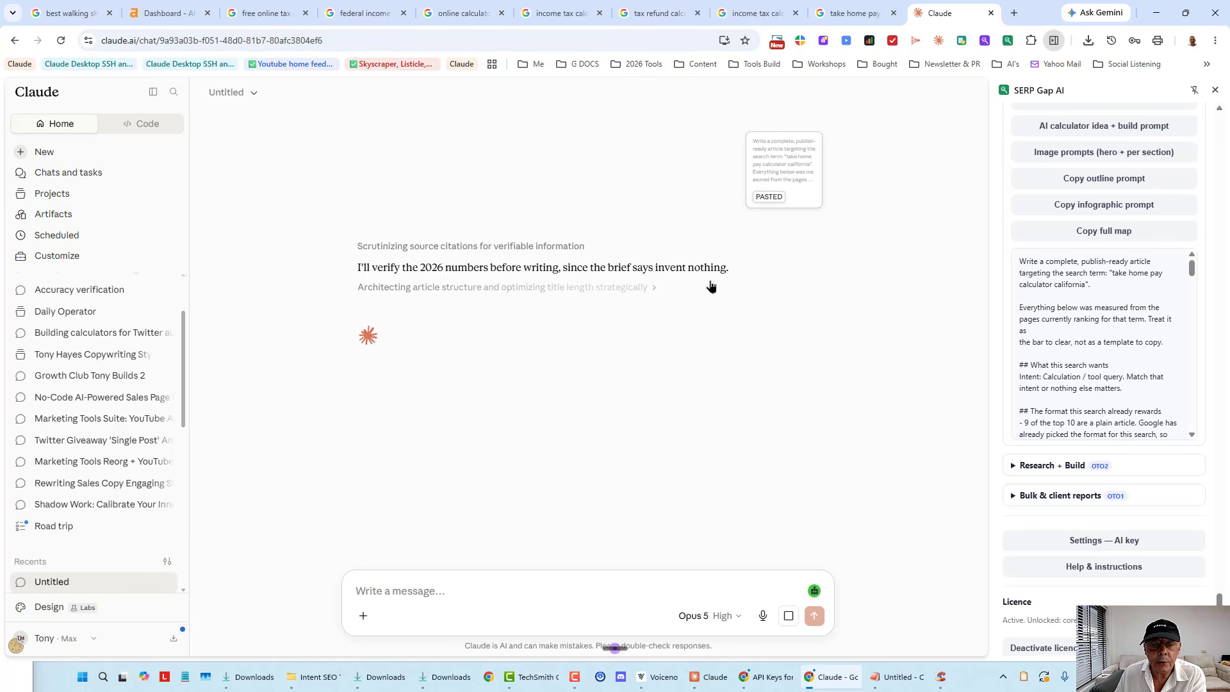
left_click(726, 620)
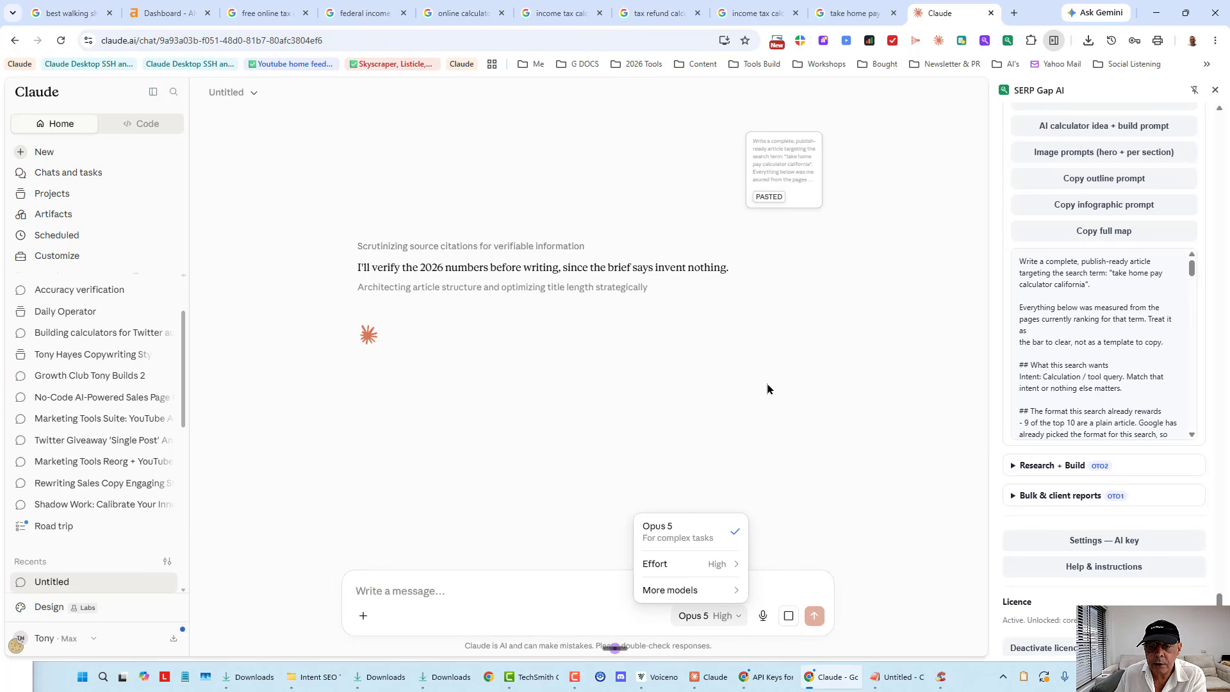
left_click(894, 446)
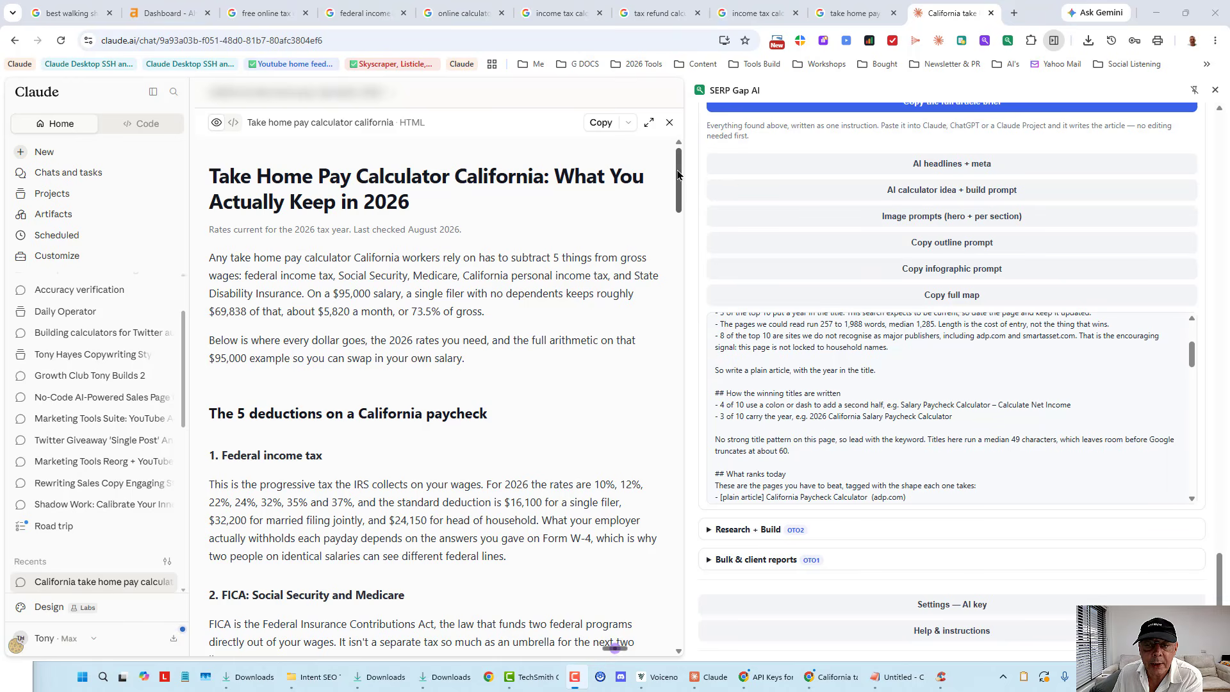
Read the generated article's deductions section and highlight the bullet list under "The 2026 numbers to plug in".
left_click_drag(678, 174, 679, 205)
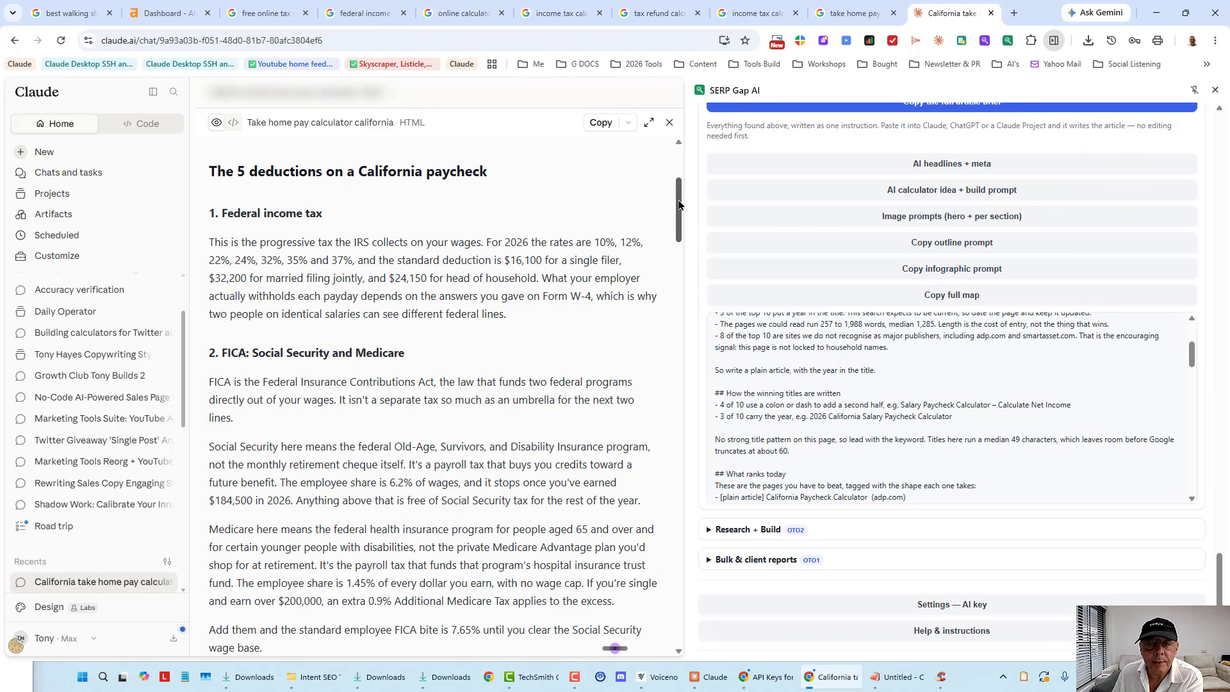
left_click_drag(679, 205, 680, 206)
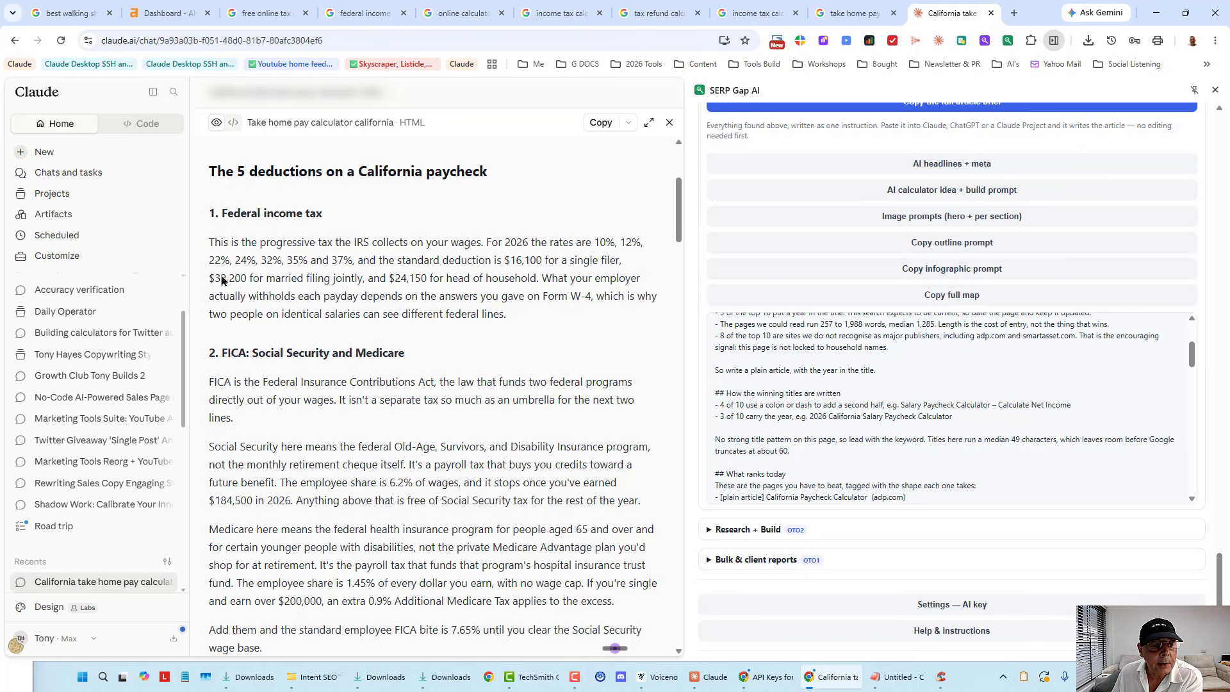
scroll(292, 392, "down", 8)
scroll(298, 332, "down", 4)
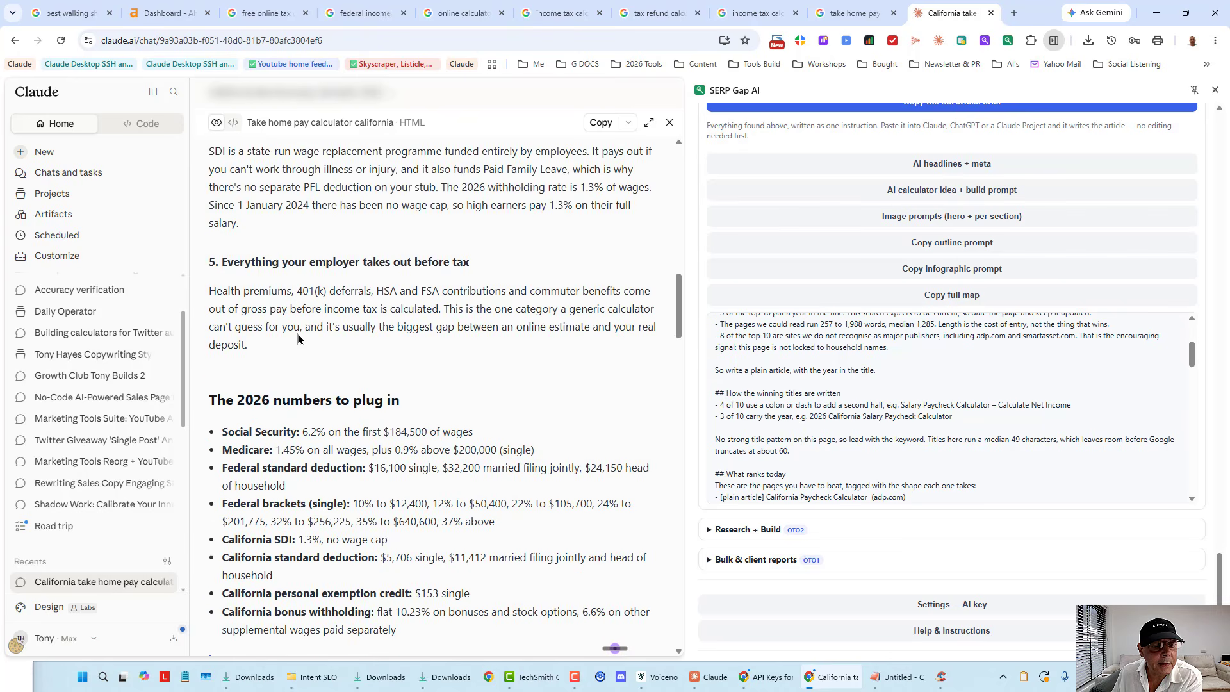
scroll(298, 332, "down", 3)
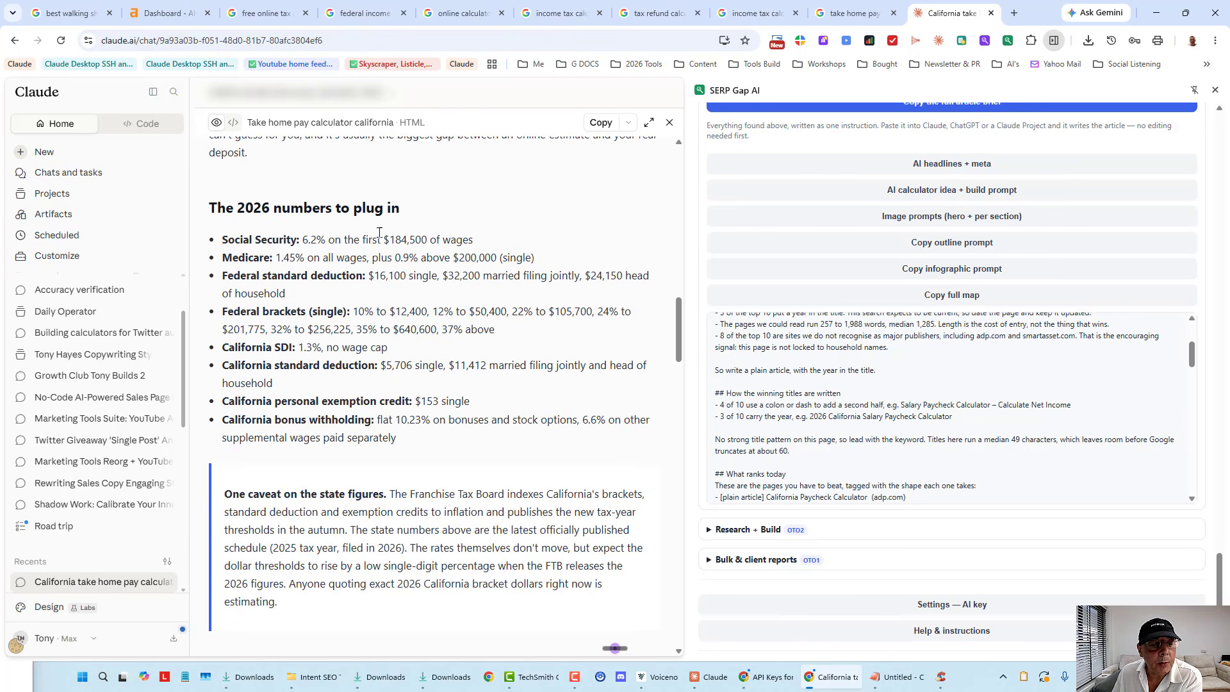
left_click_drag(410, 448, 211, 242)
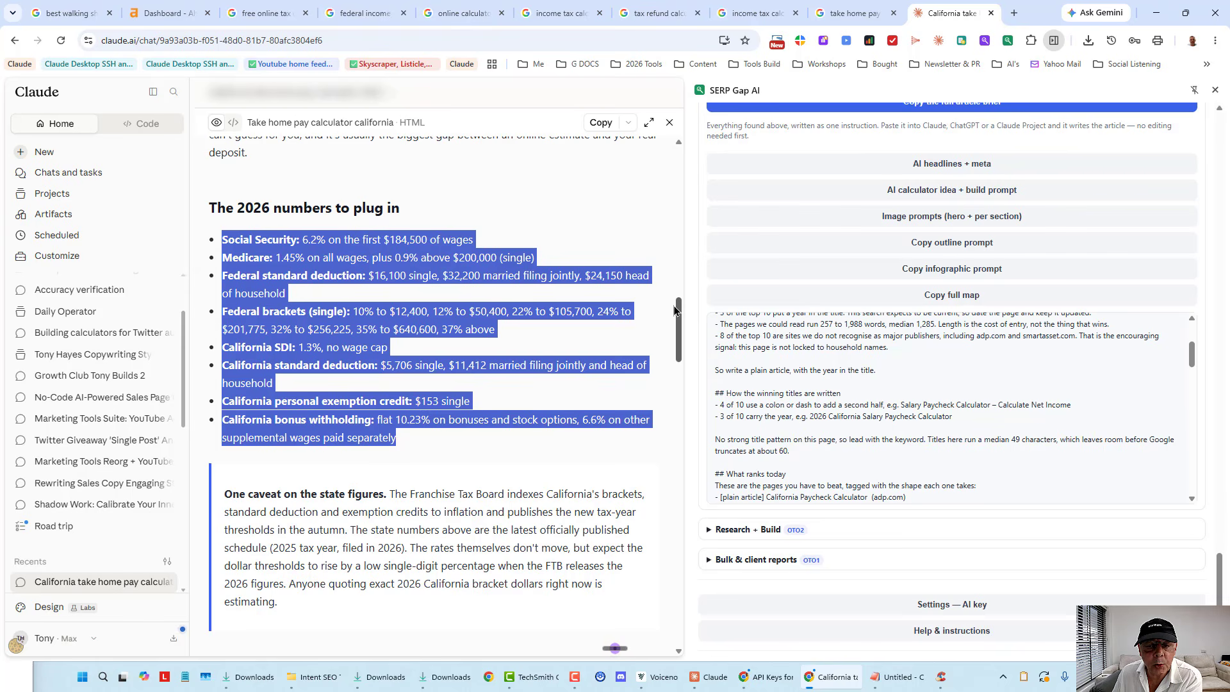
mouse_move(677, 320)
left_mouse_down()
mouse_move(677, 164)
mouse_move(678, 319)
left_mouse_up()
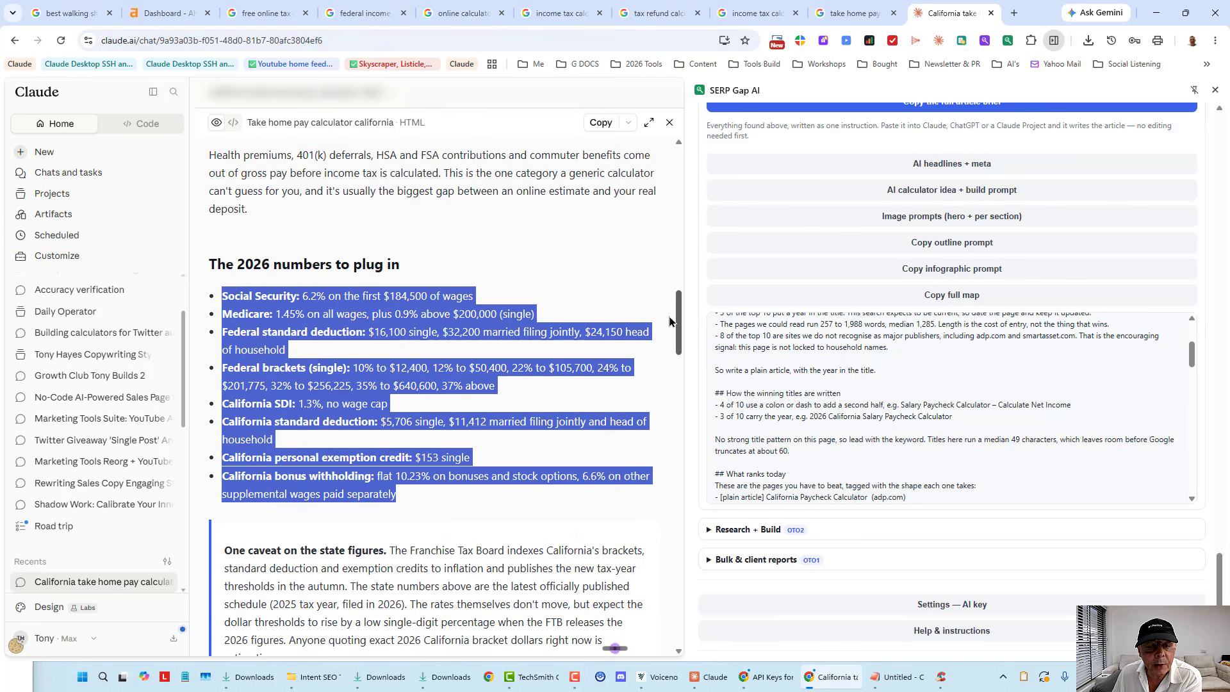
left_click(593, 314)
Read the article's caveat about the California state figures below the 2026 numbers.
scroll(594, 308, "down", 3)
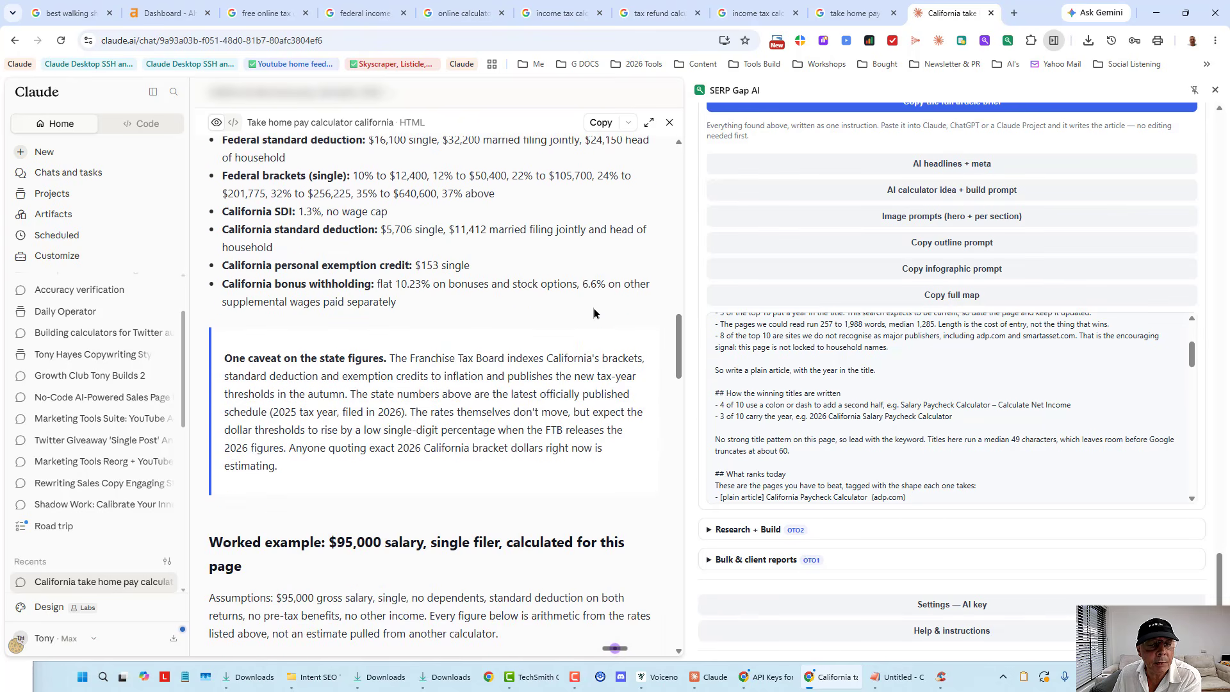
scroll(505, 297, "up", 1)
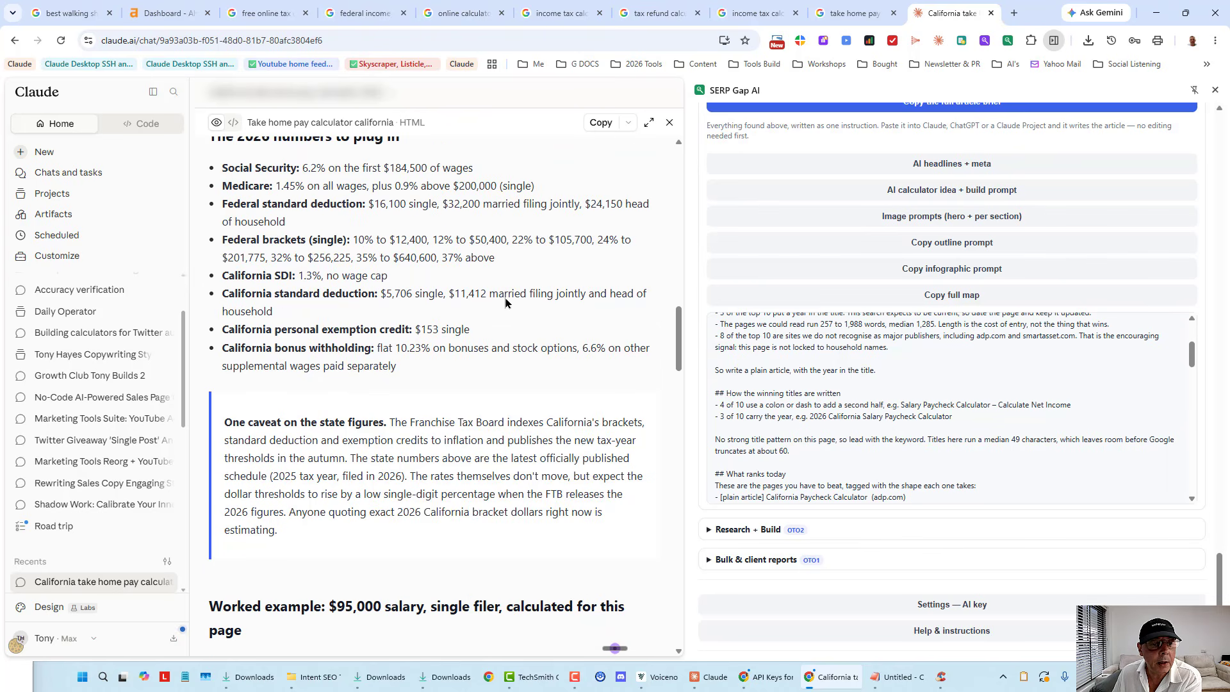
scroll(492, 382, "down", 3)
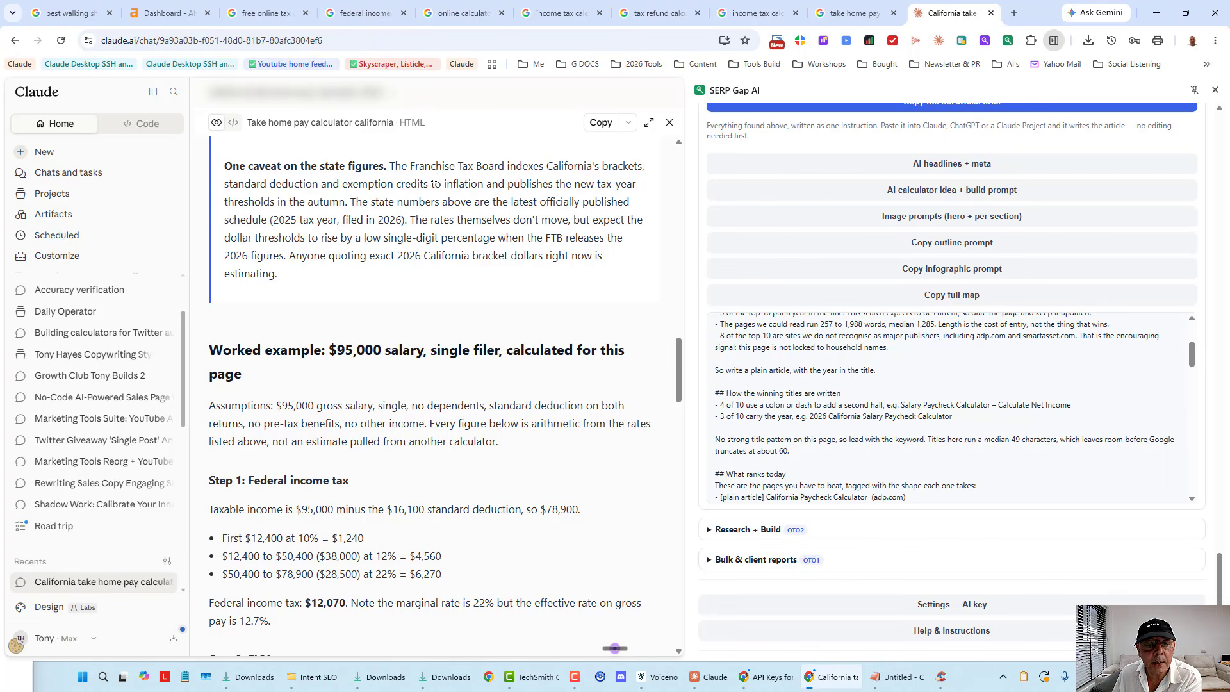
left_click_drag(433, 177, 519, 238)
left_click(591, 252)
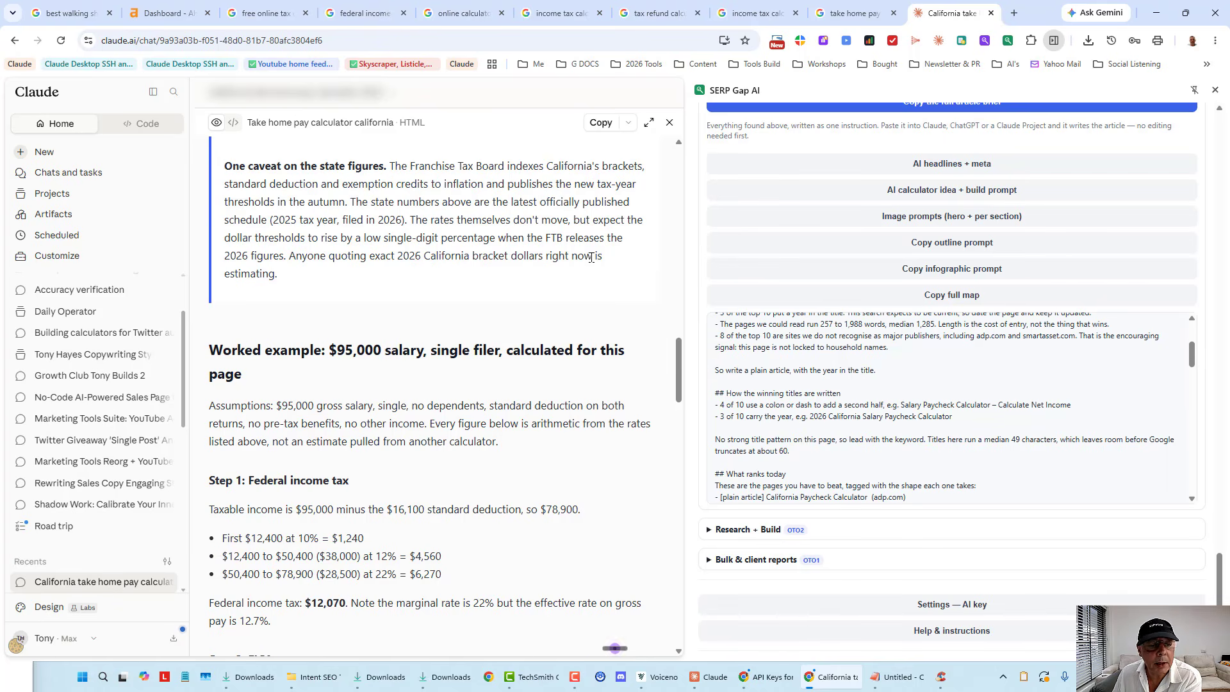
Examine the $95,000 salary worked example, its tax calculation steps, result table, and the $8,000 401(k) contribution section.
scroll(517, 274, "down", 2)
scroll(458, 239, "down", 2)
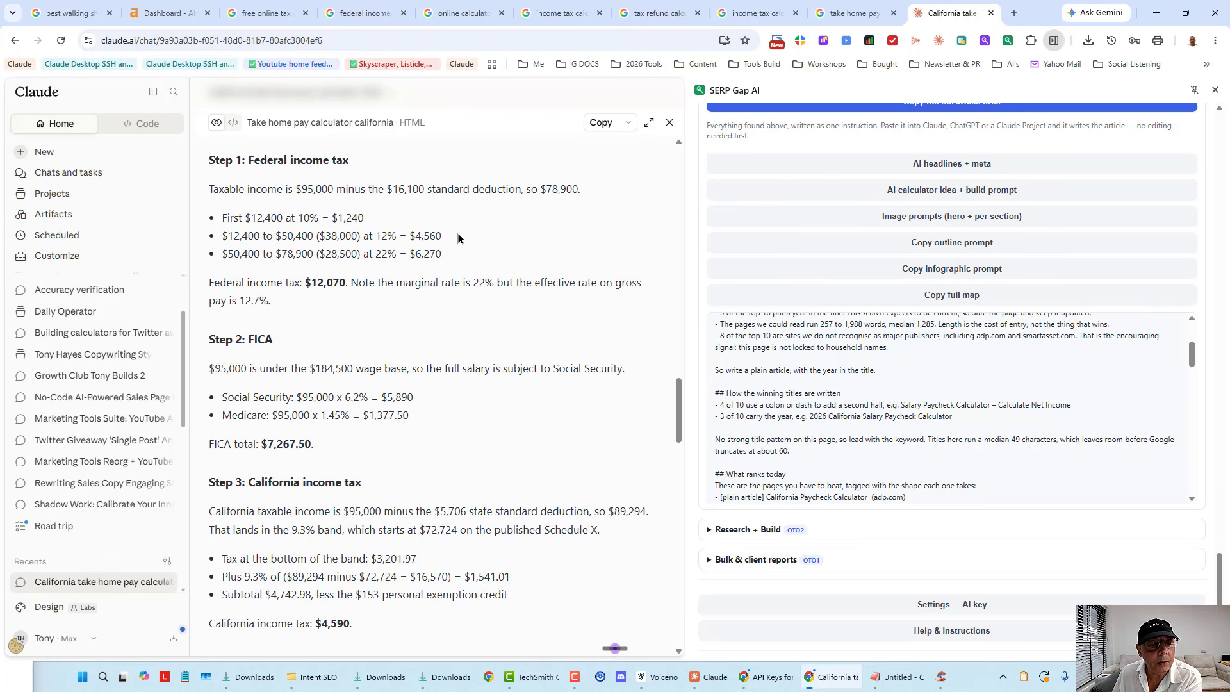
scroll(449, 231, "up", 1)
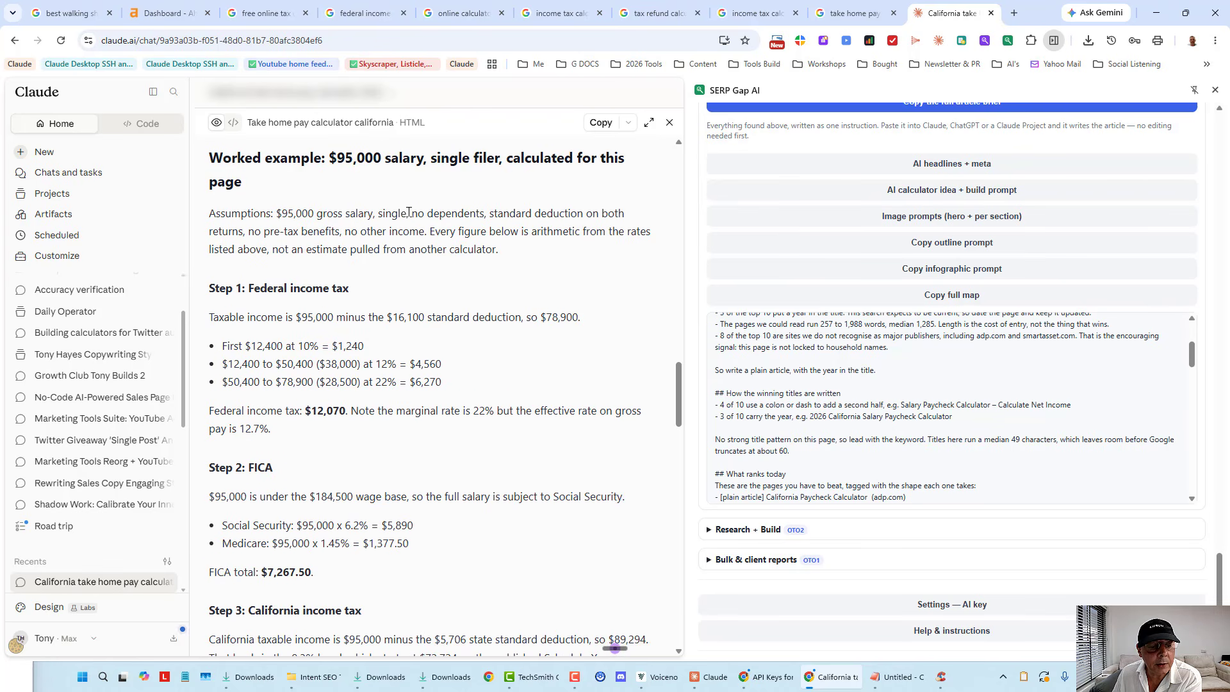
scroll(408, 212, "down", 1)
scroll(333, 208, "down", 1)
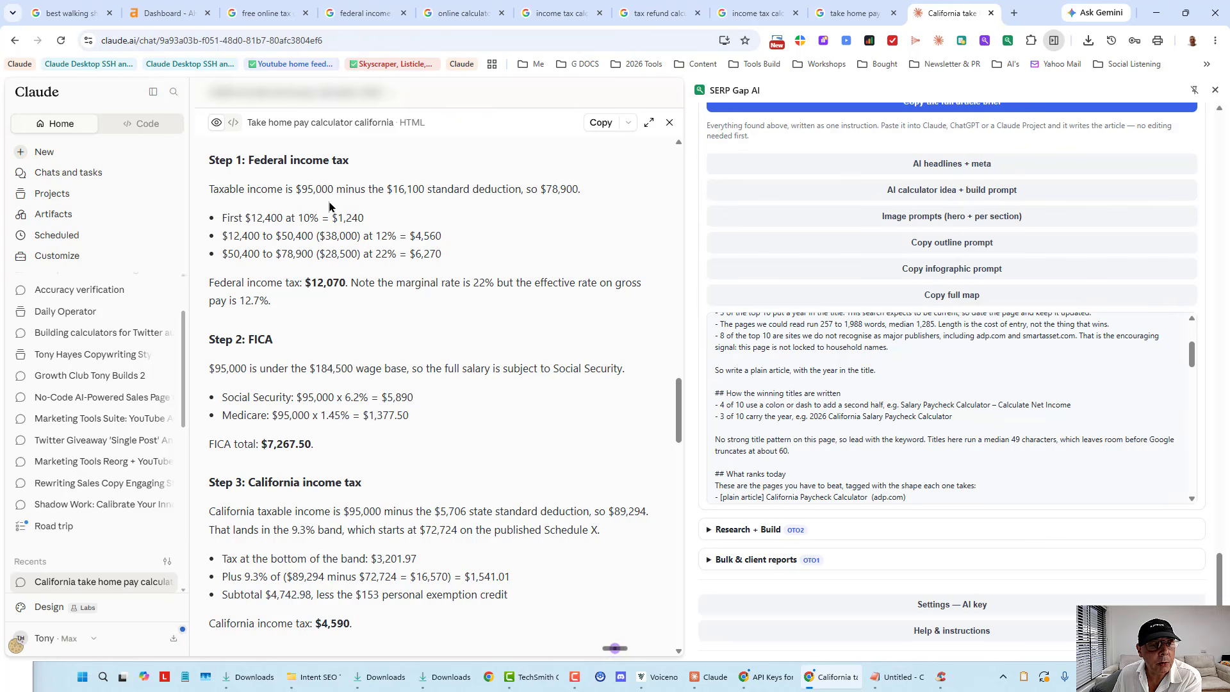
scroll(346, 307, "down", 2)
scroll(335, 283, "down", 1)
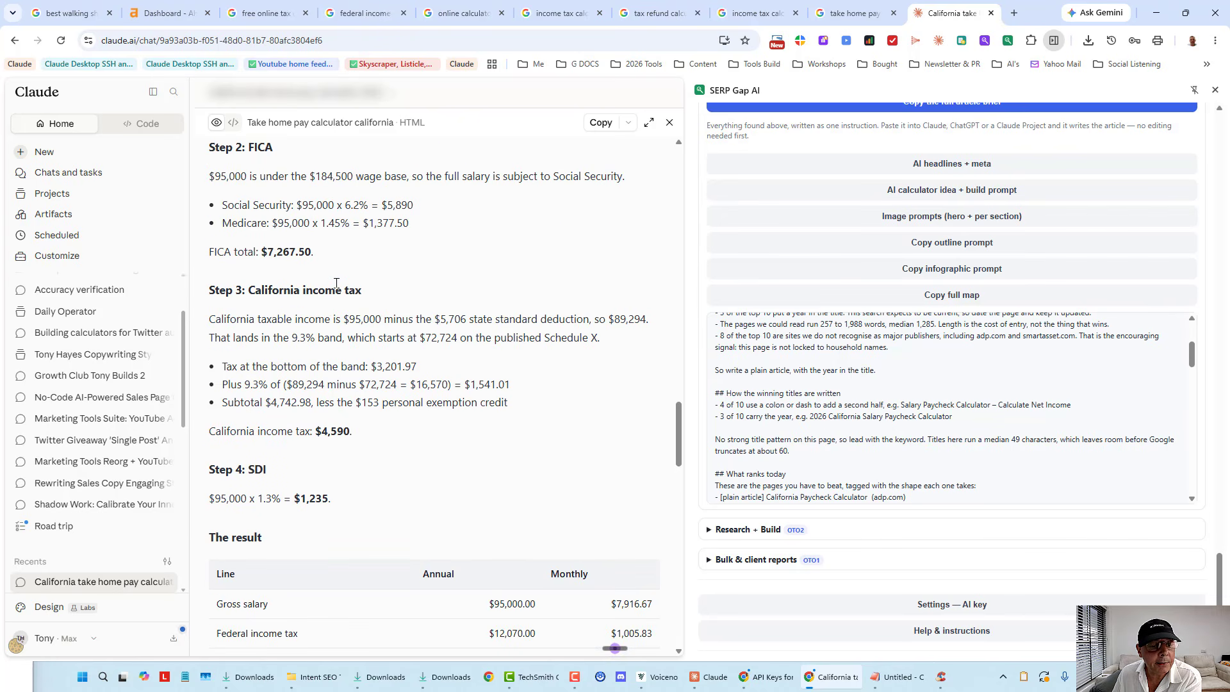
scroll(388, 375, "down", 3)
scroll(384, 359, "down", 4)
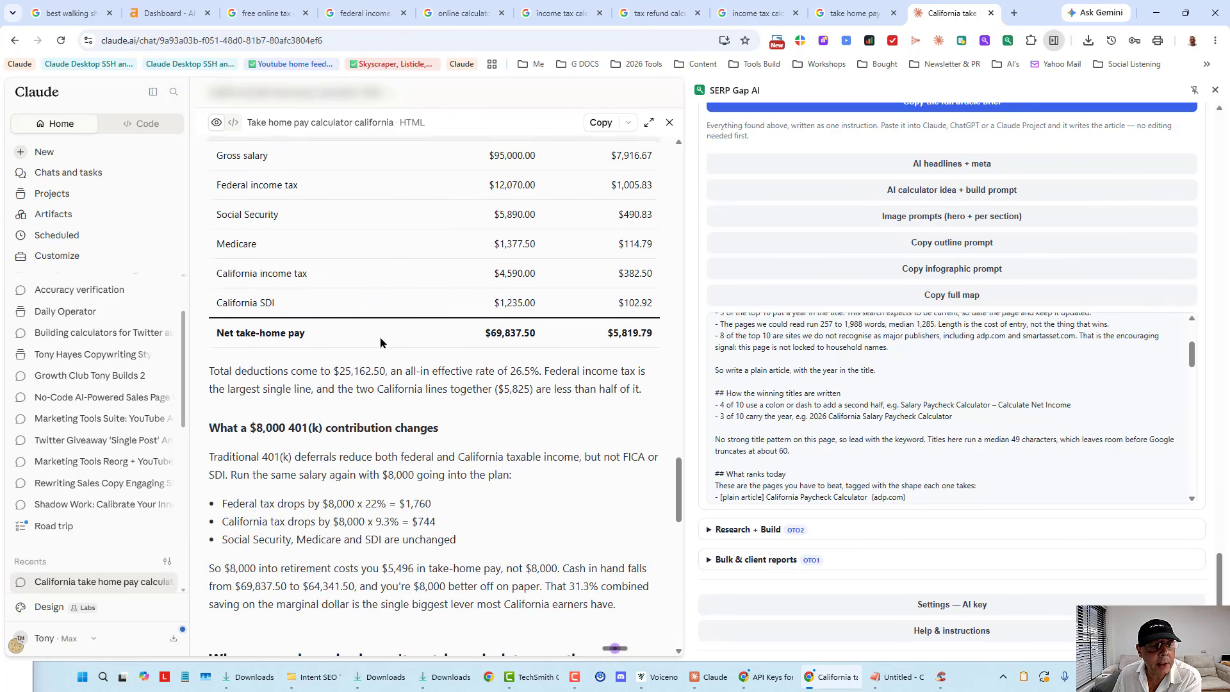
scroll(378, 340, "up", 2)
scroll(574, 343, "down", 5)
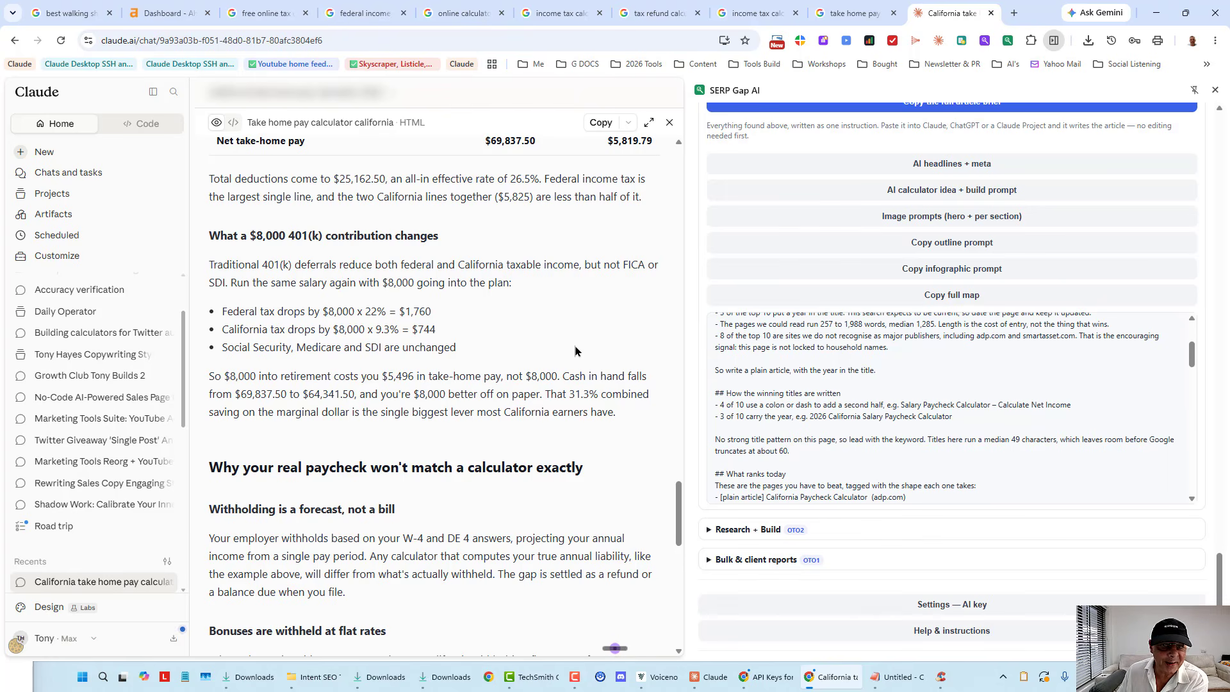
scroll(541, 422, "down", 1)
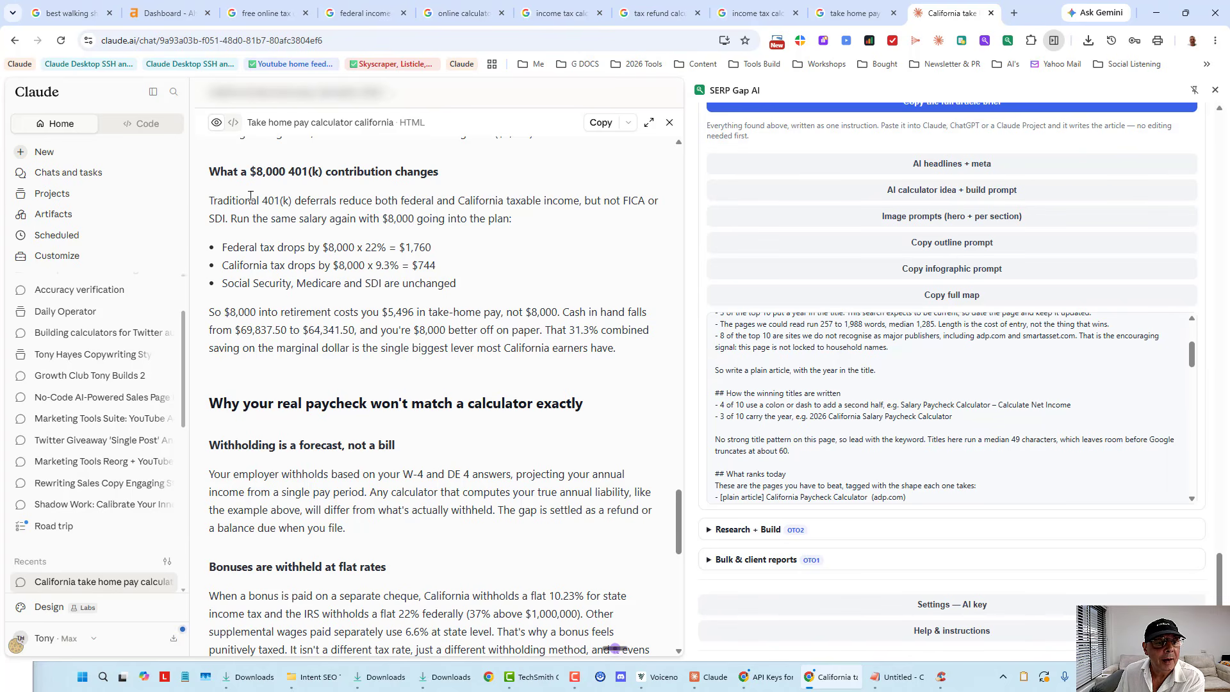
Read the article's remaining sections through the sources, highlight the closing tax-advice disclaimer, and return to the article's beginning.
scroll(437, 186, "down", 3)
scroll(428, 333, "down", 2)
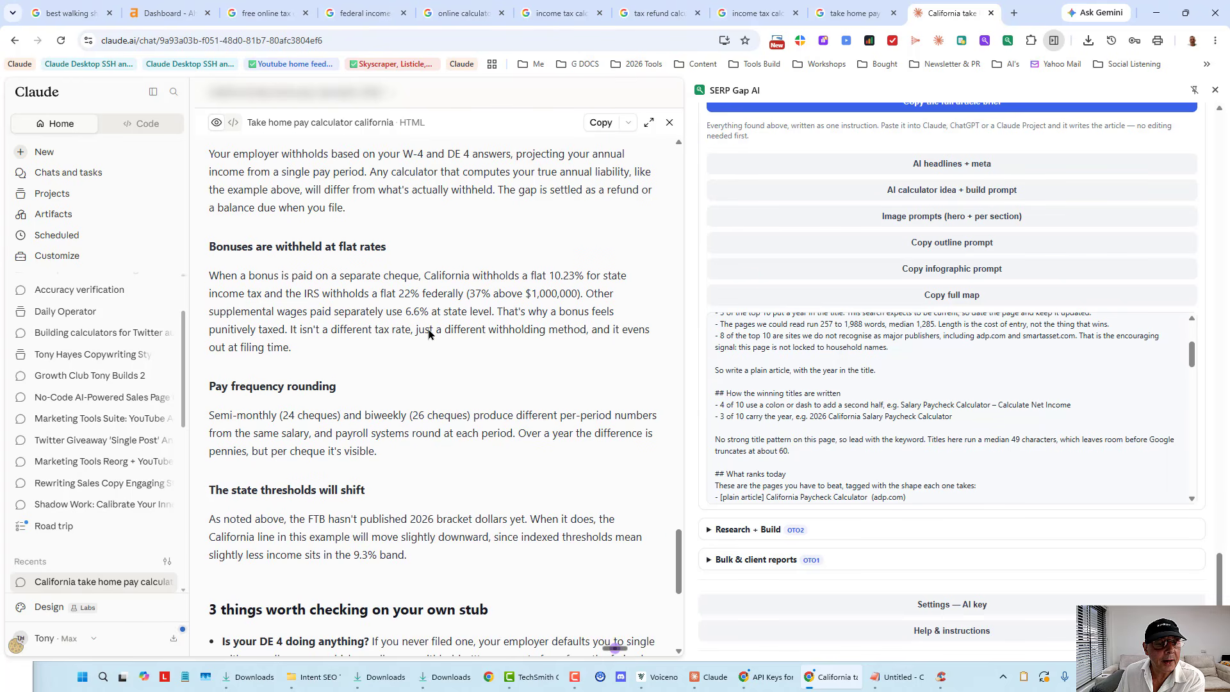
scroll(428, 333, "down", 6)
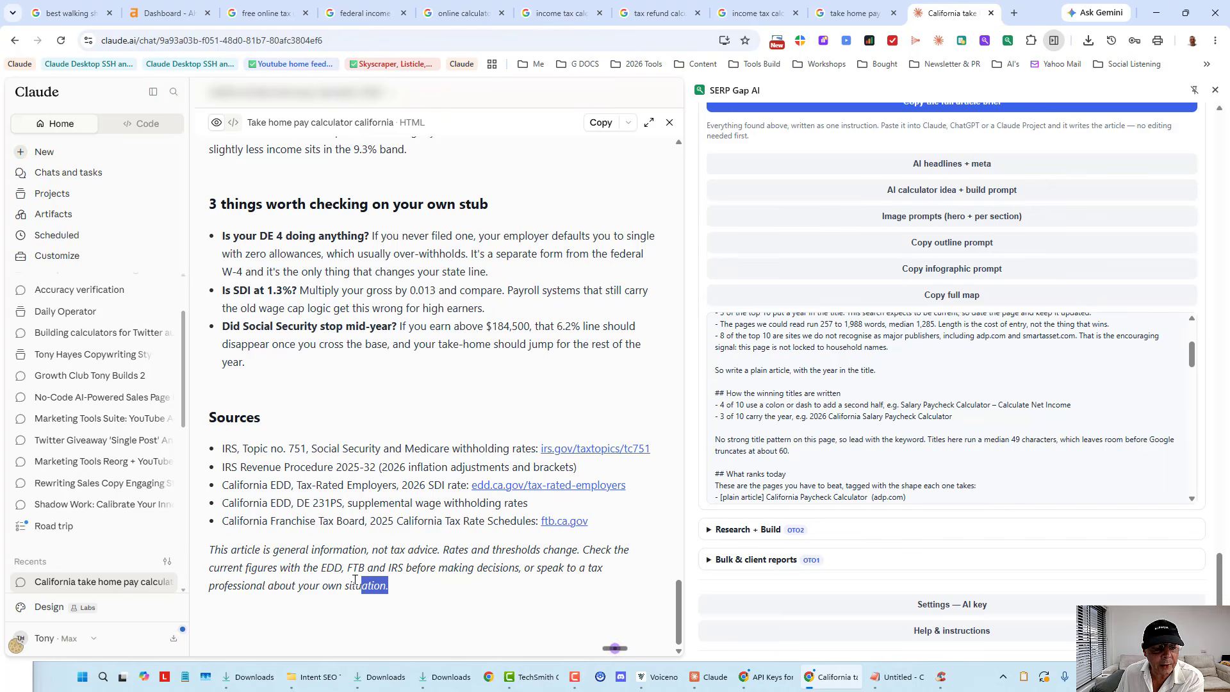
left_click_drag(354, 580, 194, 546)
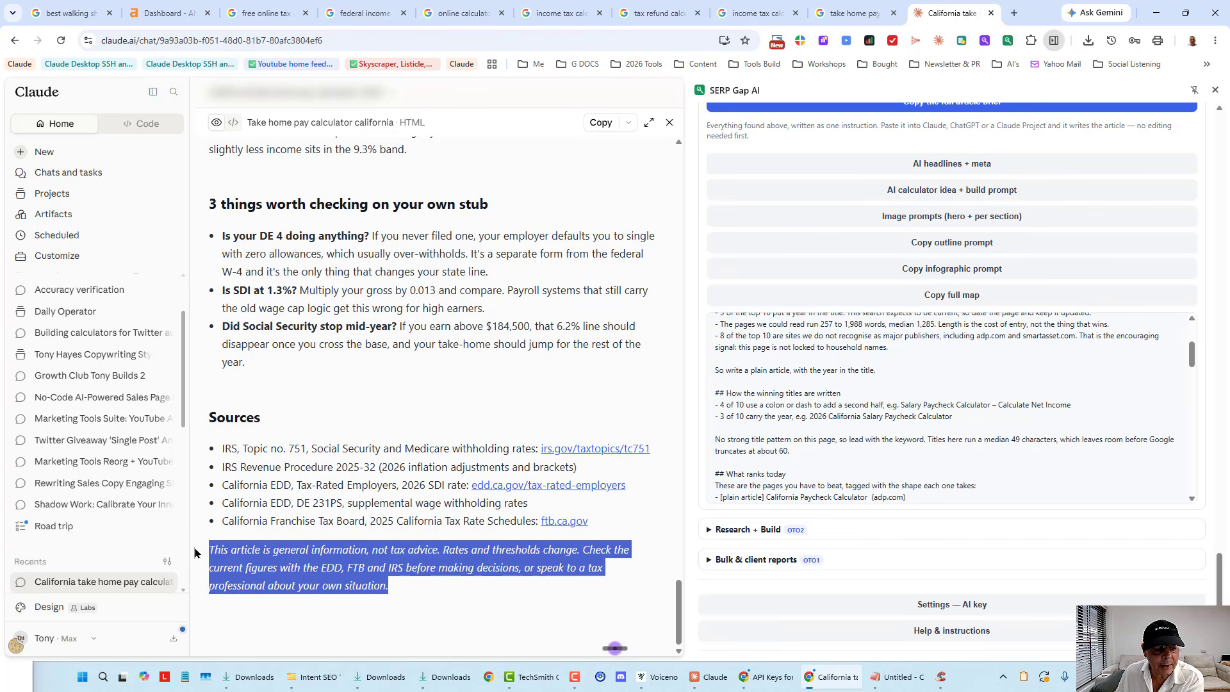
left_click(453, 584)
scroll(454, 584, "up", 5)
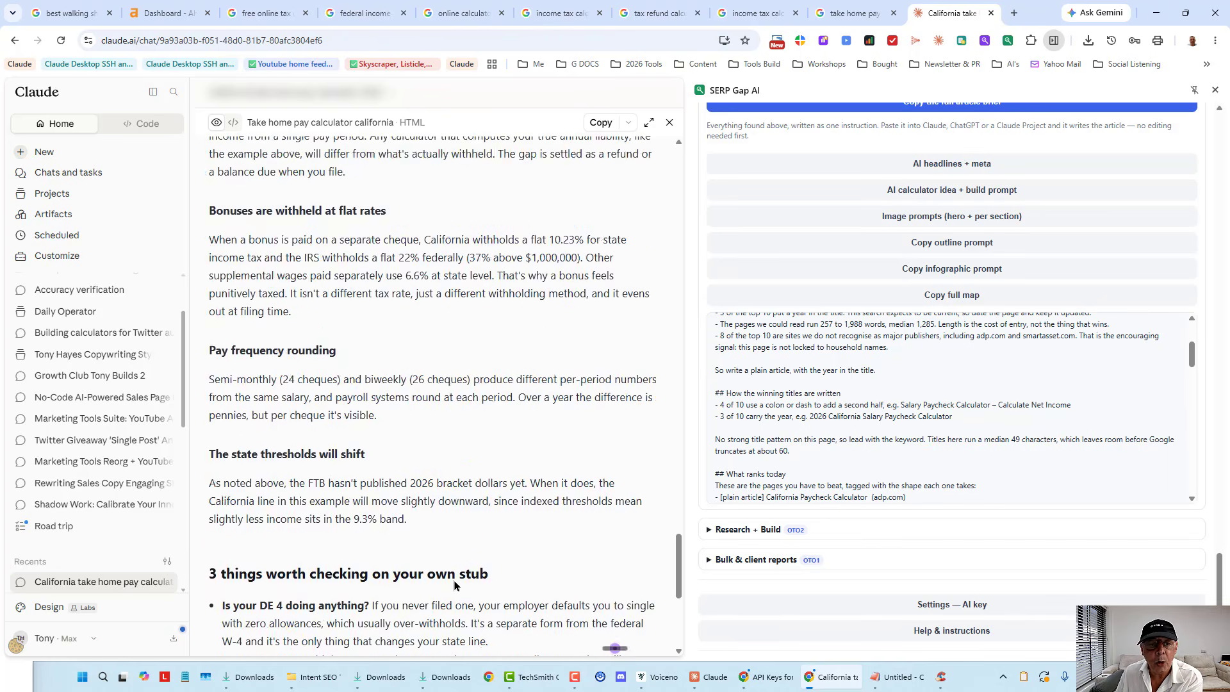
scroll(453, 578, "up", 18)
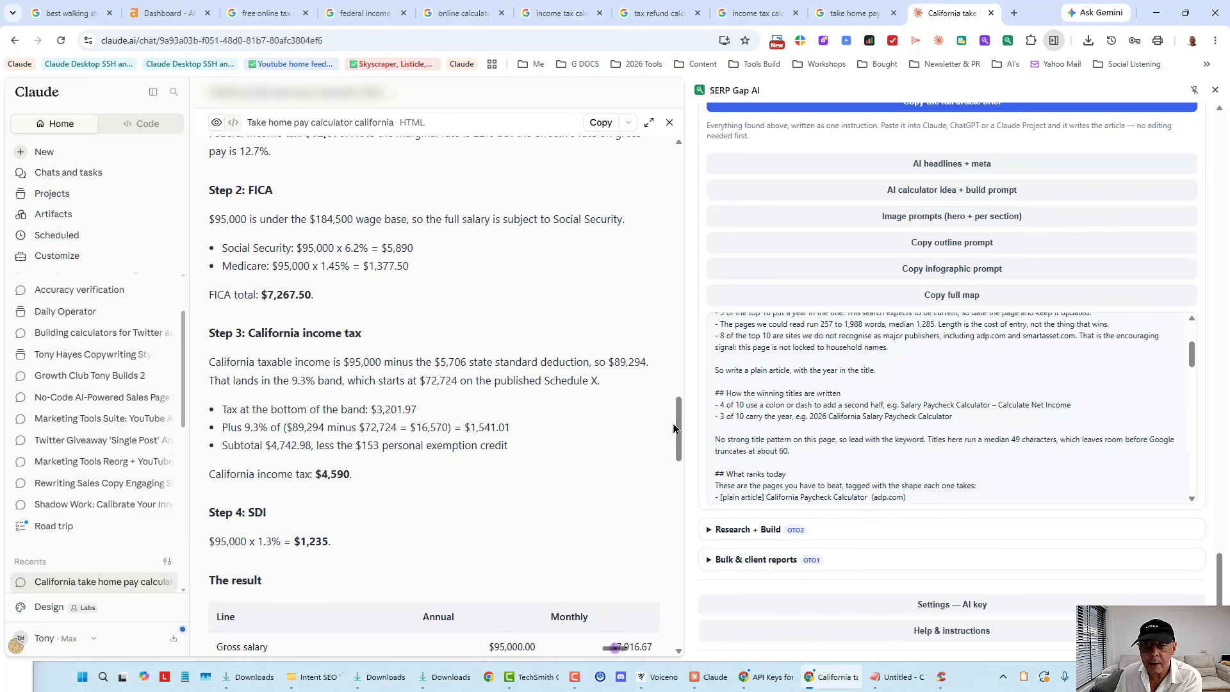
left_click_drag(674, 428, 676, 181)
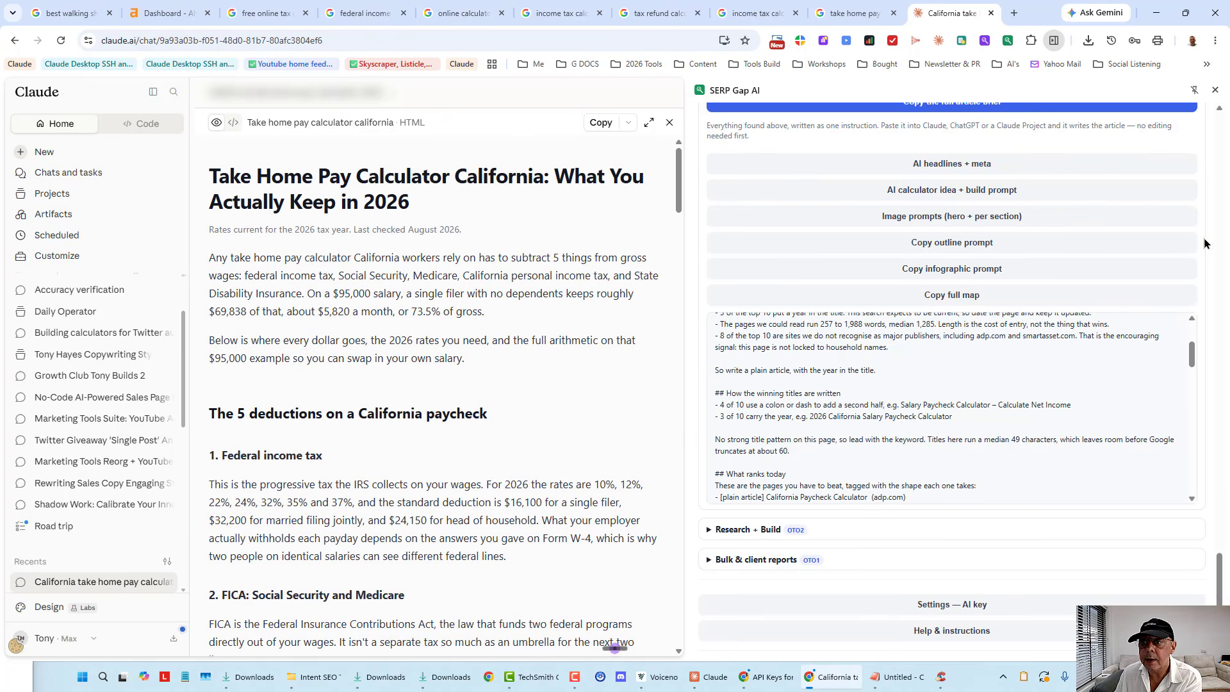
Generate the AI calculator idea and build prompt, read its inputs, result and fit sections, and select the complete build prompt text.
left_click(937, 190)
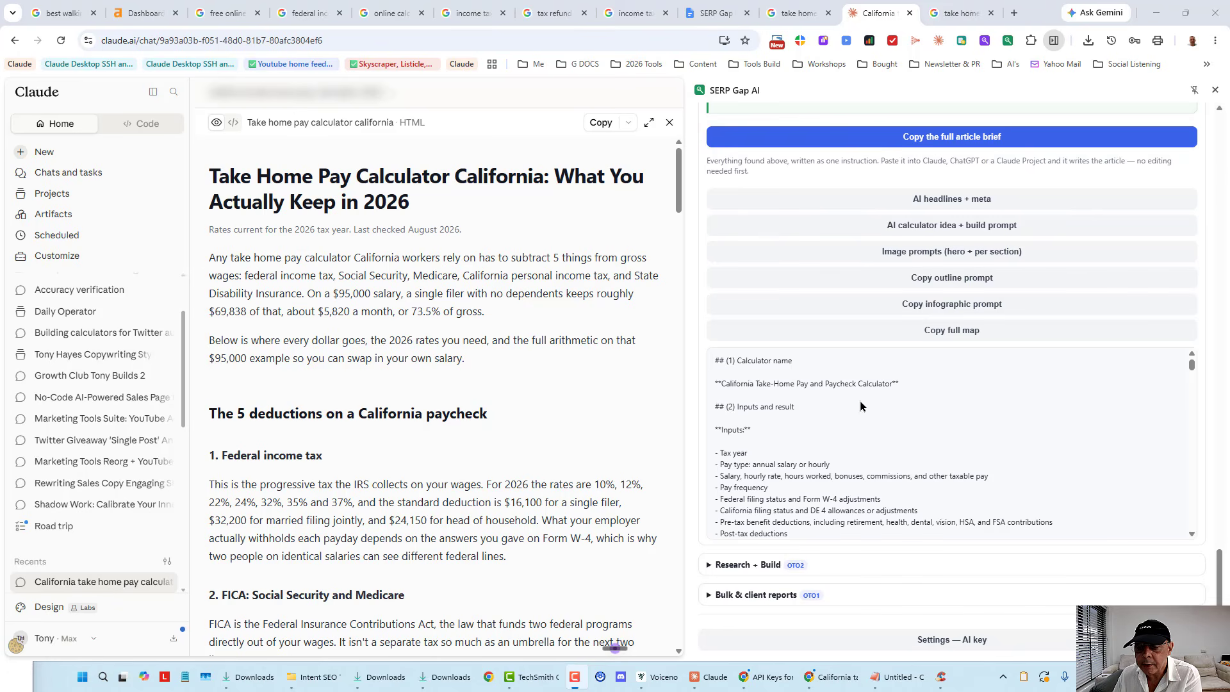
scroll(810, 462, "down", 8)
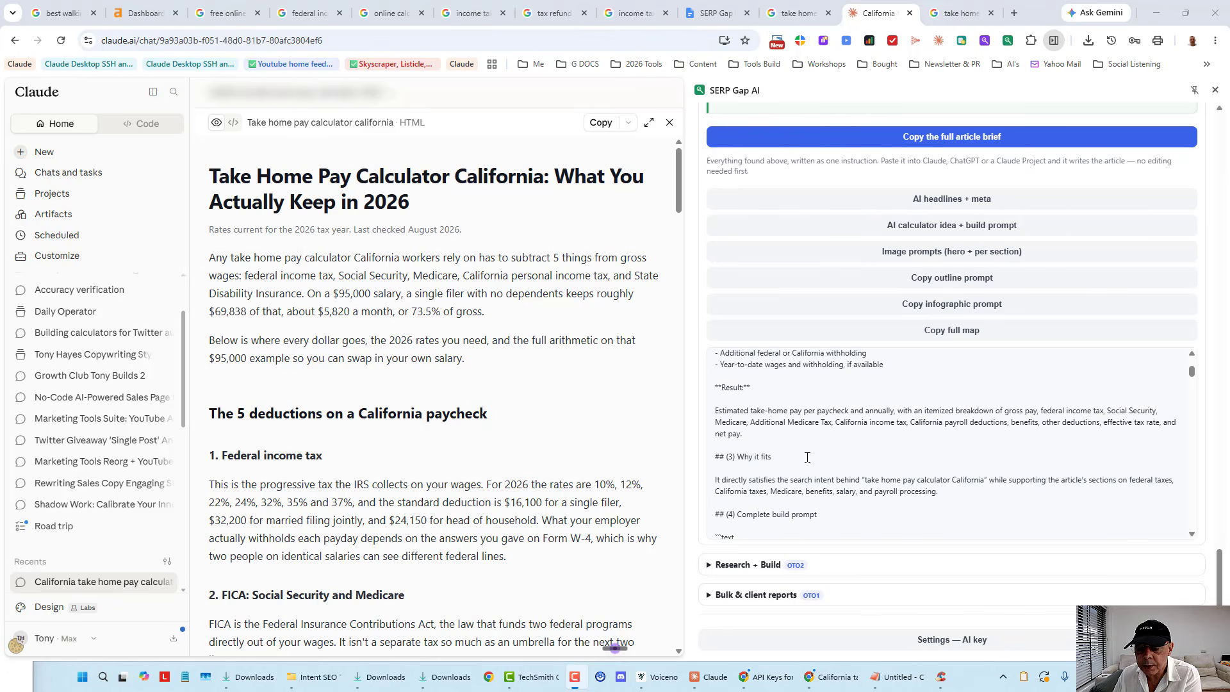
scroll(807, 457, "up", 2)
scroll(807, 457, "up", 3)
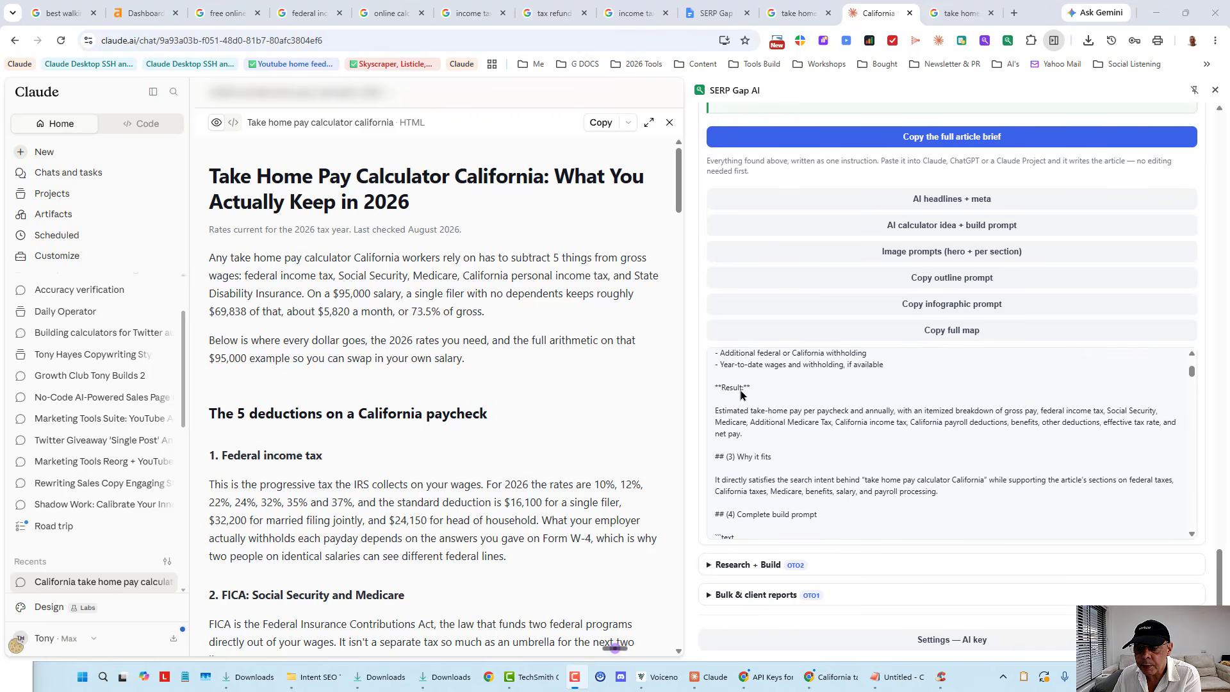
scroll(966, 424, "down", 2)
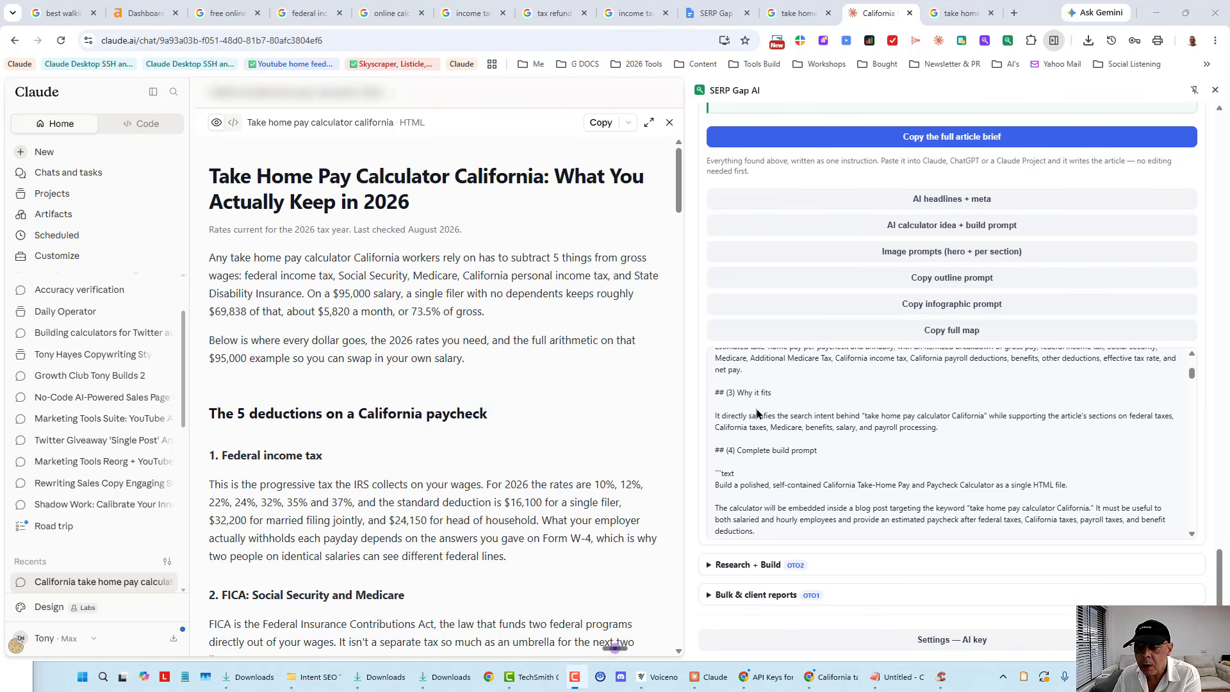
scroll(975, 429, "down", 2)
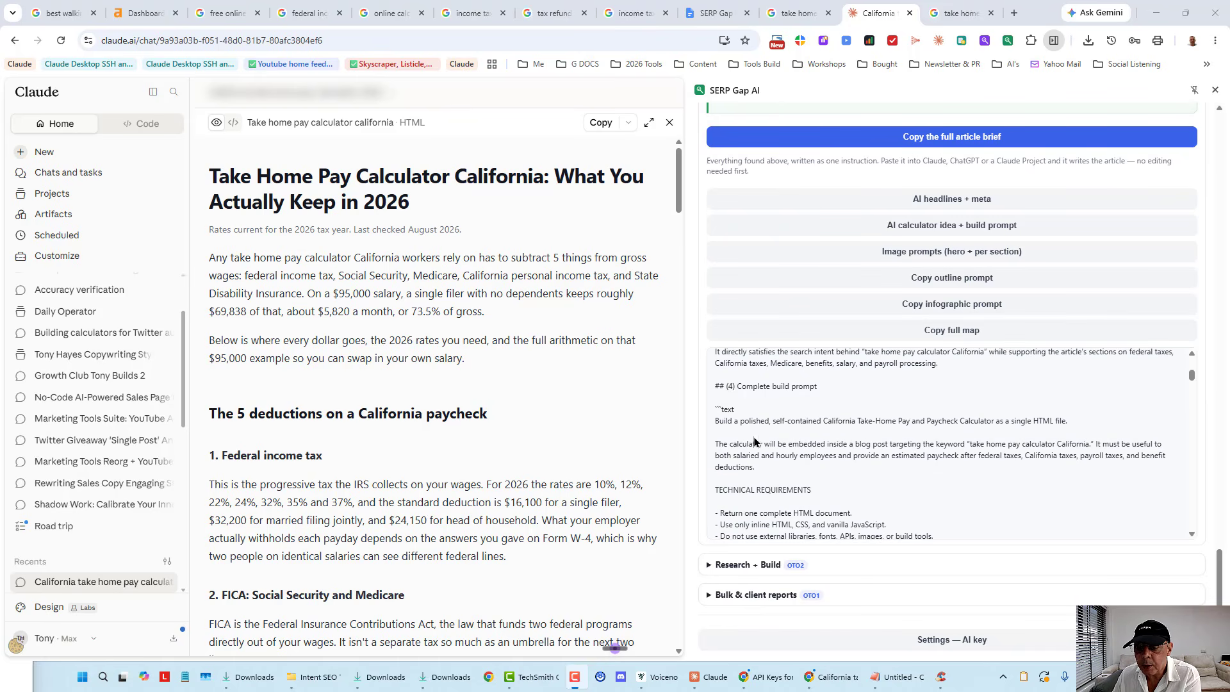
left_click_drag(715, 421, 914, 508)
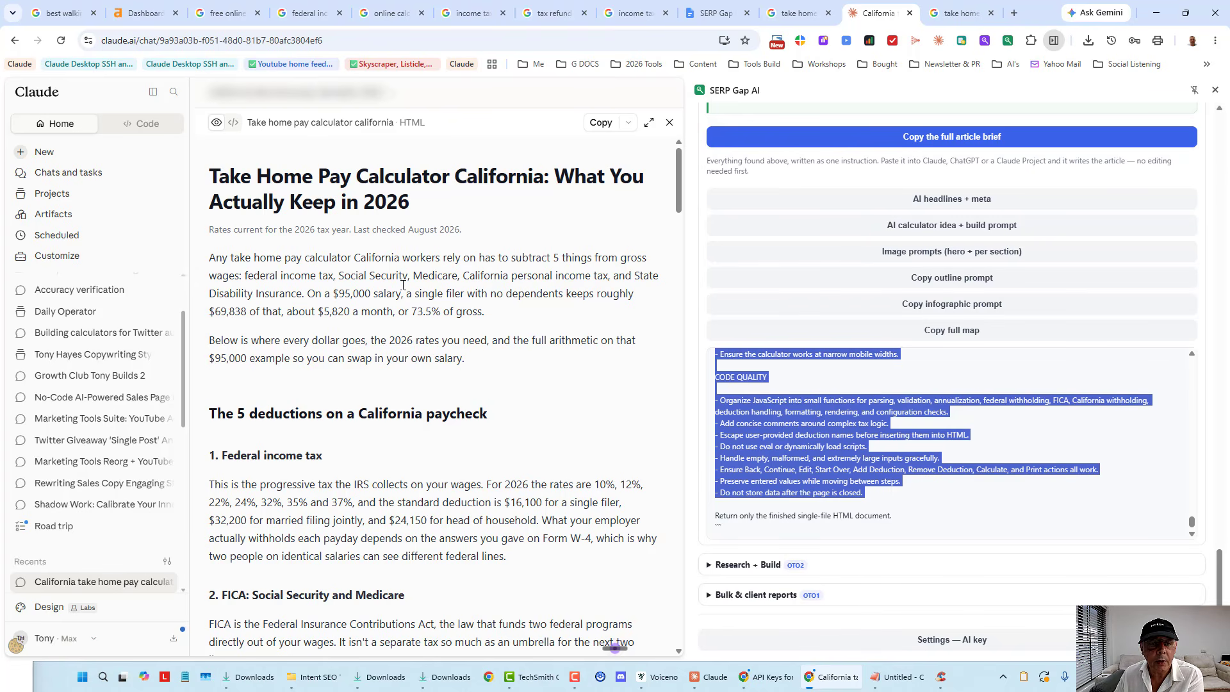
Copy the generated article's text from its title through the closing disclaimer.
left_click(421, 308)
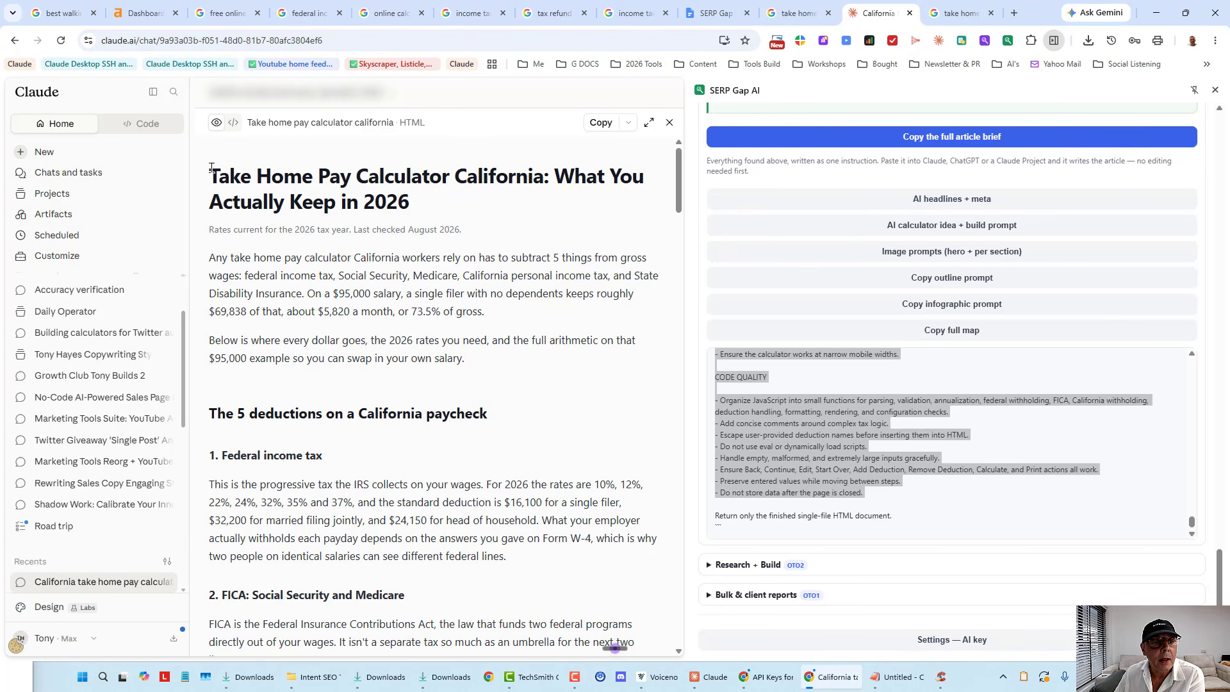
left_click_drag(211, 168, 349, 585)
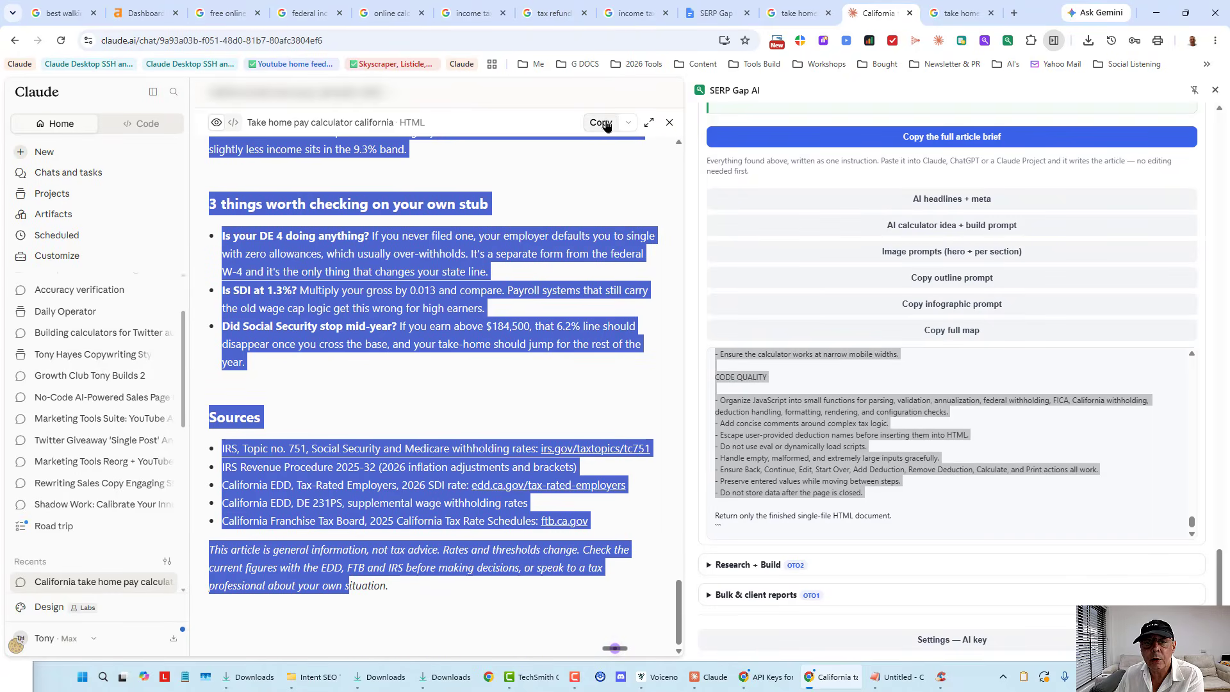
right_click(426, 283)
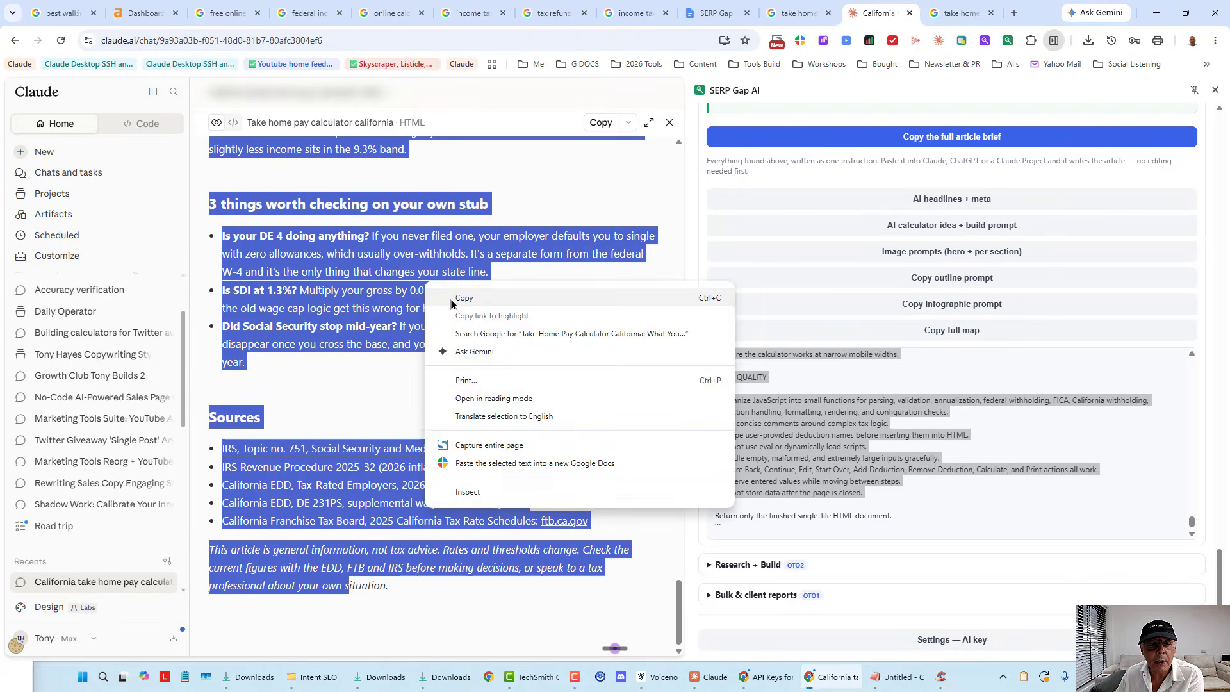
left_click(457, 298)
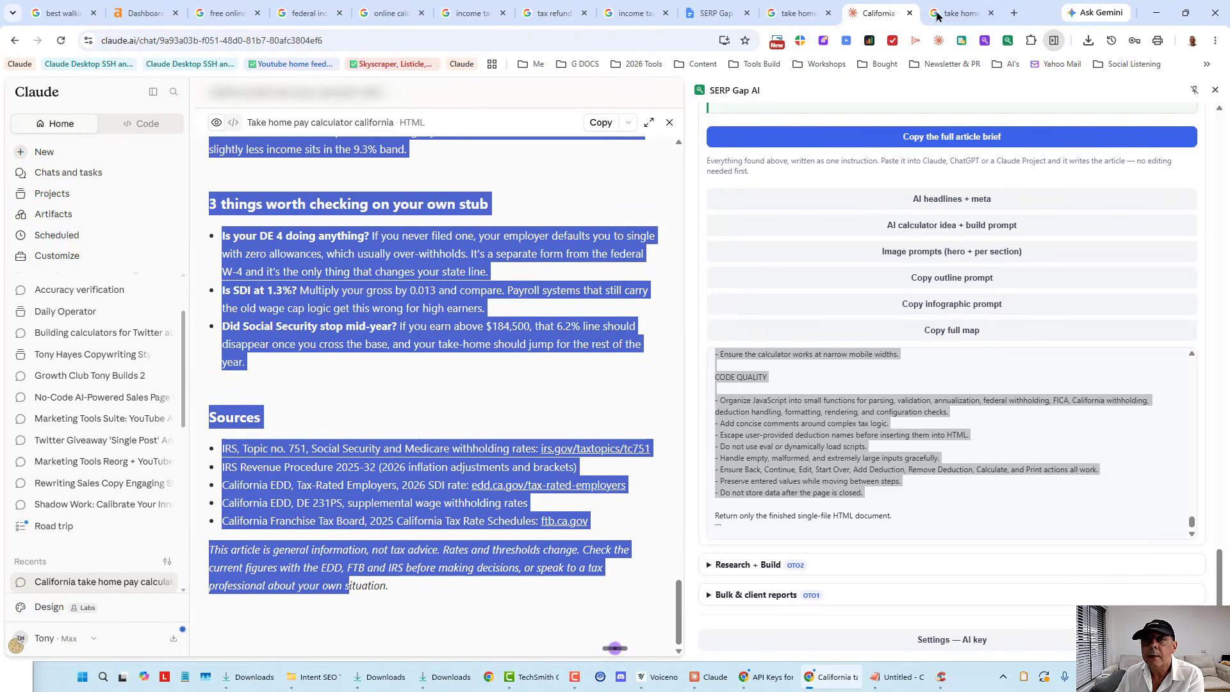
Open ChatGPT at chat.openai.com in a new browser tab.
left_click(1016, 12)
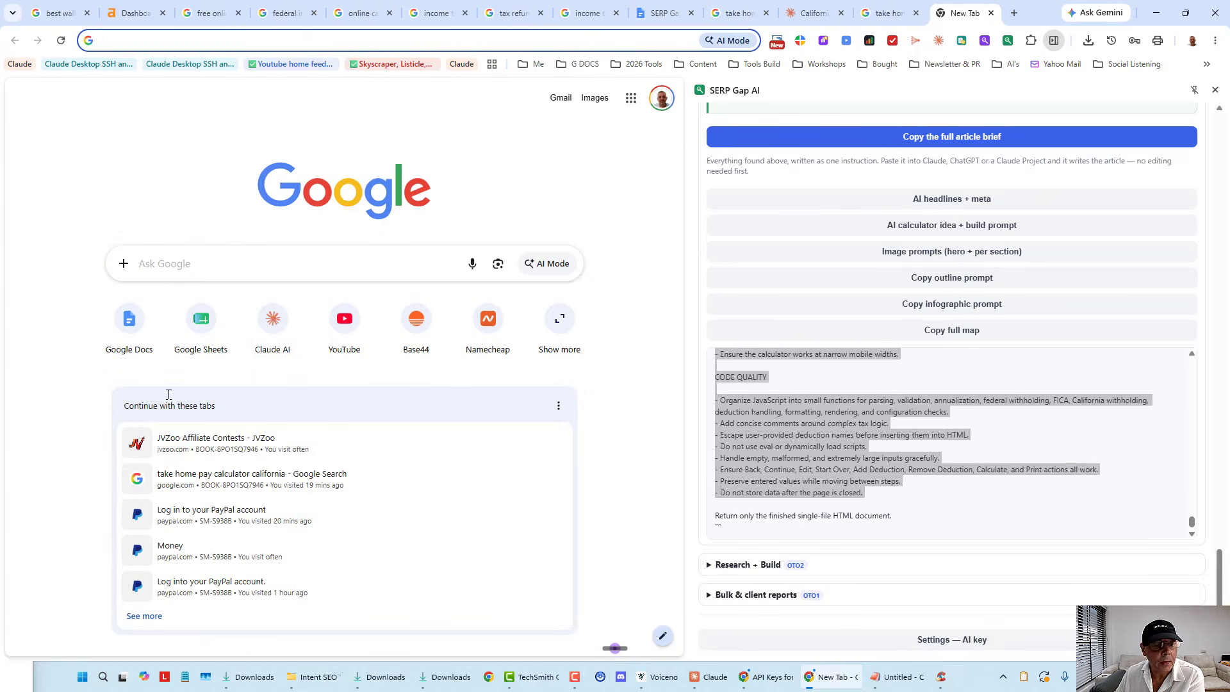
left_click(246, 39)
type("chat.openai.com")
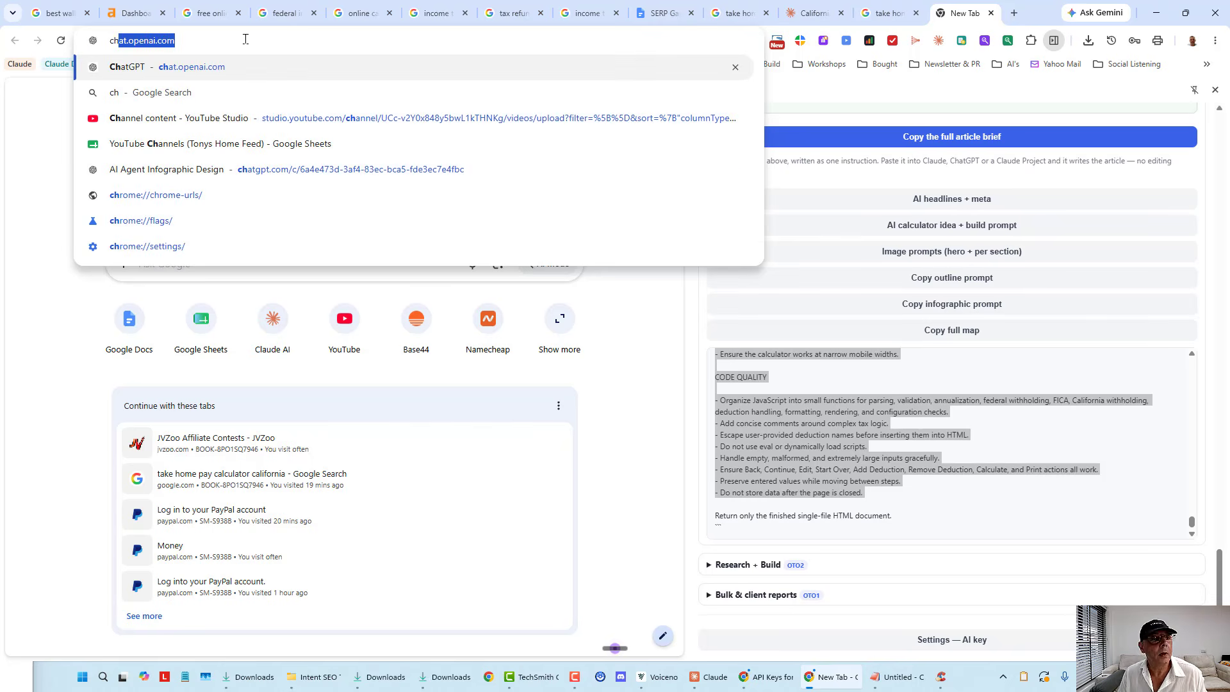
key("Return")
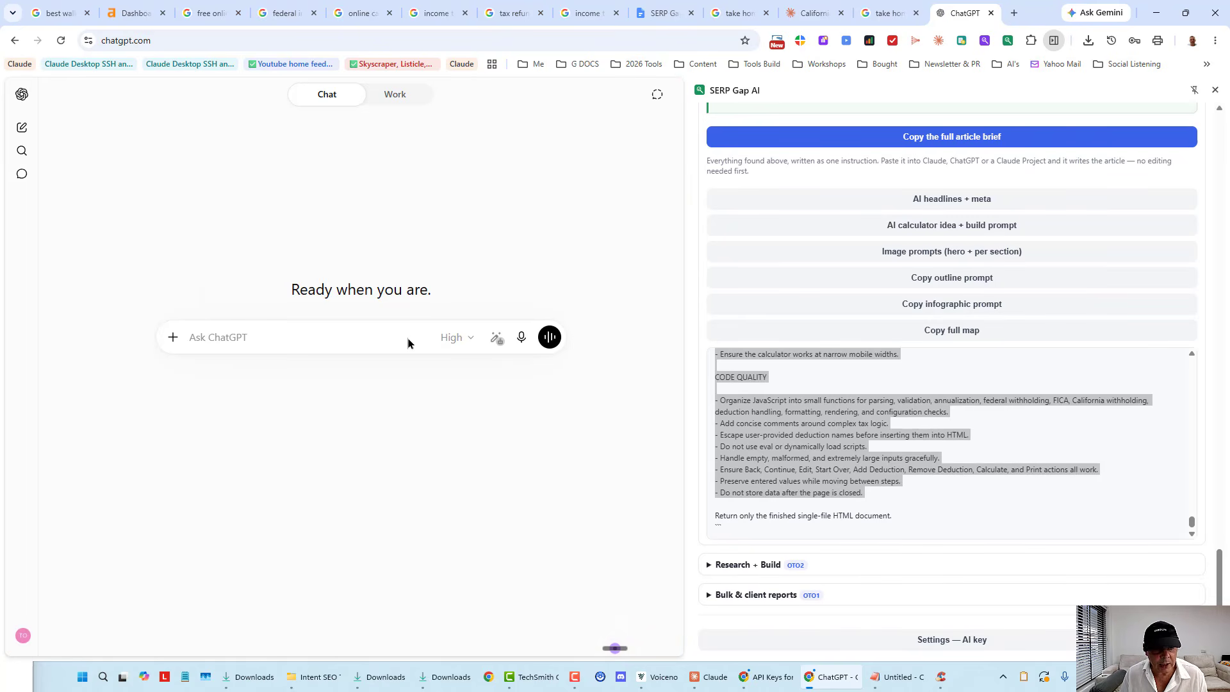
Set the new ChatGPT message to Create image mode and leave a blank line before the prompt text.
left_click(173, 337)
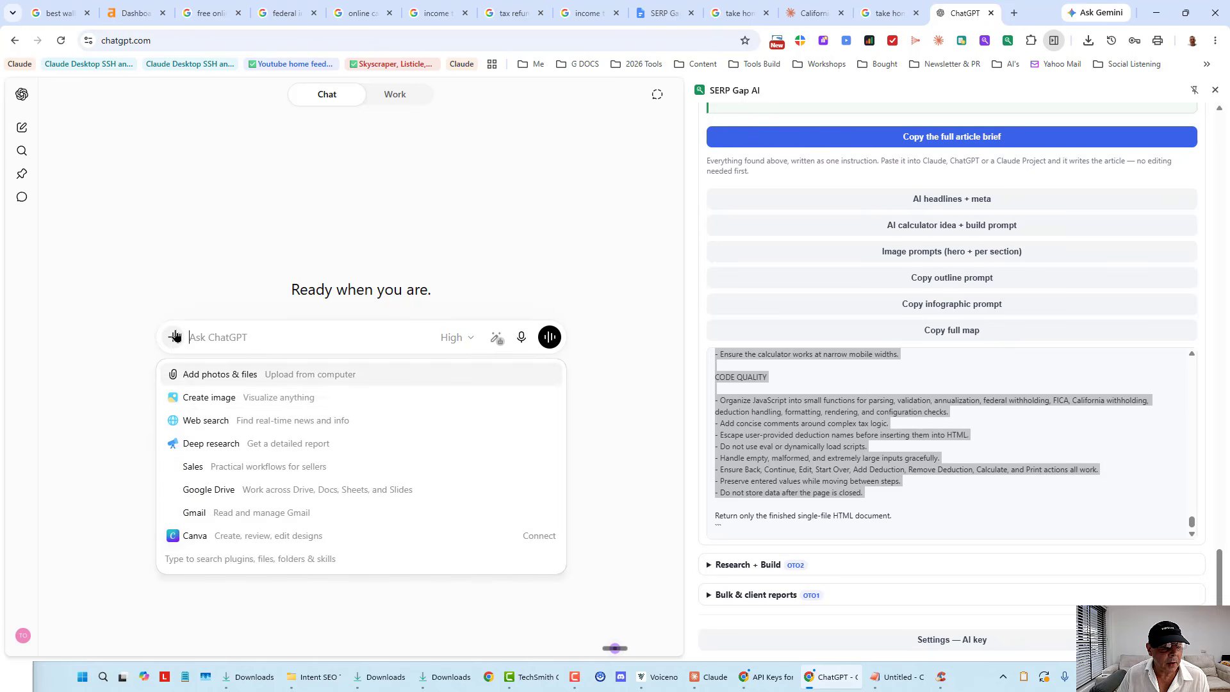
left_click(218, 399)
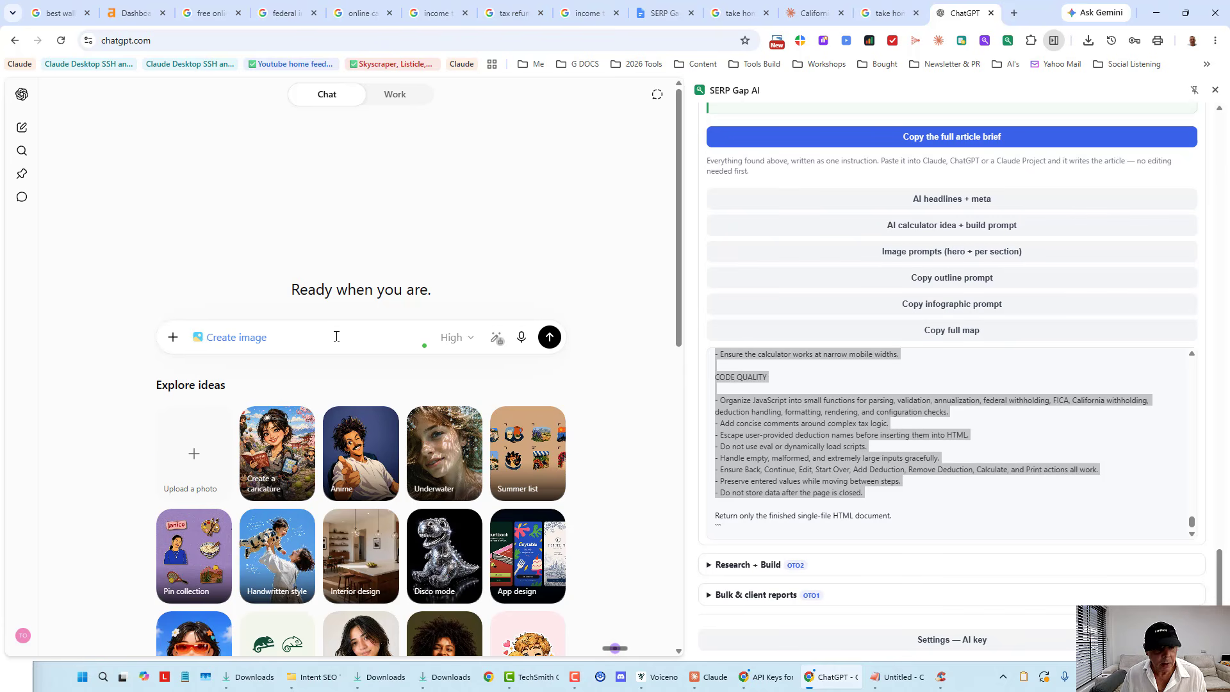
key("shift+Return")
key("shift+Return")
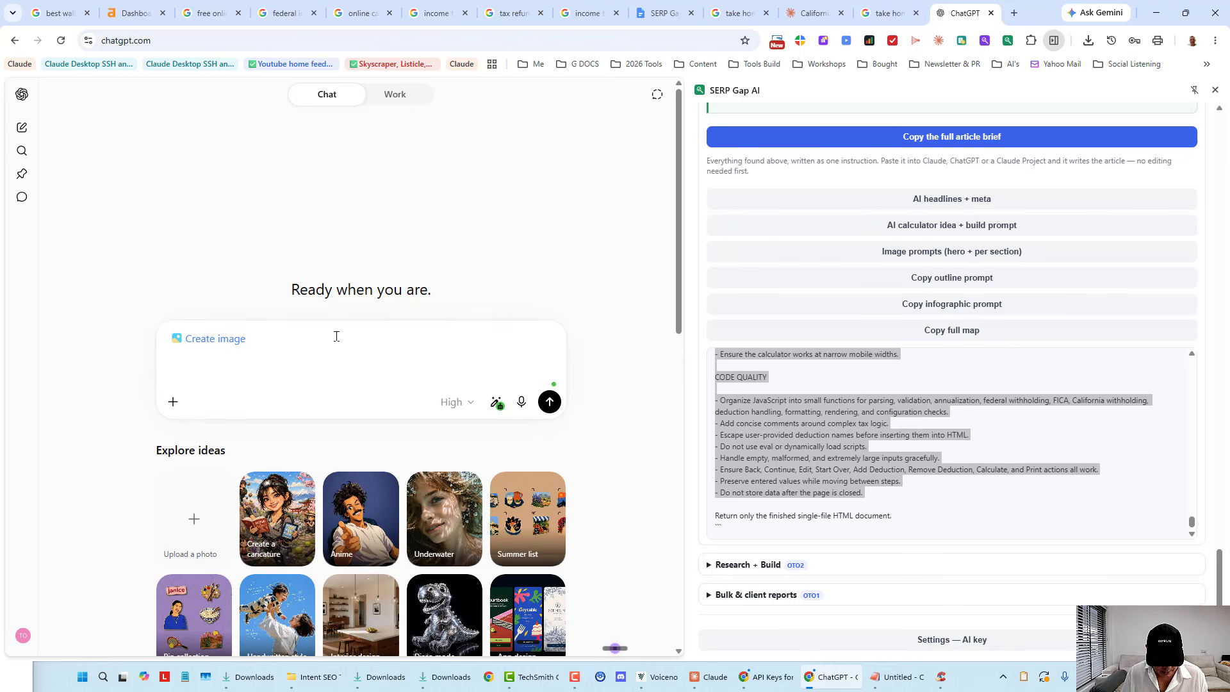
Begin the prompt with "Can you generate prompts to use within this chat so that we can generate one image at a time and".
type("Can you ")
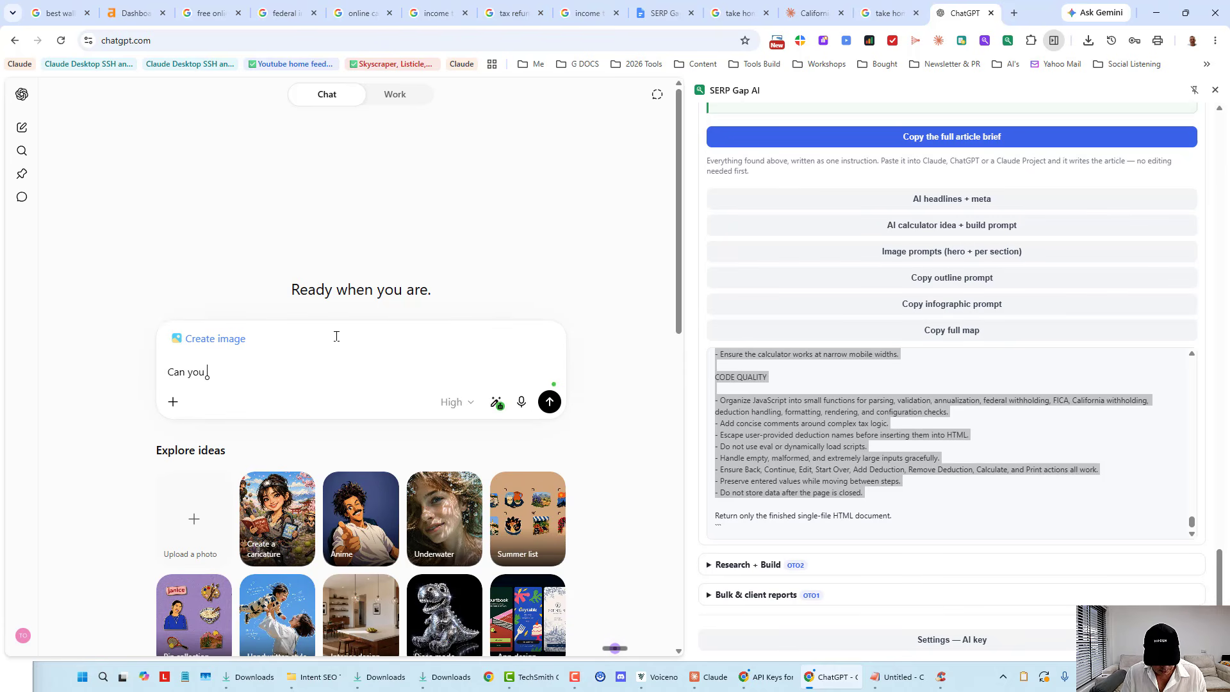
type("generate ")
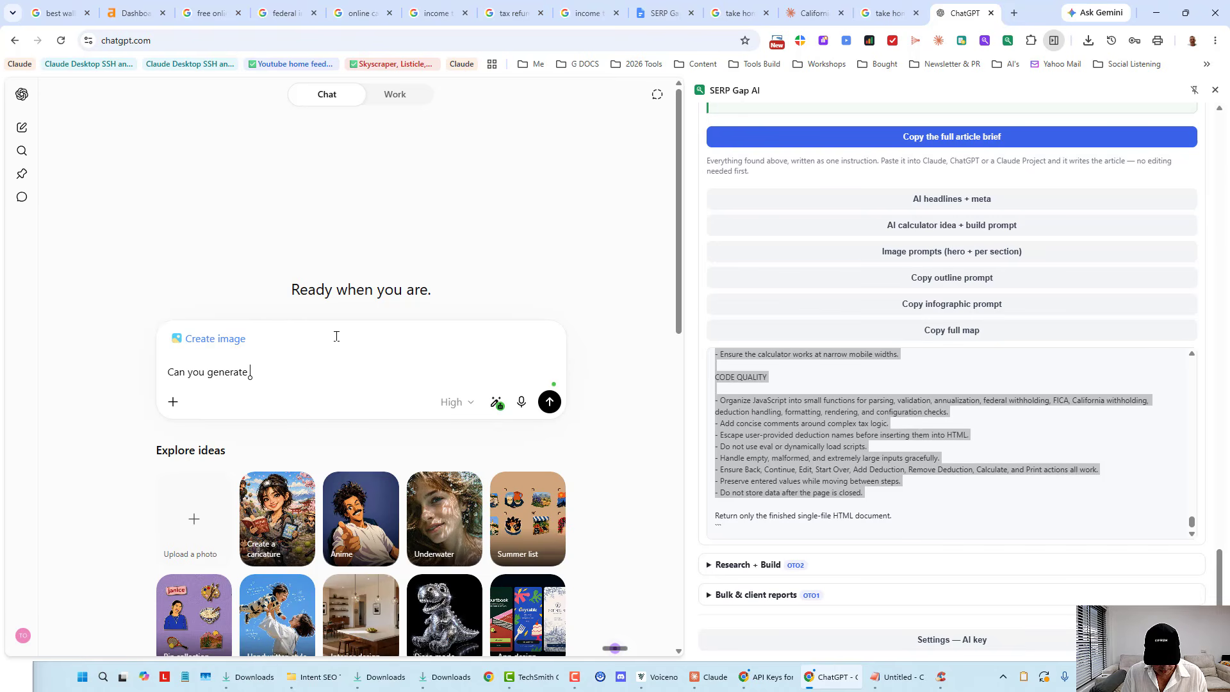
type("prompts to")
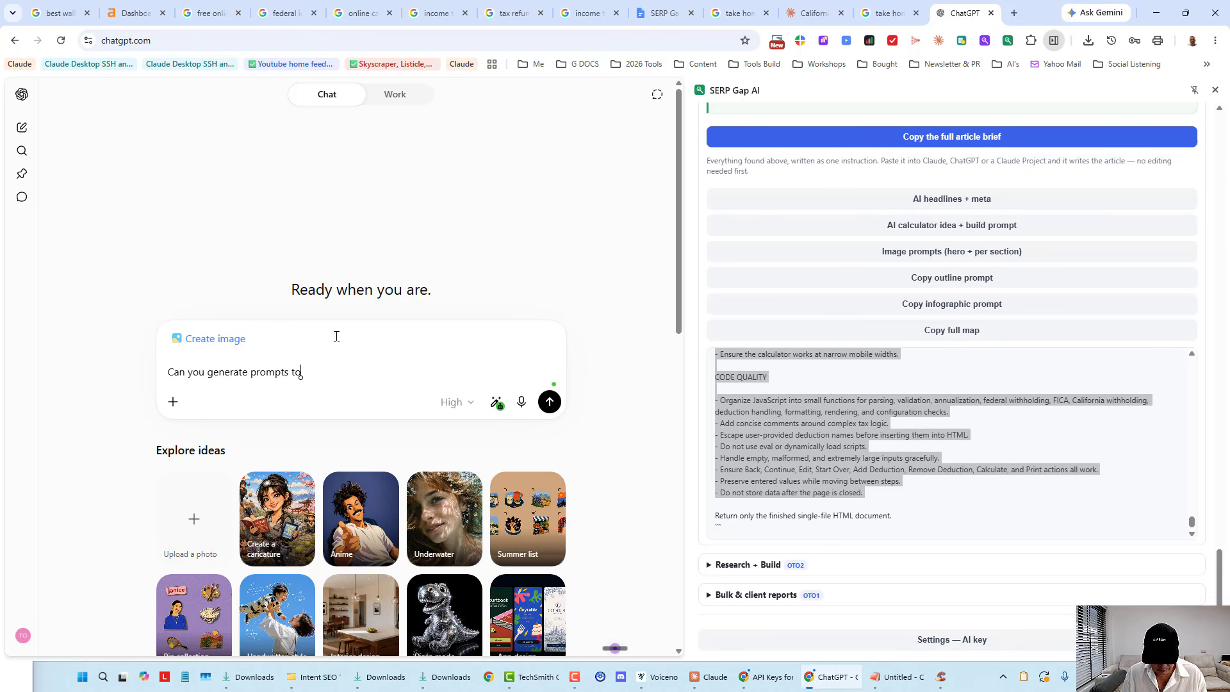
type(" use wi")
type("n this chat so that we can")
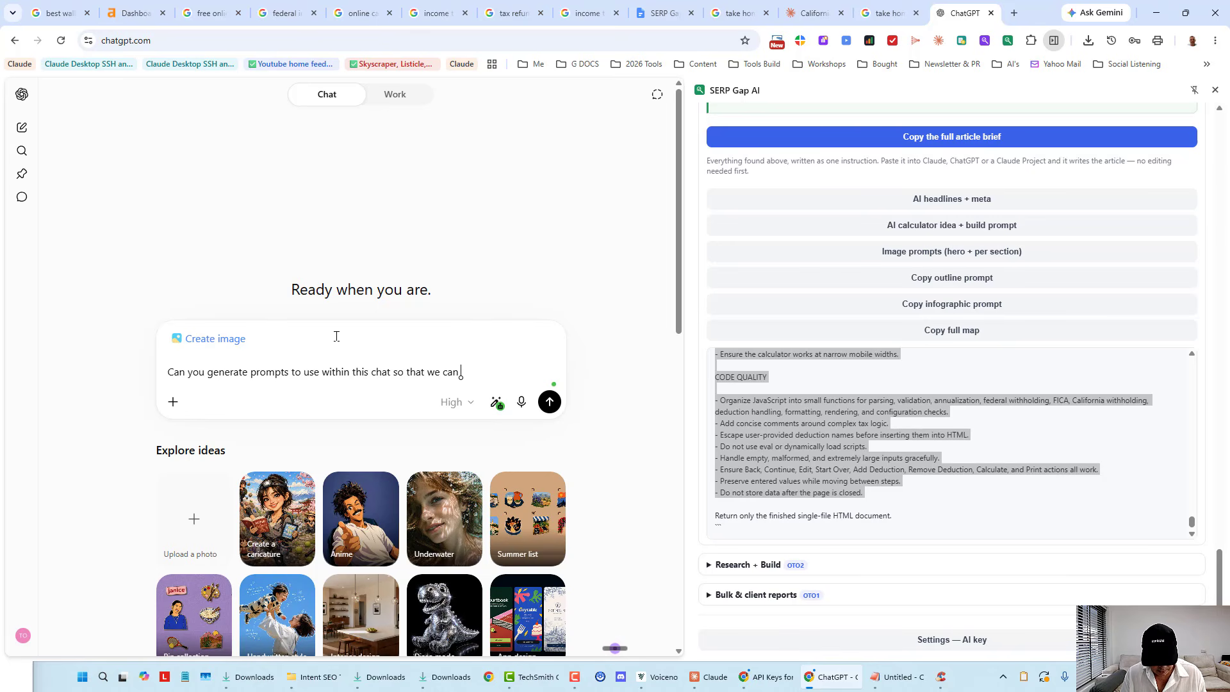
type(" generate one")
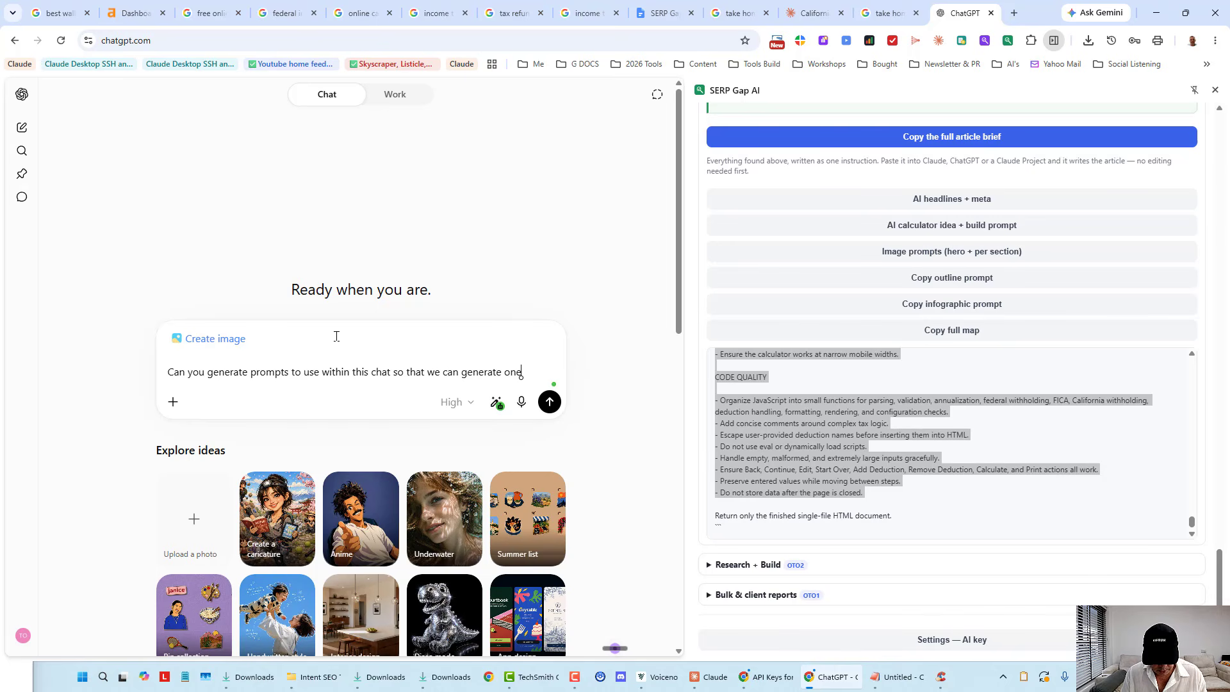
type(" image ")
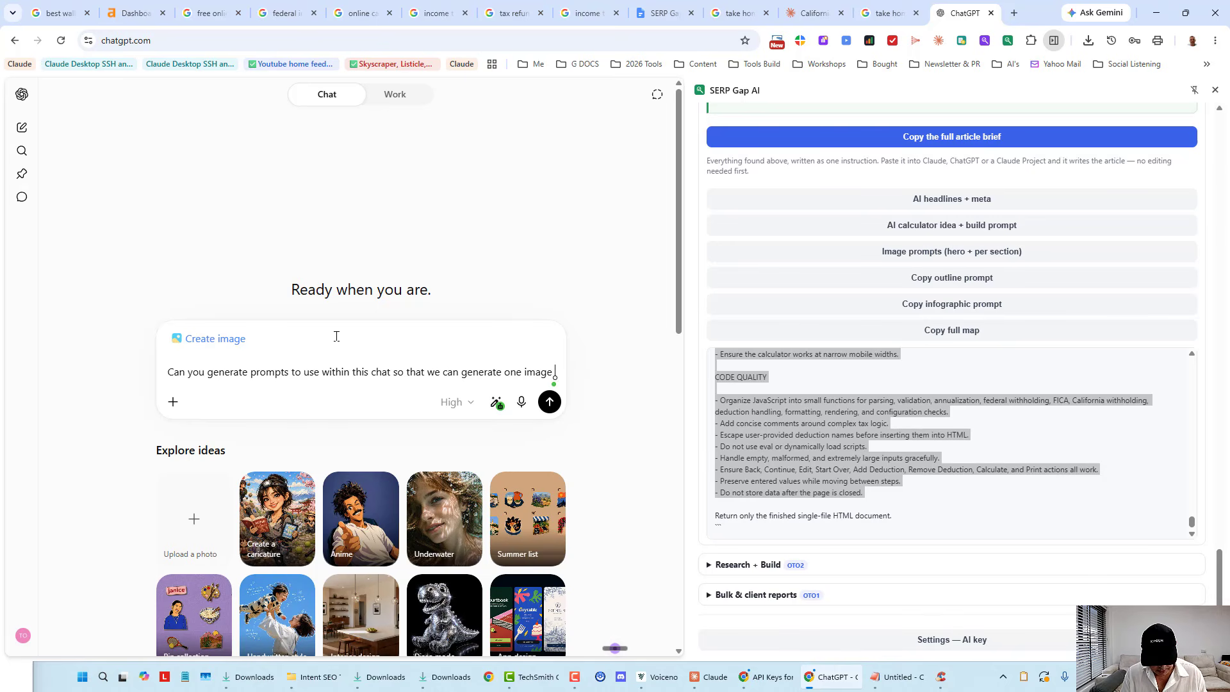
type("at a time and ")
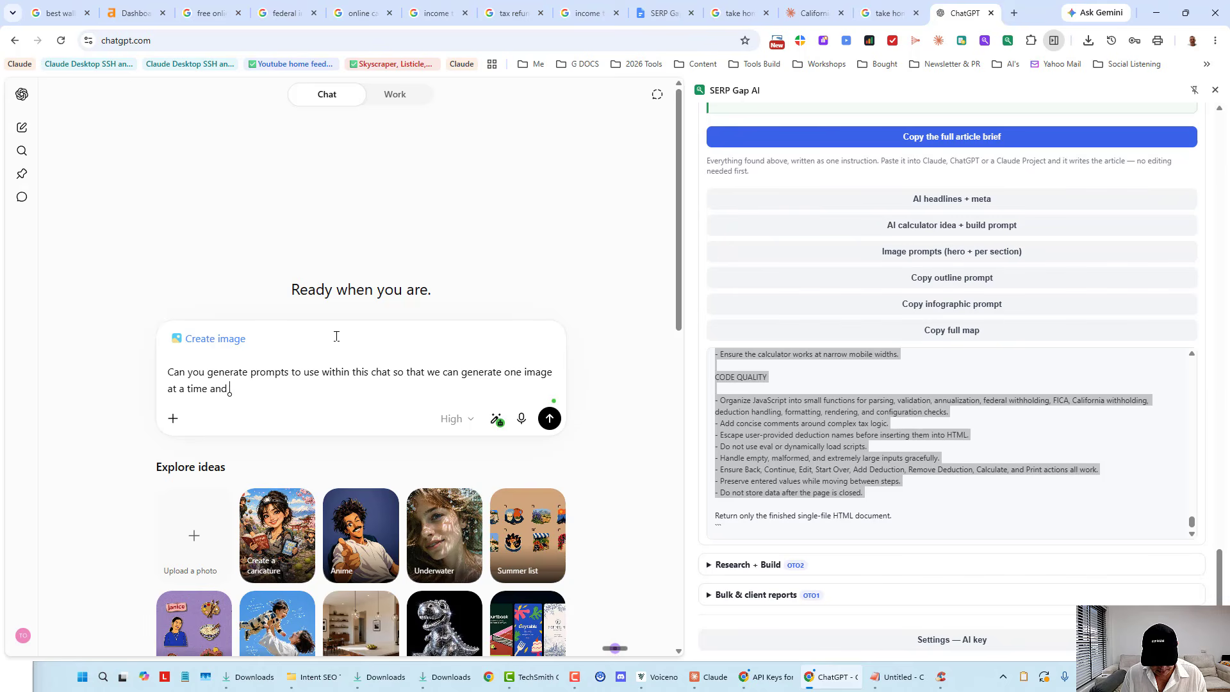
Complete the prompt's sentence with "i need an image for each section of the article." and add a new line below it.
type("i need ")
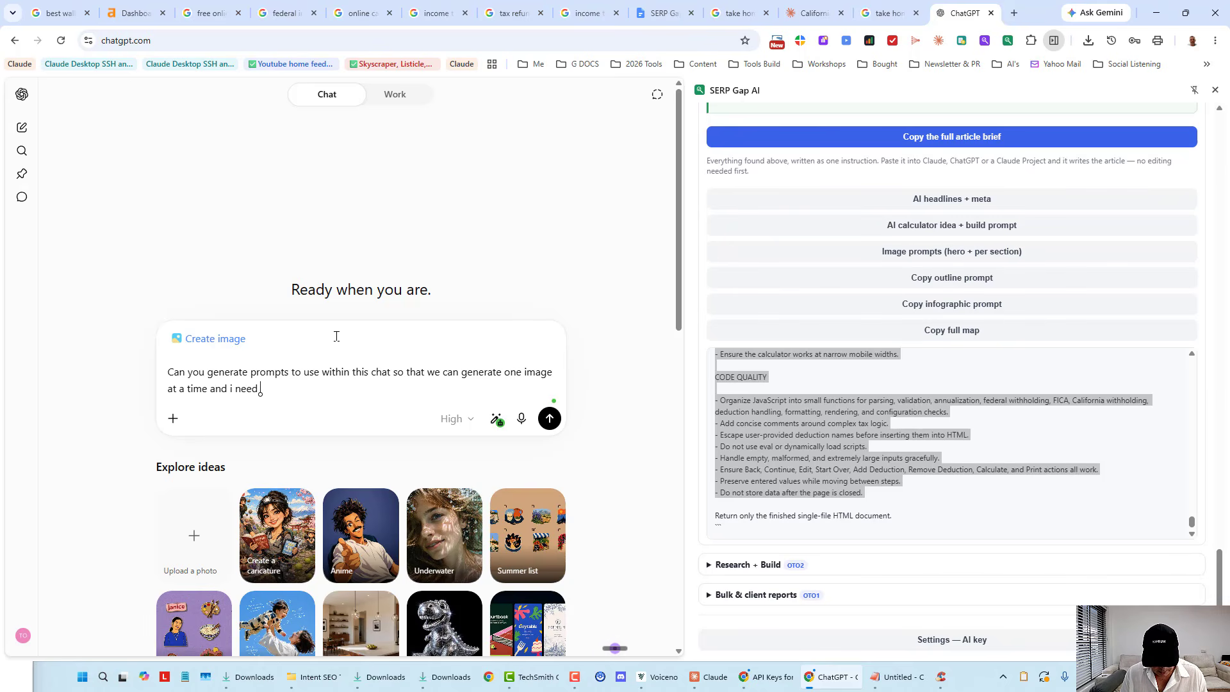
type("an image f")
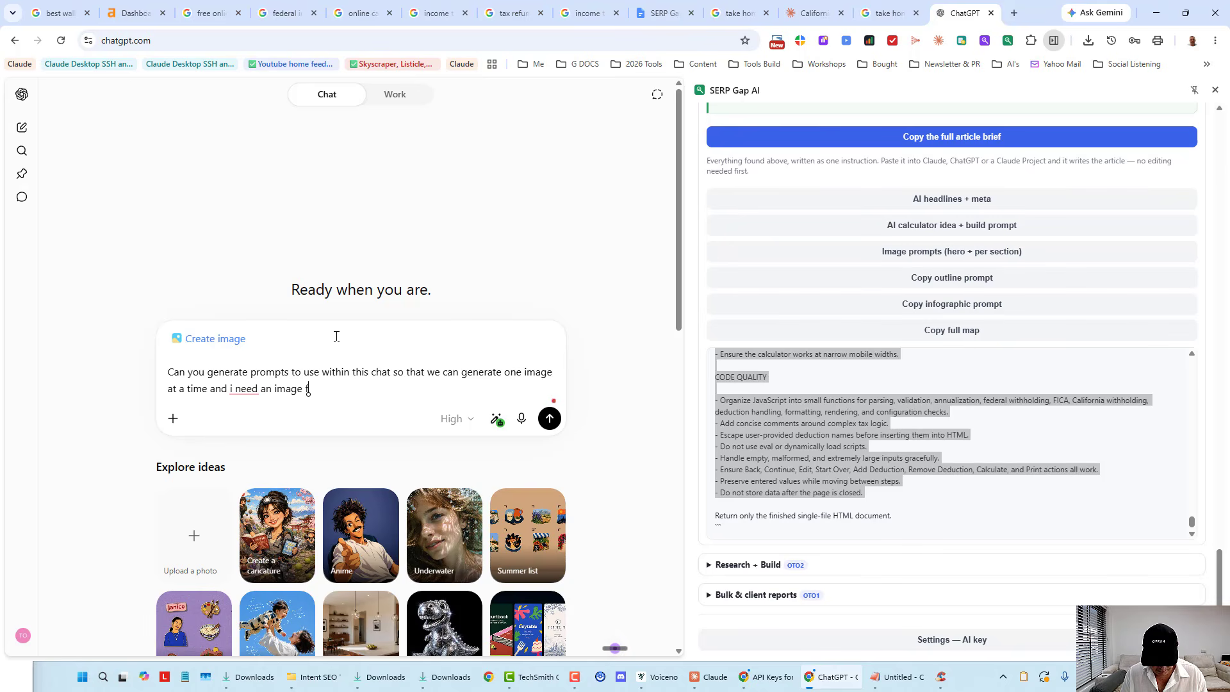
type("or each se")
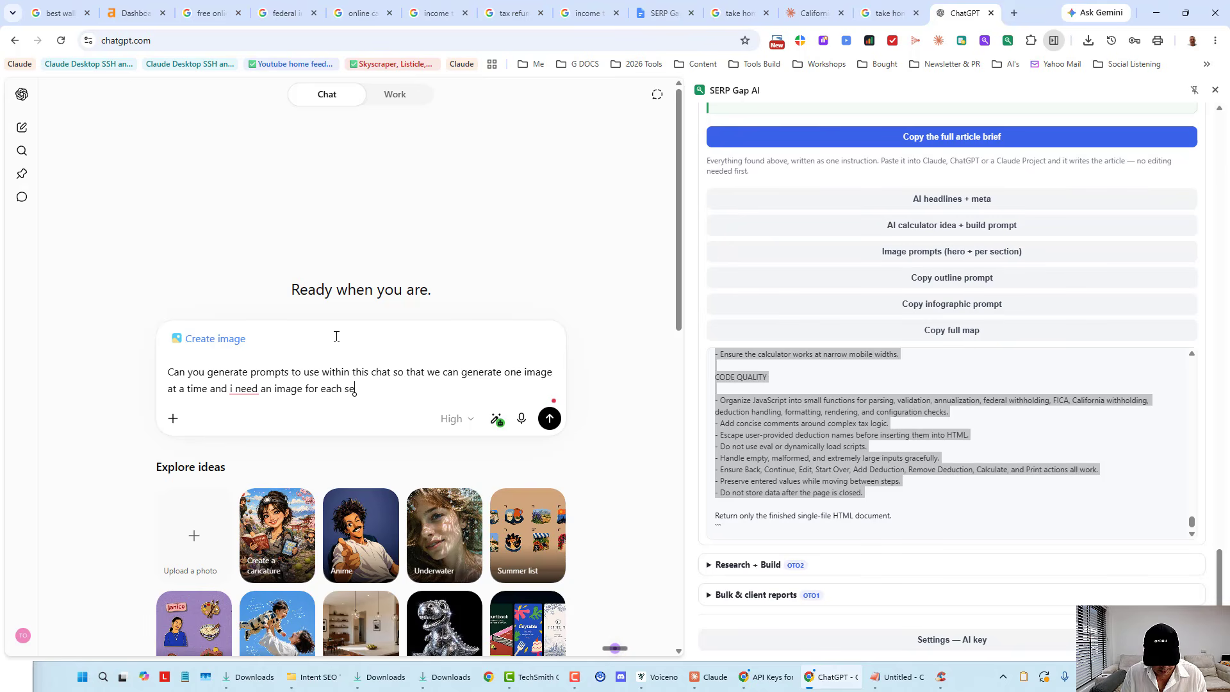
type("ction of th")
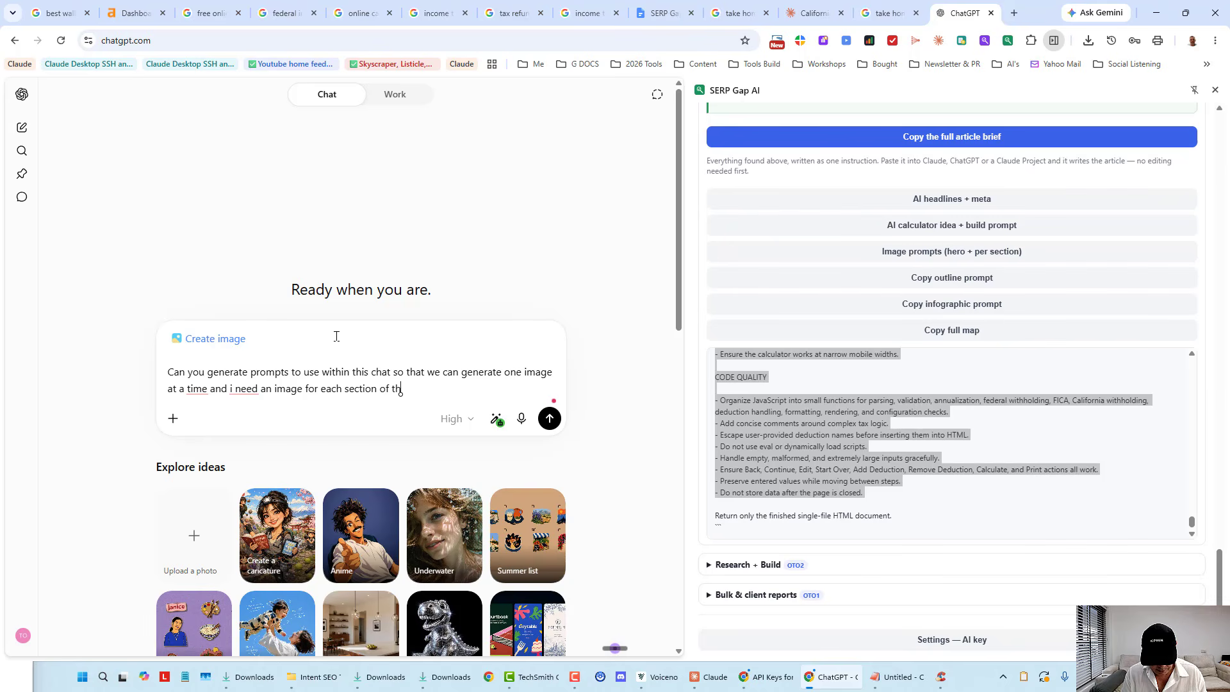
type("e article.")
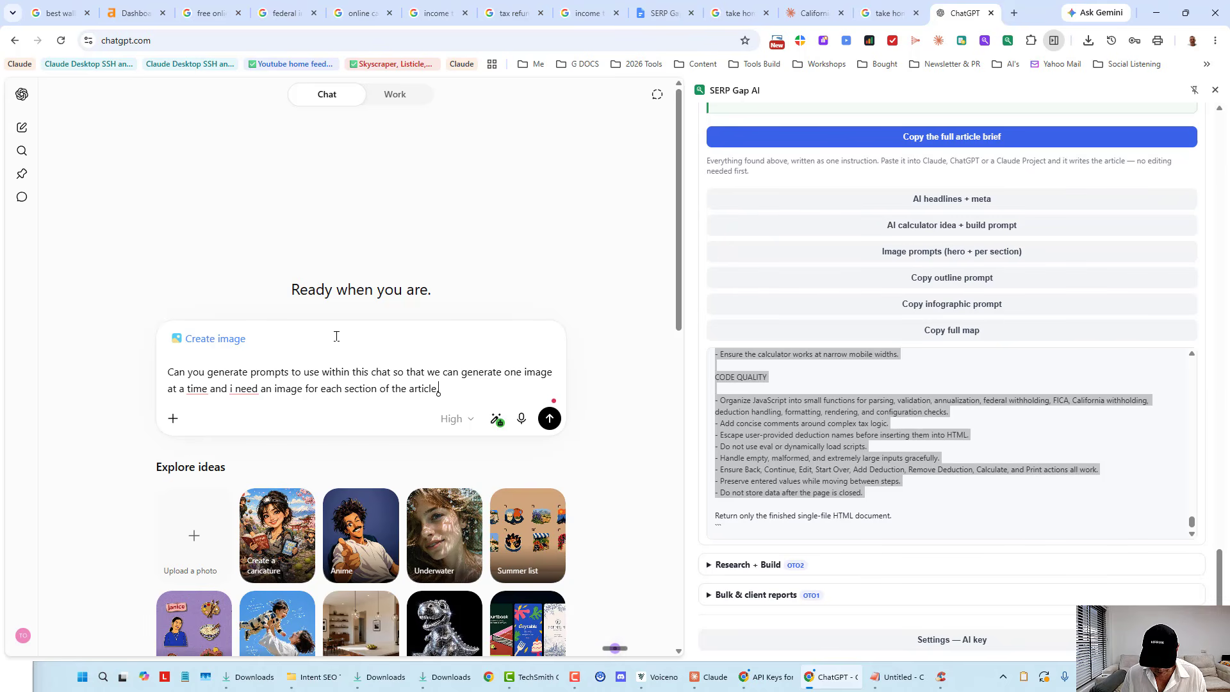
key("shift+Return")
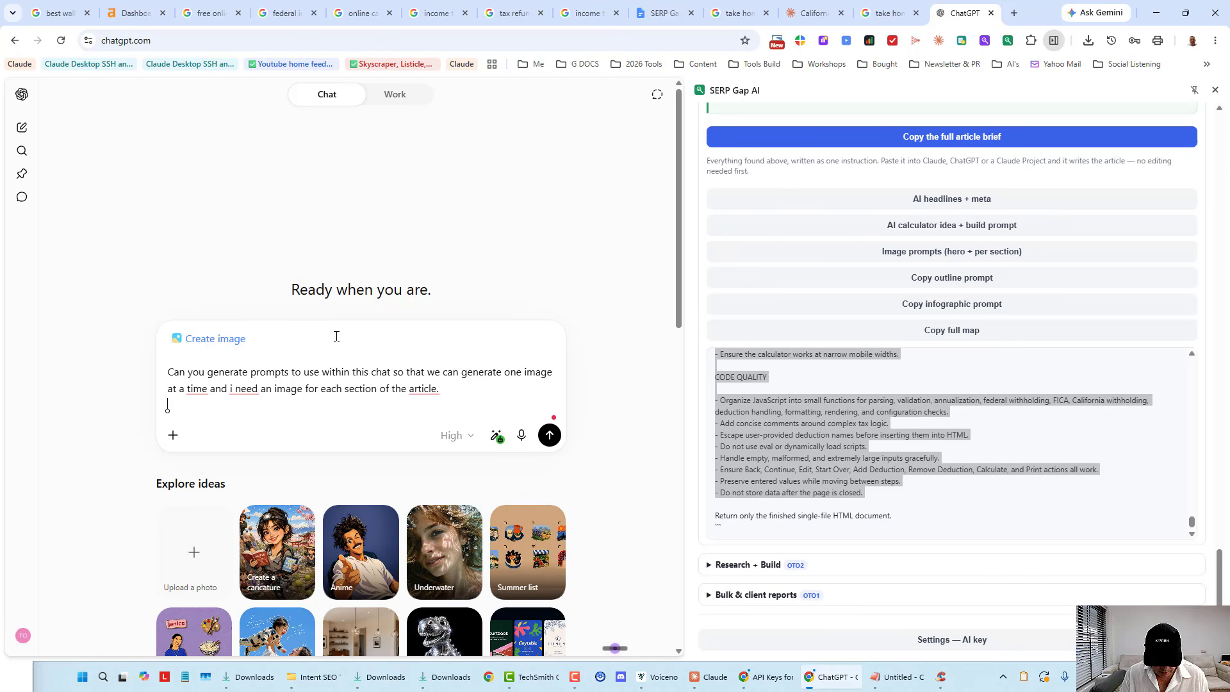
Add the sentence "The image should be part of the content." to the prompt and start a new line below it.
type("The image should")
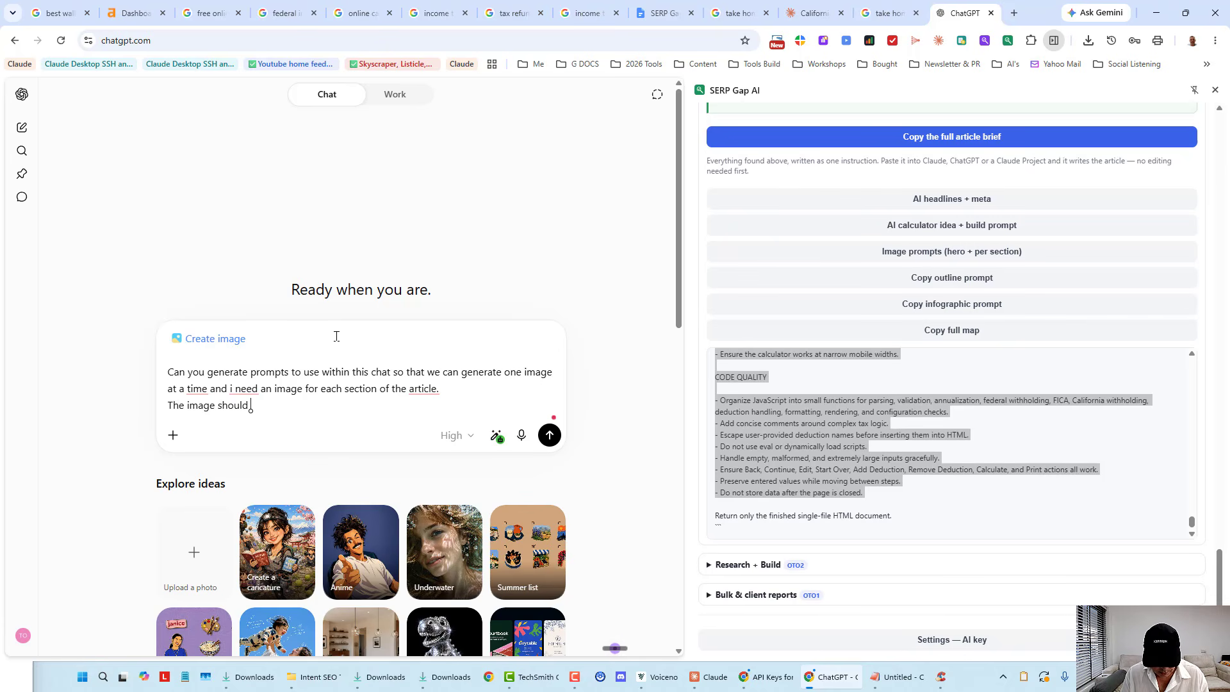
type(" be part of the")
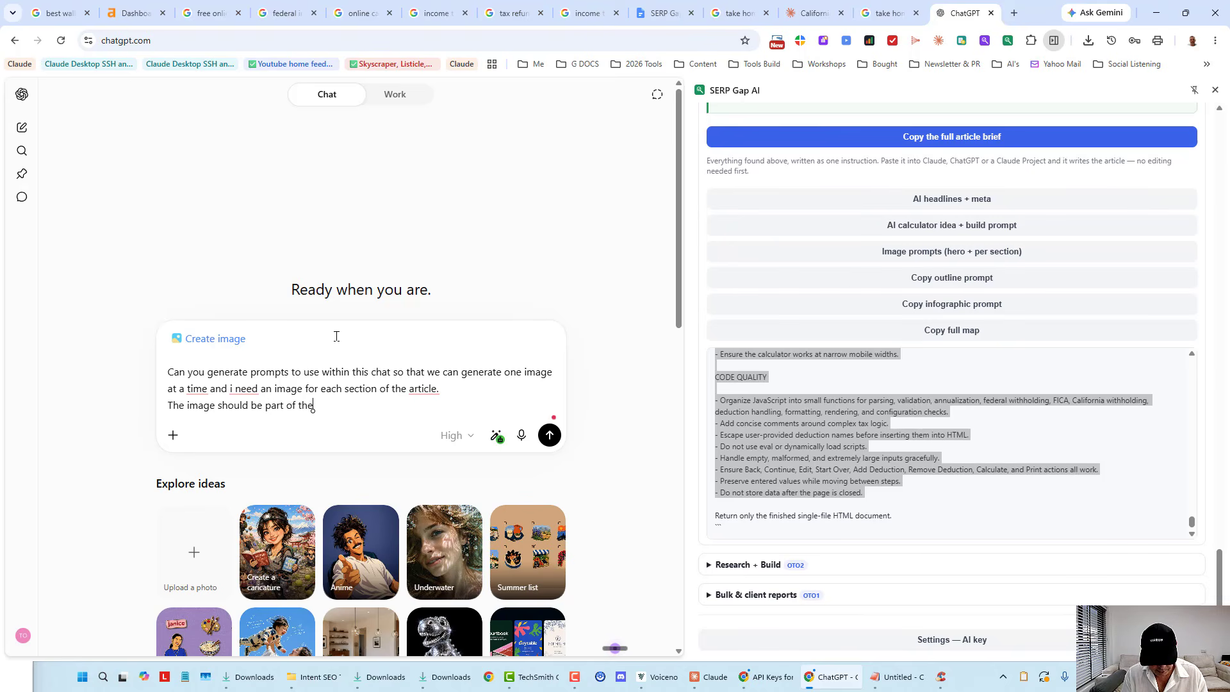
type(" content.")
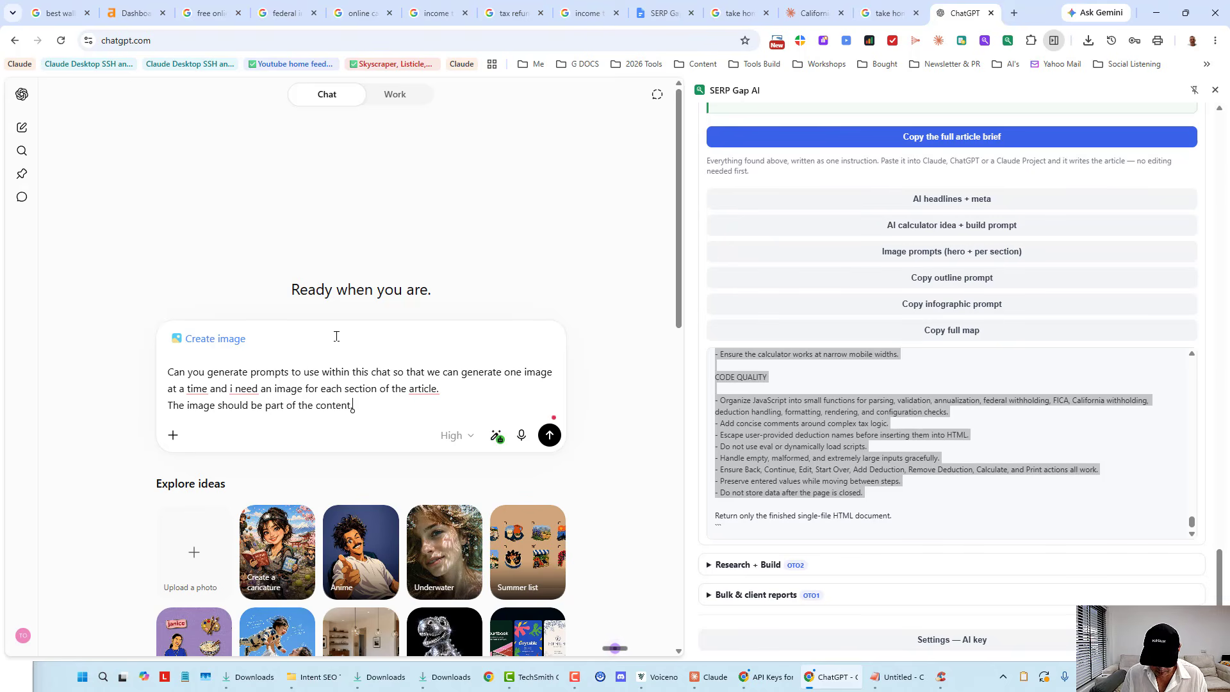
key("shift+Return")
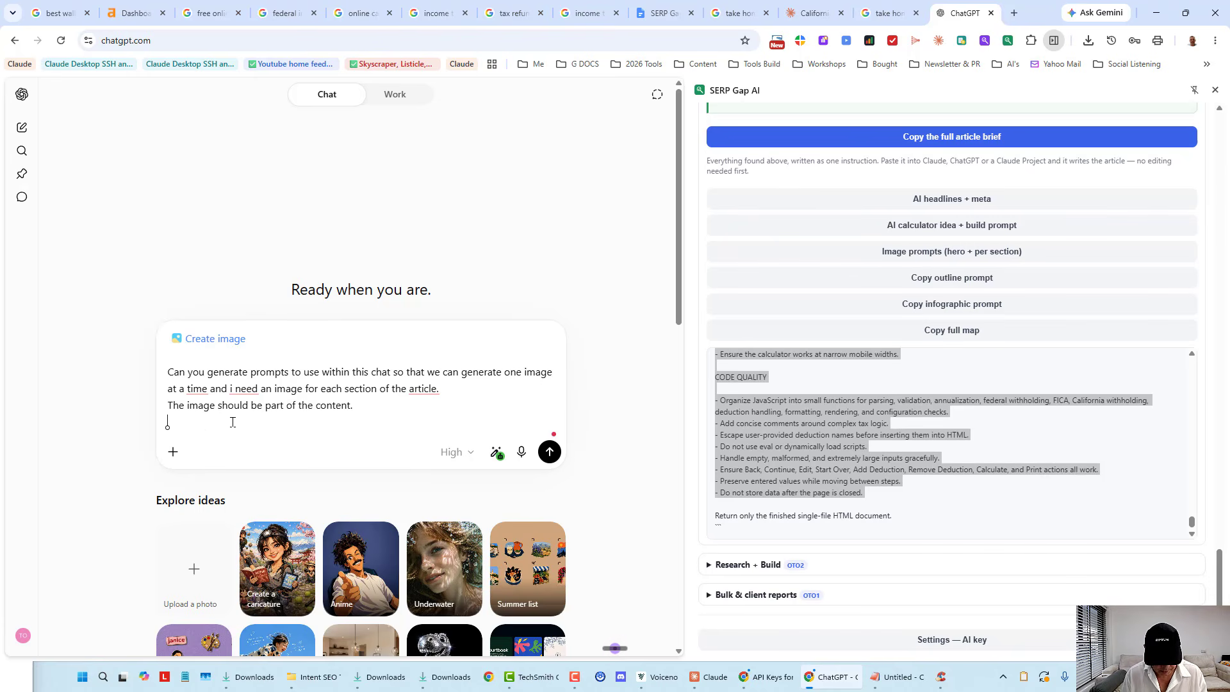
Begin the prompt's next sentence with "Make the image refelct the content so that".
type("Make the")
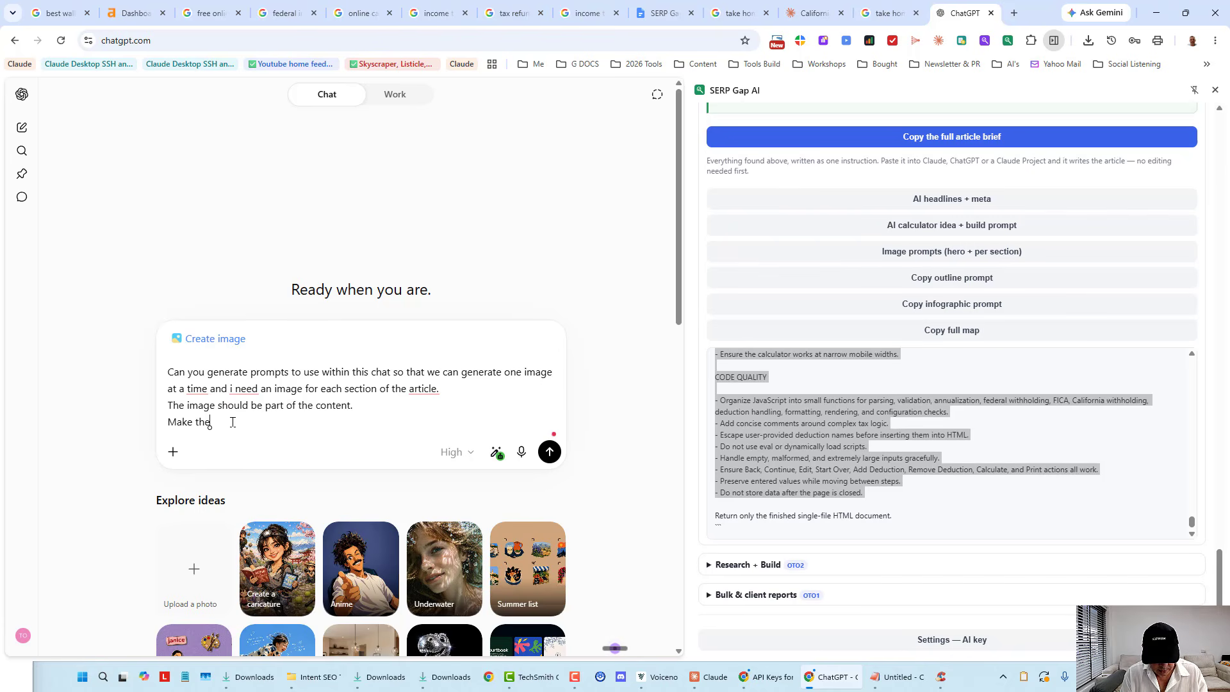
type(" content ")
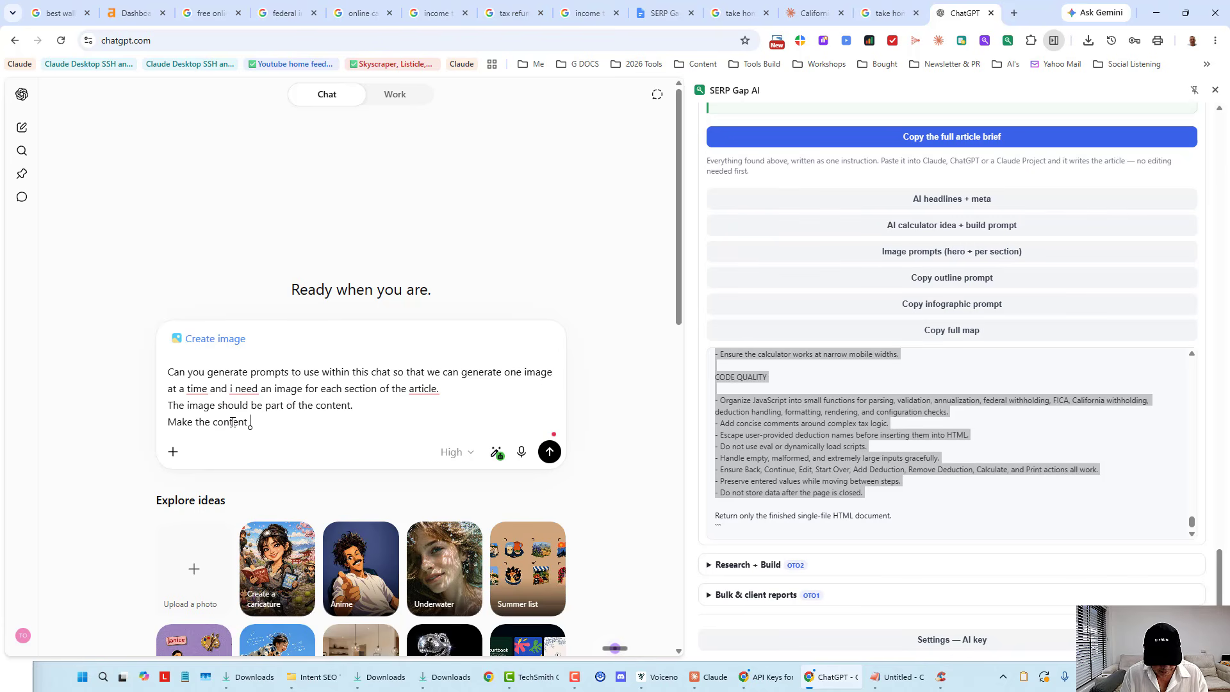
type("irefelct the")
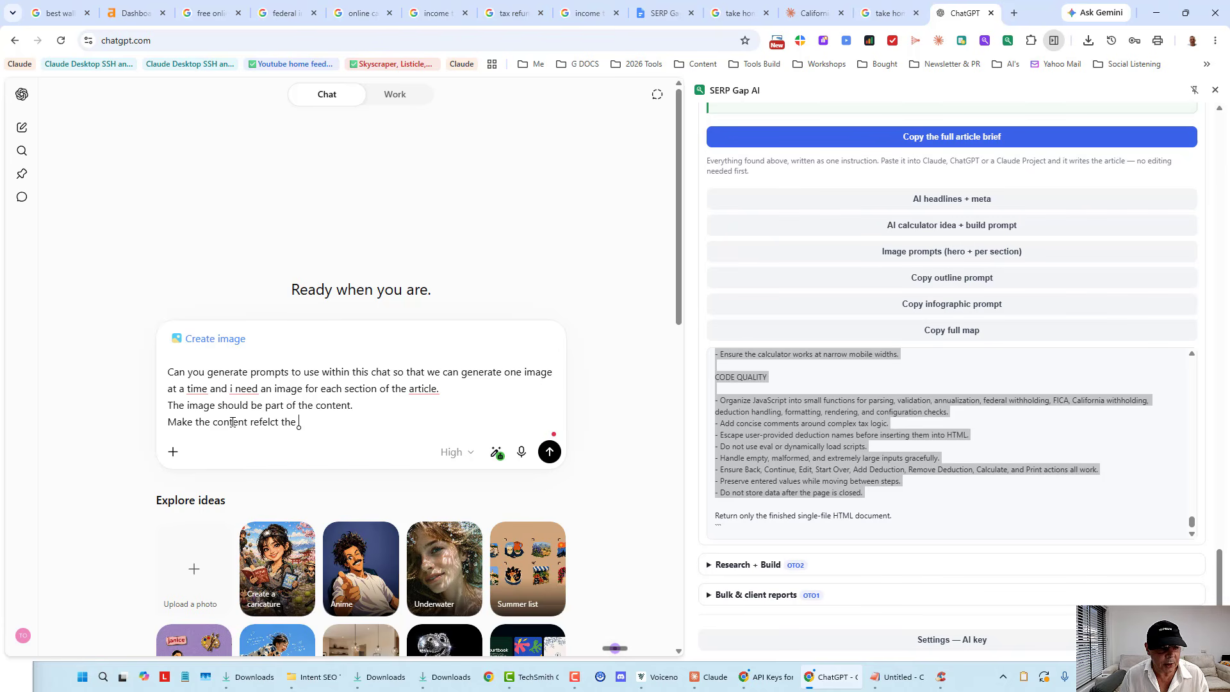
double_click(233, 423)
type("image")
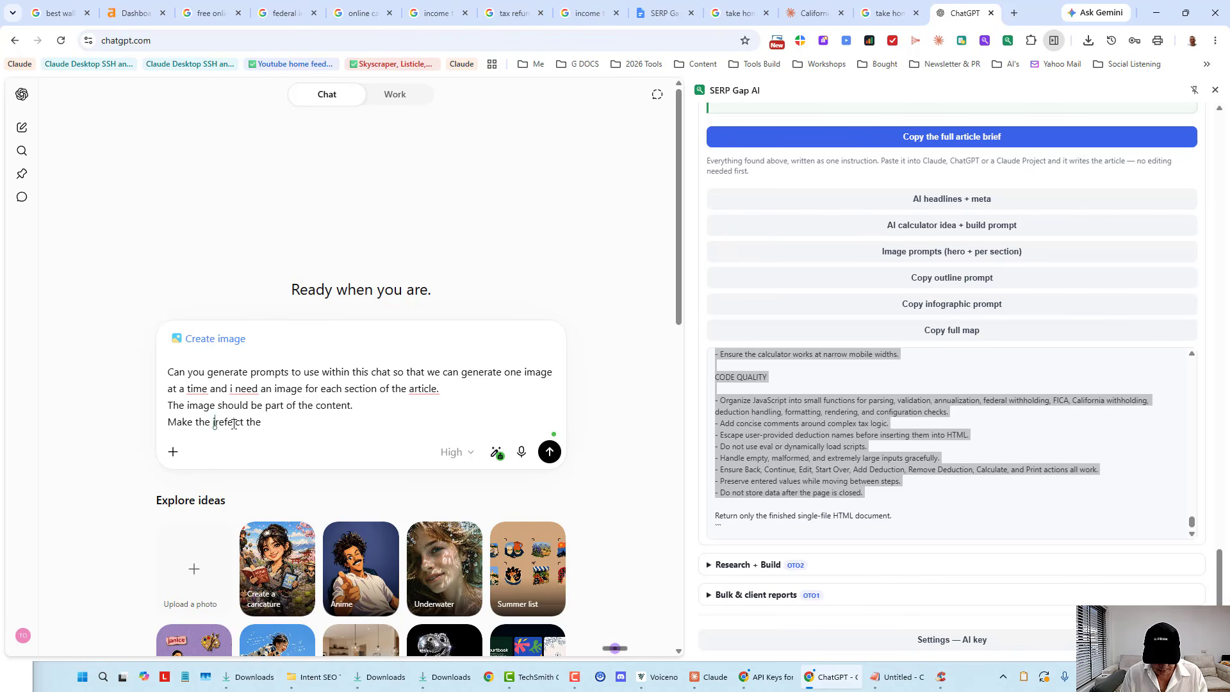
left_click(371, 422)
type("conten")
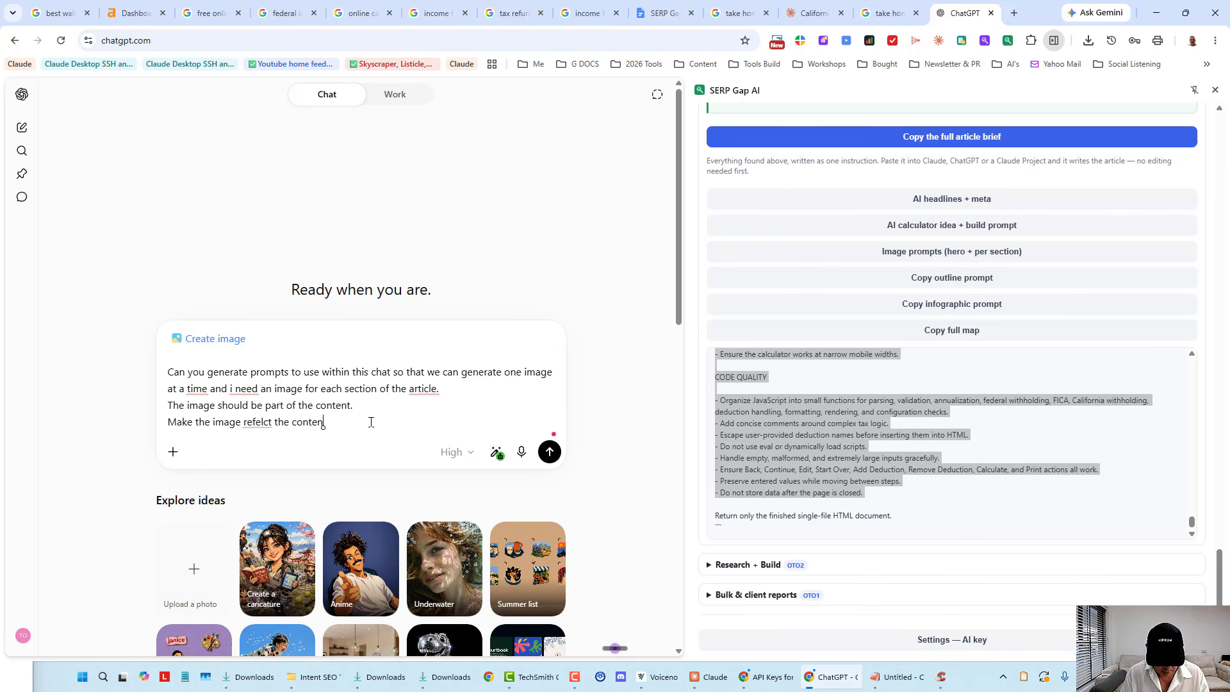
type("t so that")
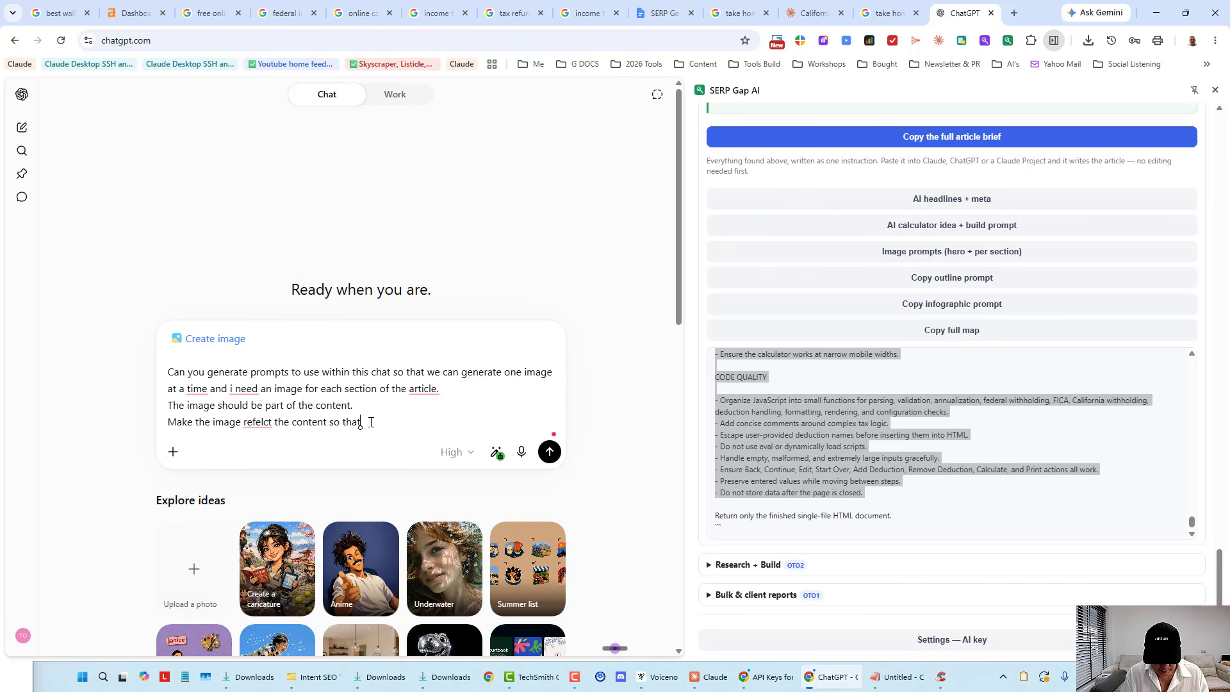
Continue the prompt's sentence with "people who do not like to read long articles".
type(" people who d")
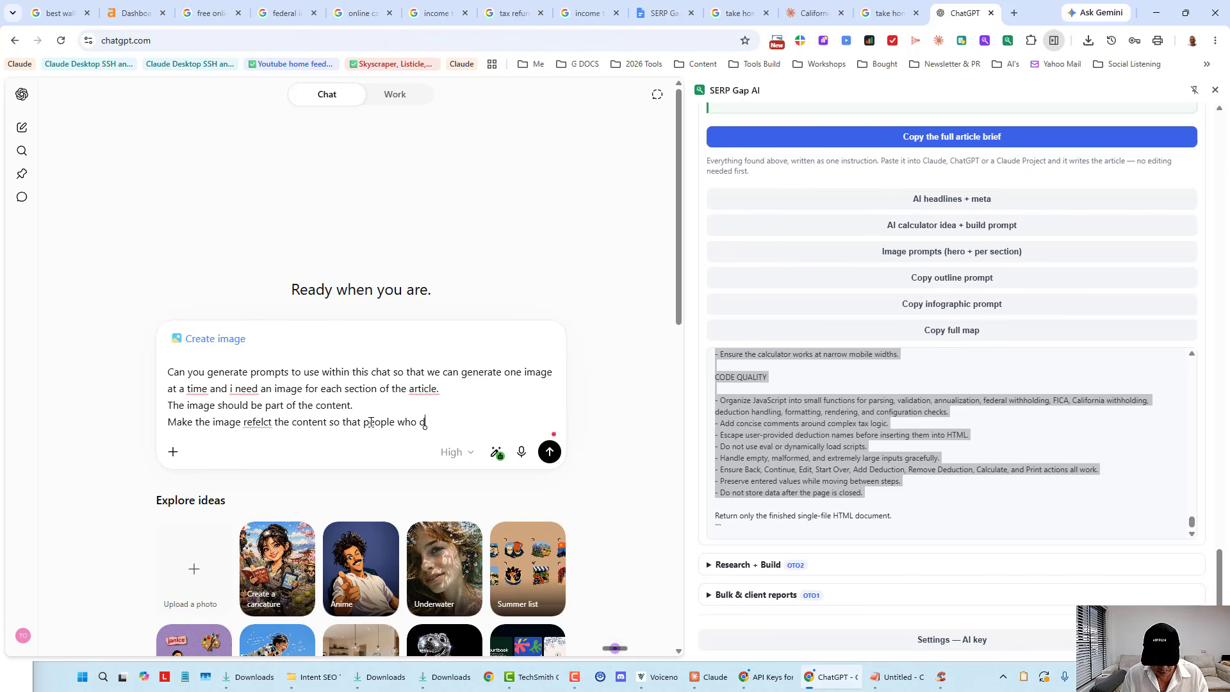
type("o not like to")
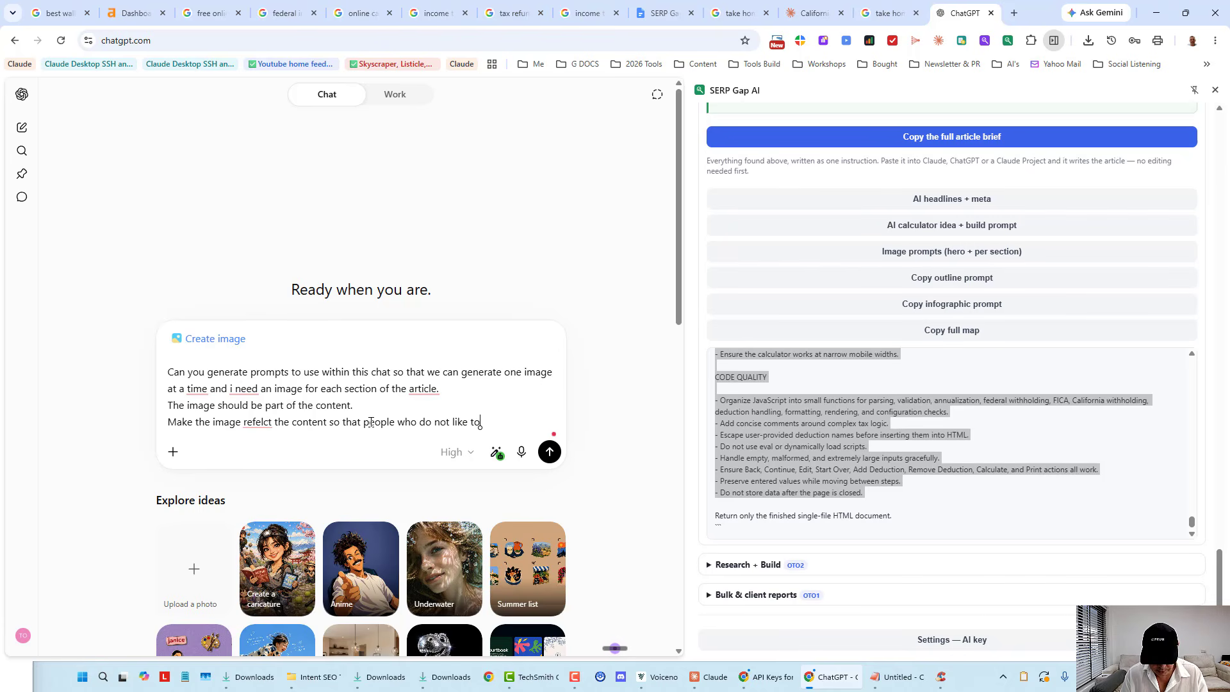
type(" read long")
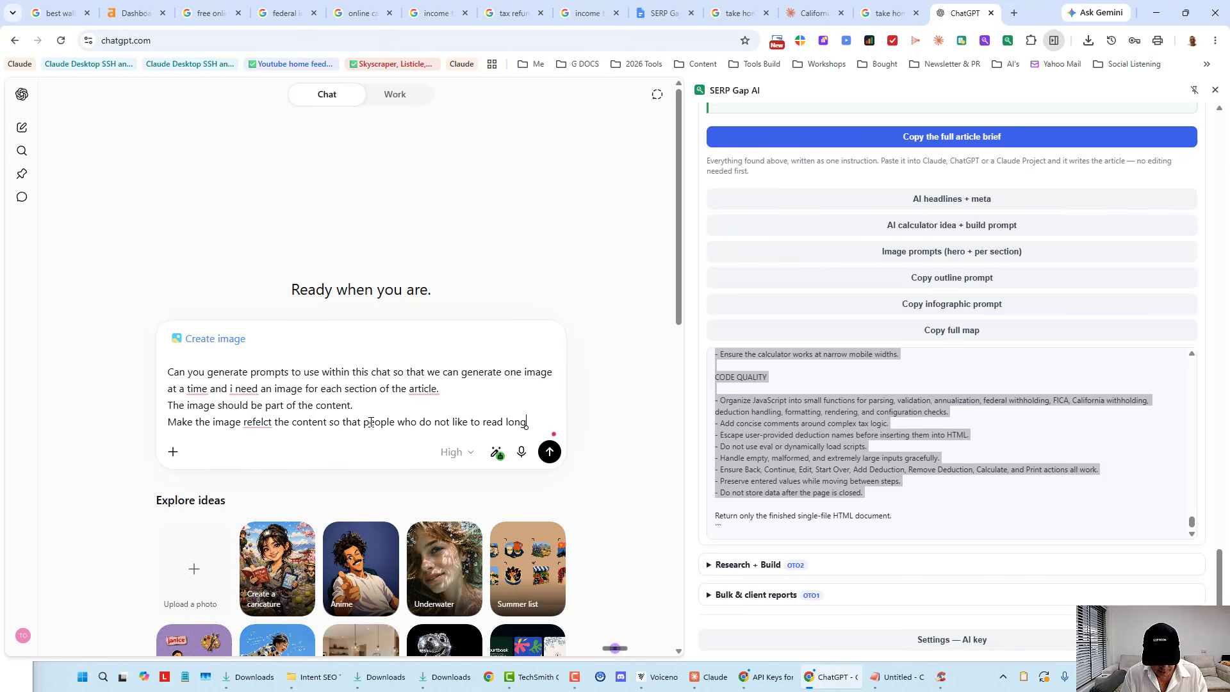
type(" articles ")
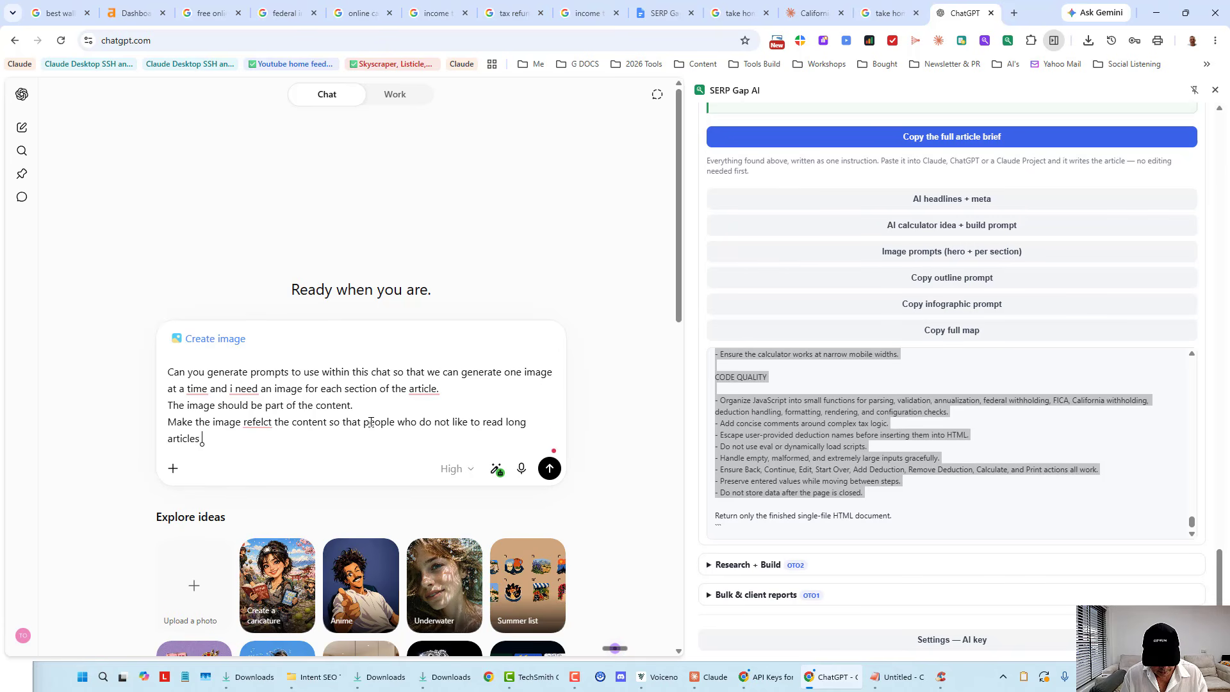
Finish the sentence with "can easily scamn and skim the imnages and absorb the main points about teh article." and add a new line.
type("can easil")
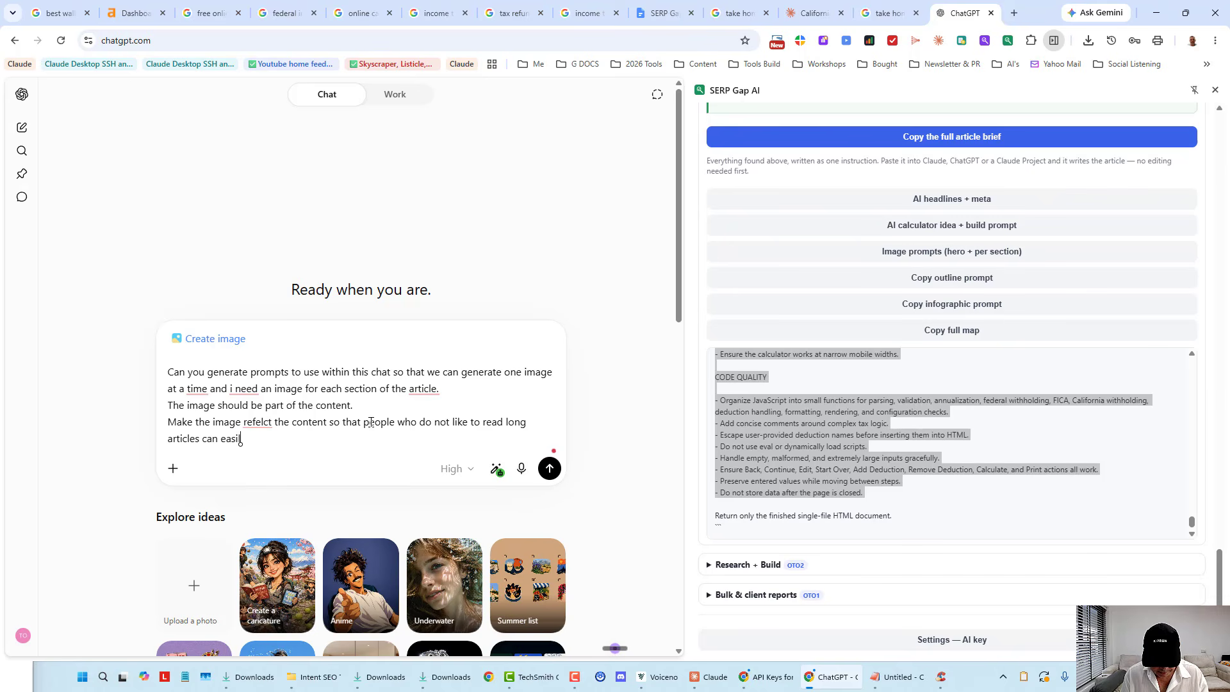
type("y soamn and skim the")
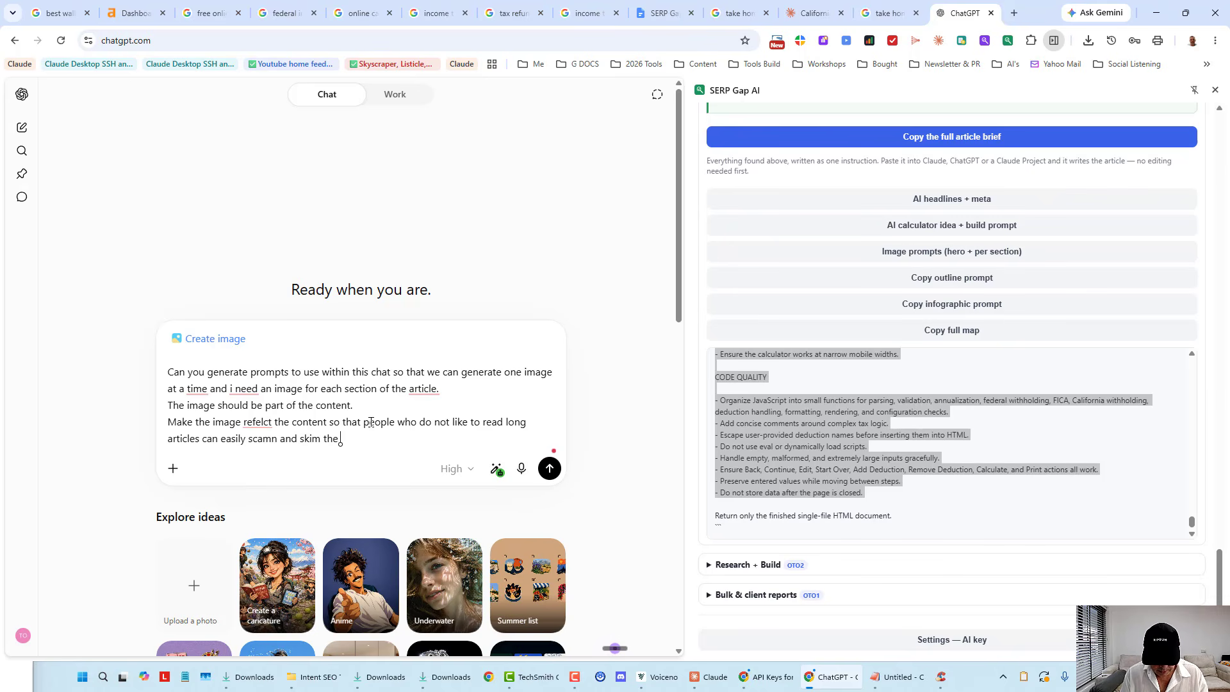
type(" imnages and ab")
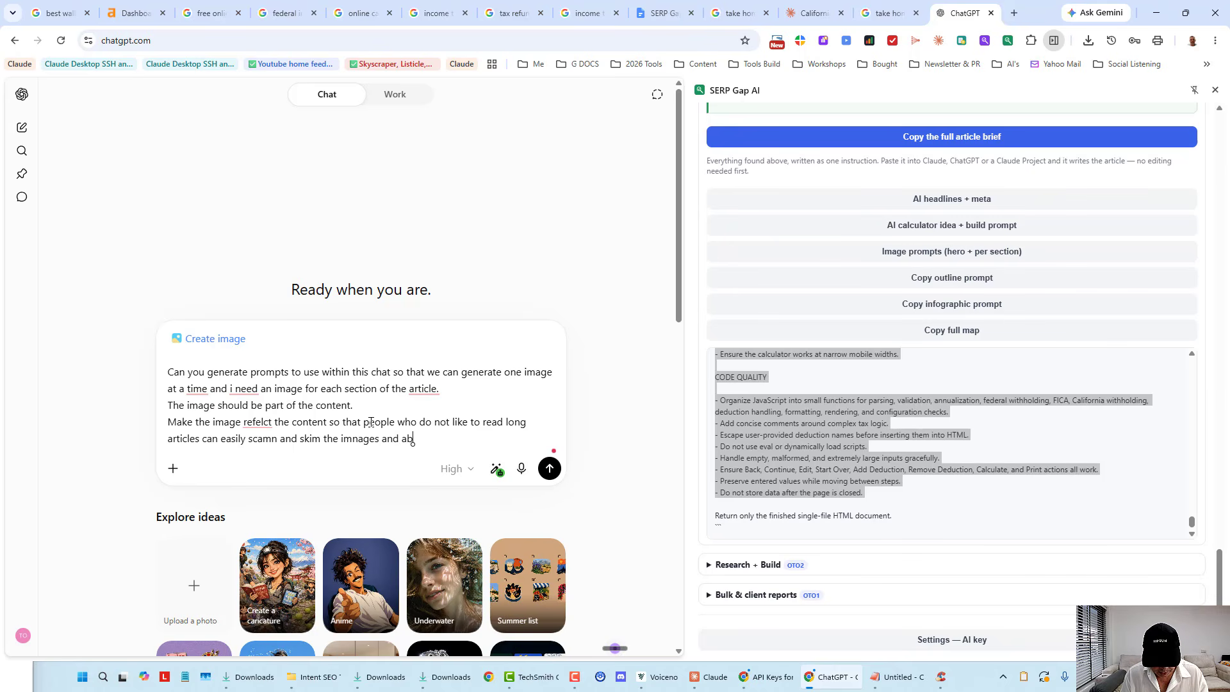
type("sorb the mai")
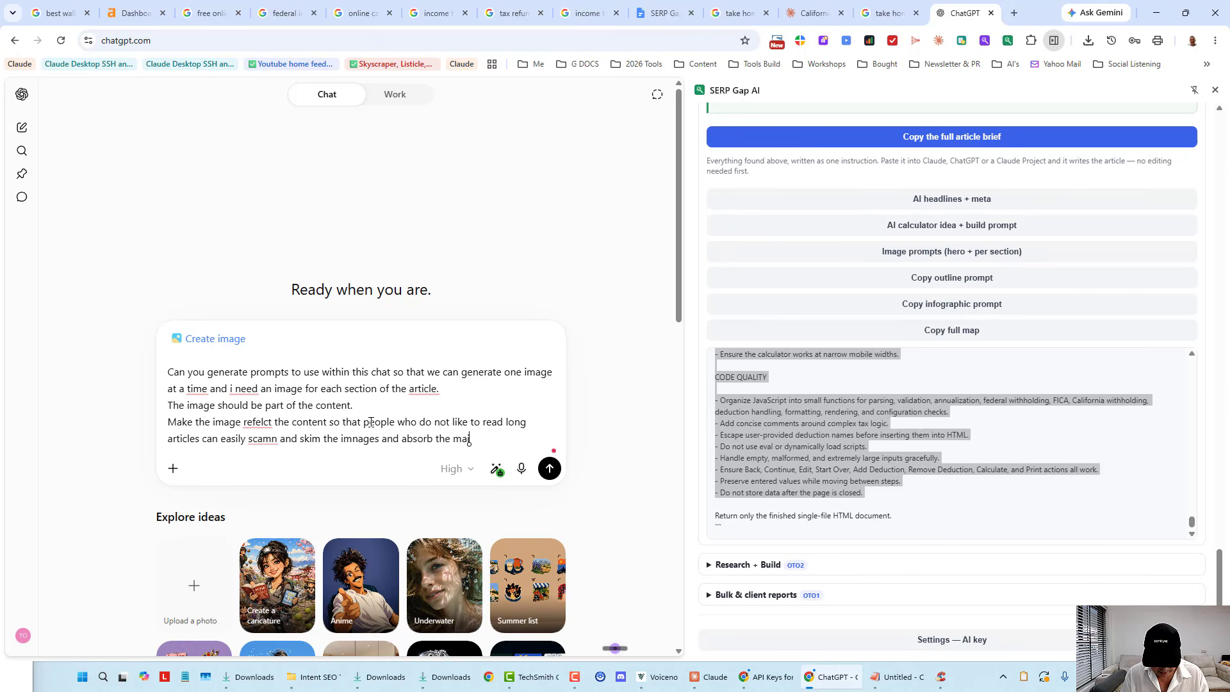
type("n points about teh art")
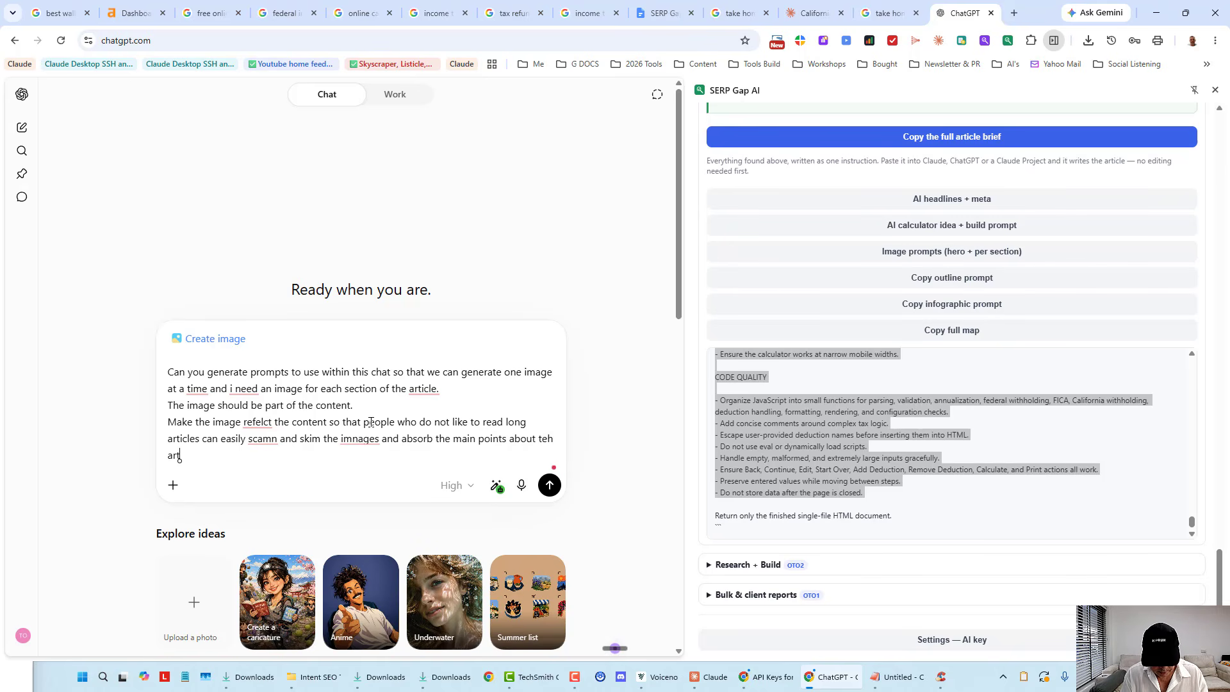
type("icle.")
key("shift+Return")
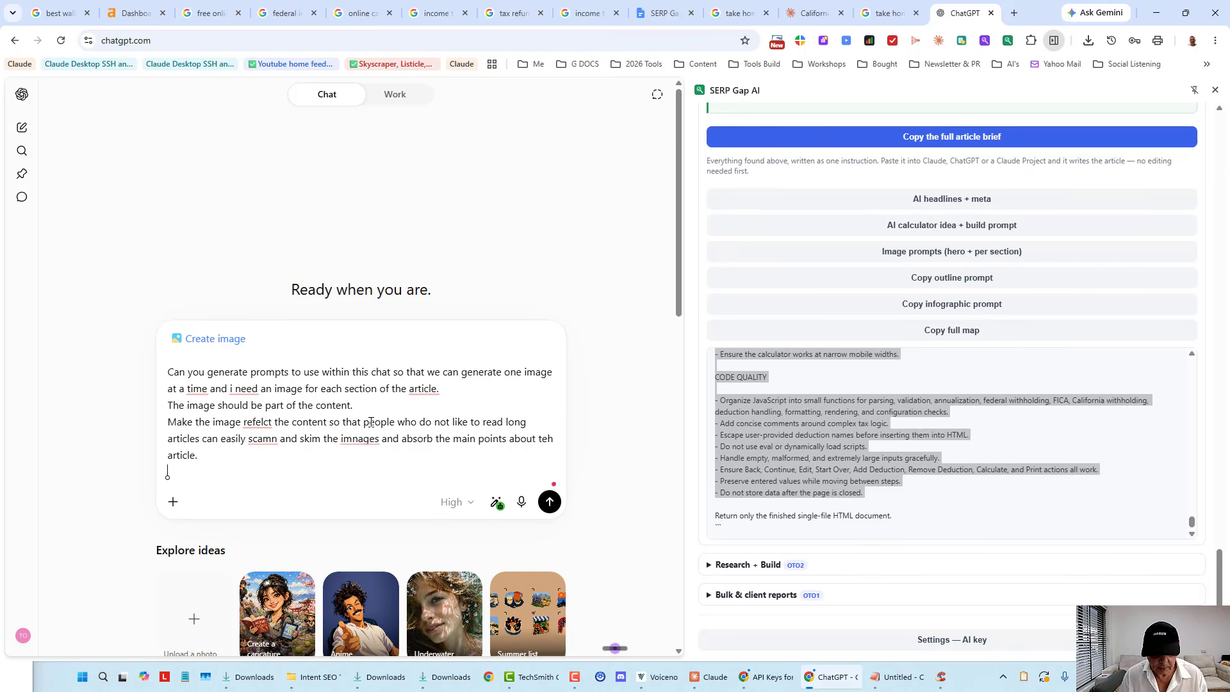
Accept the suggested spelling corrections "images", "scan" and "reflect" in the prompt's last sentence.
left_click(359, 439)
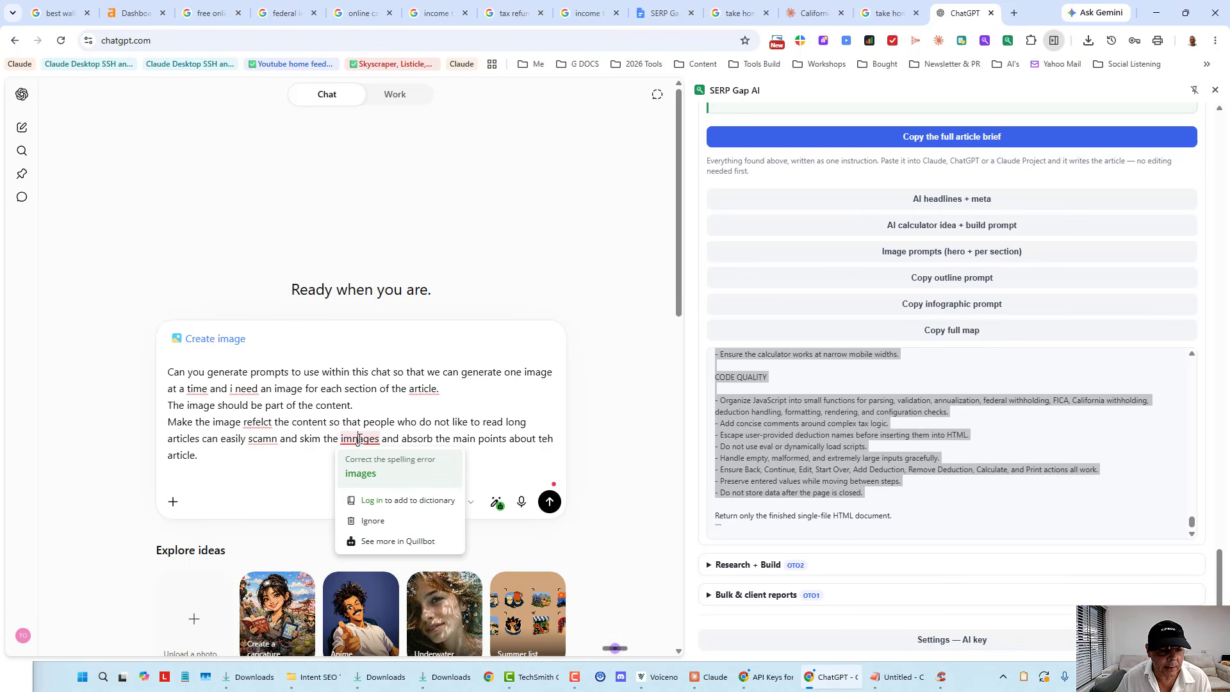
left_click(358, 473)
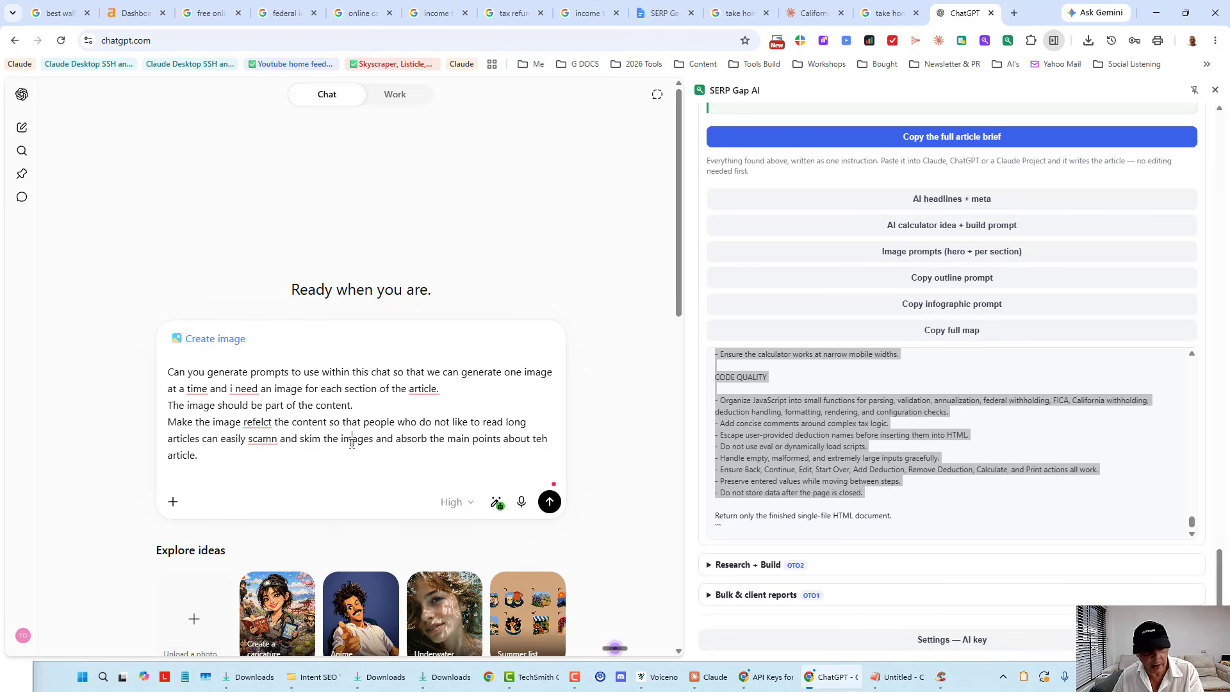
left_click(269, 438)
left_click(273, 467)
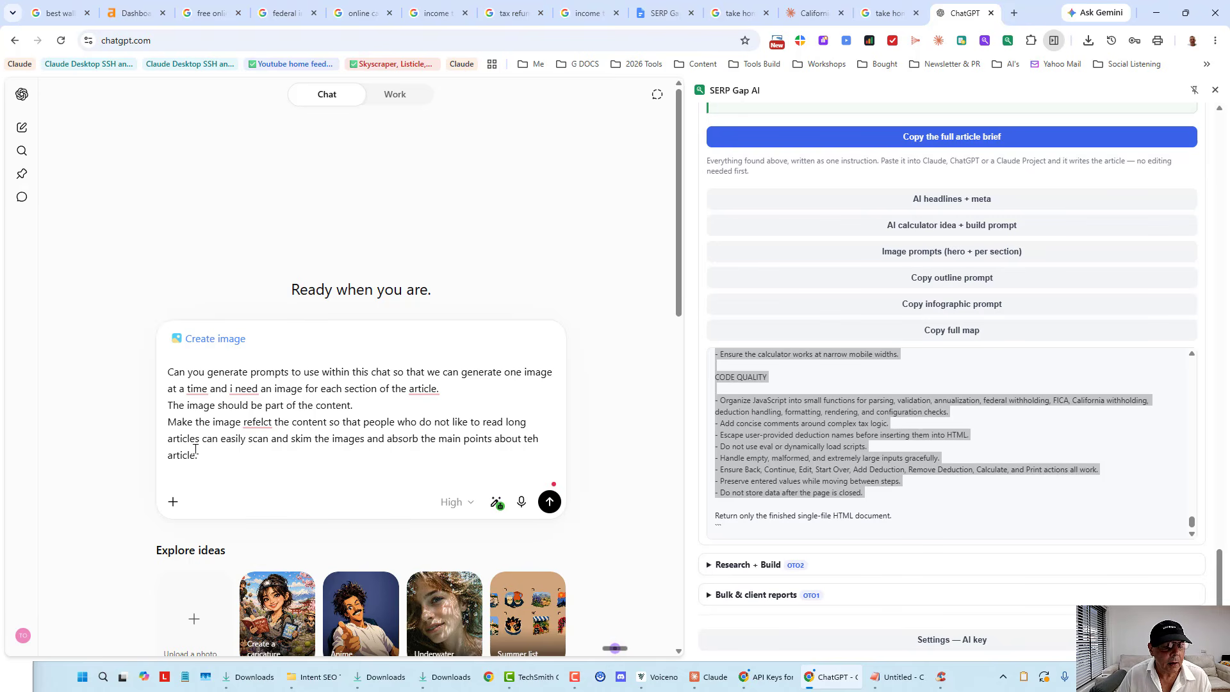
left_click(257, 423)
left_click(265, 456)
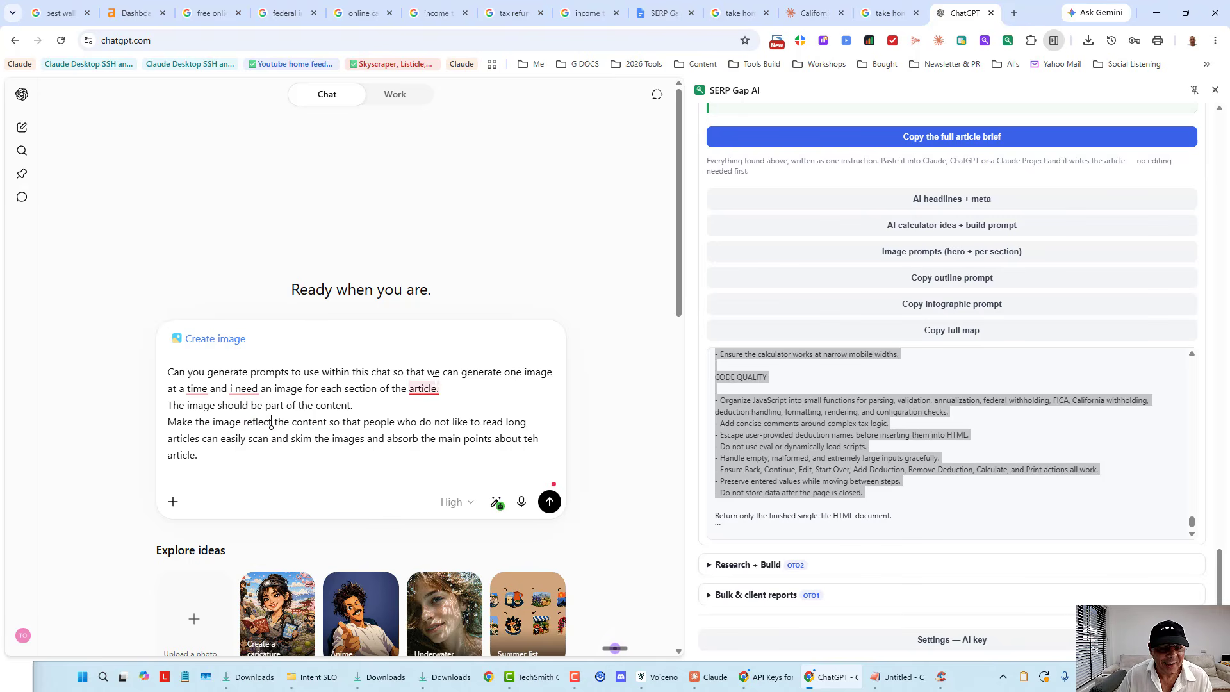
Accept the suggested corrections in the prompt's first sentence, ending it with "article?" and capitalizing "I" in "I need".
left_click(422, 389)
left_click(417, 424)
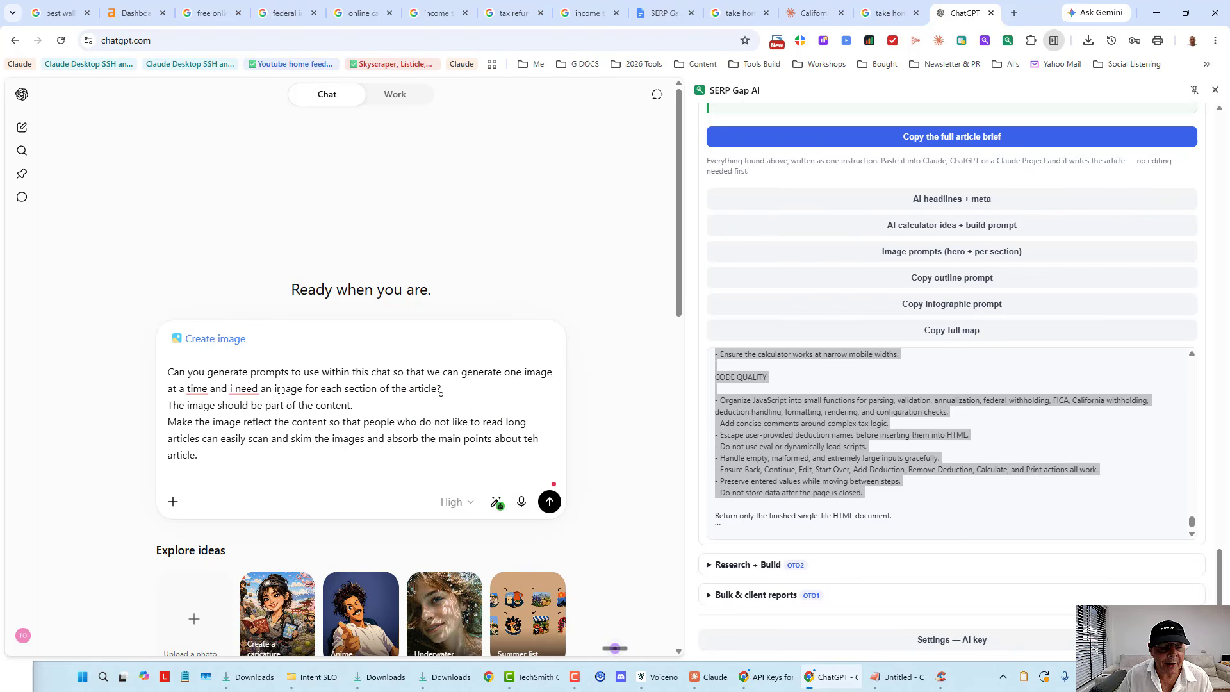
left_click(245, 389)
left_click(248, 425)
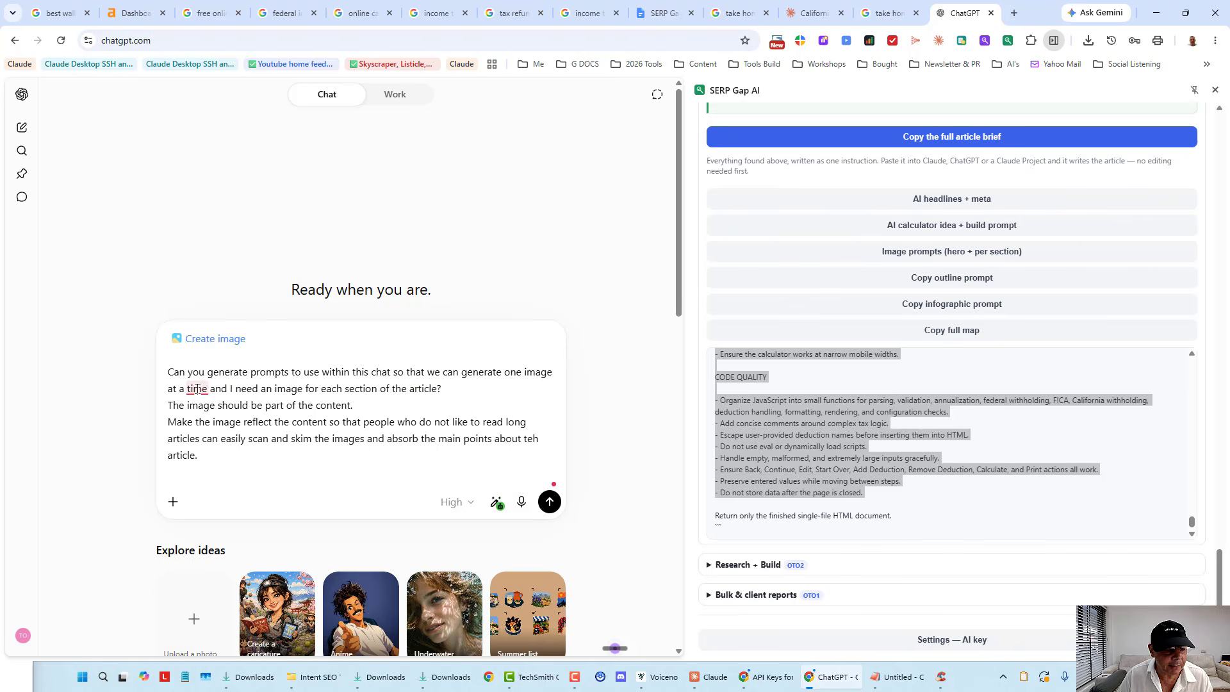
left_click(203, 424)
Add a new line at the end of the prompt reading "here is the article, start with a hero image for the efatured image".
left_click(265, 457)
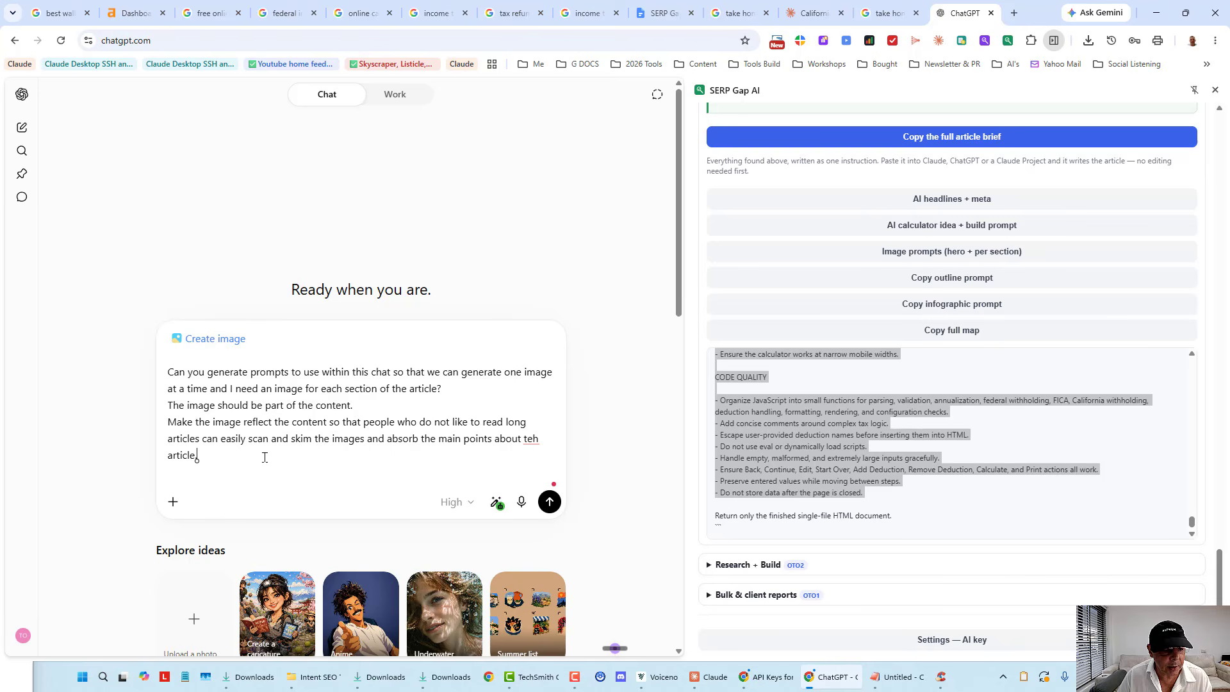
key("shift+Return")
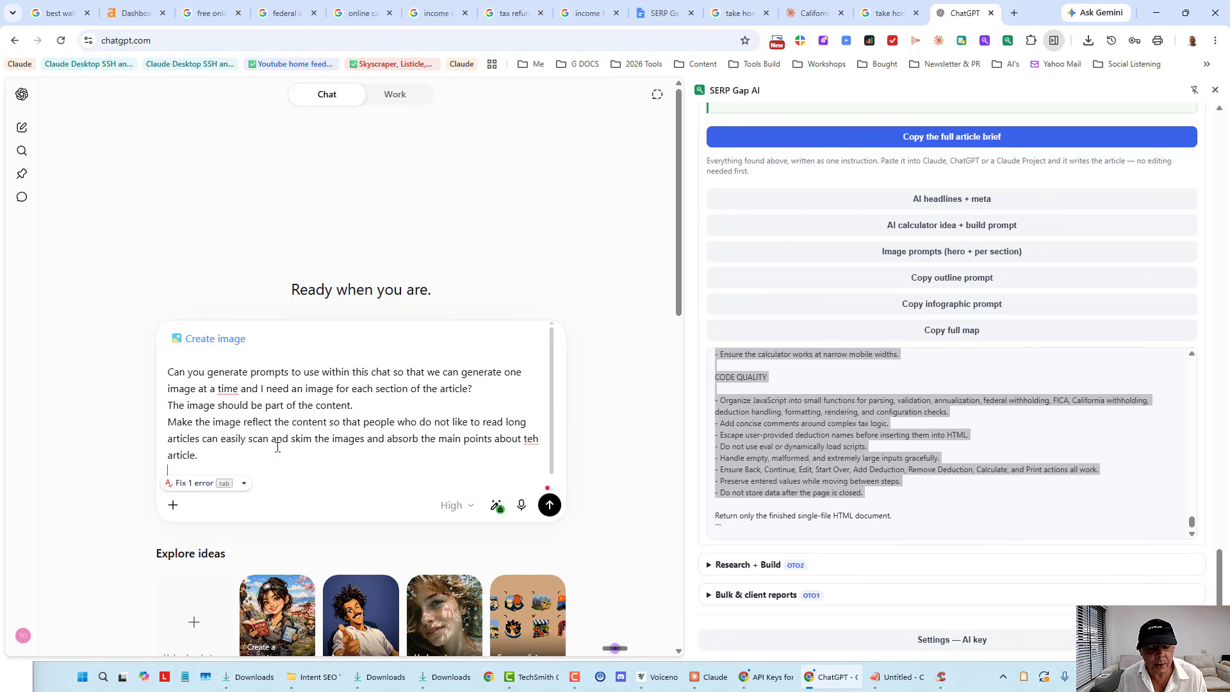
left_click(878, 426)
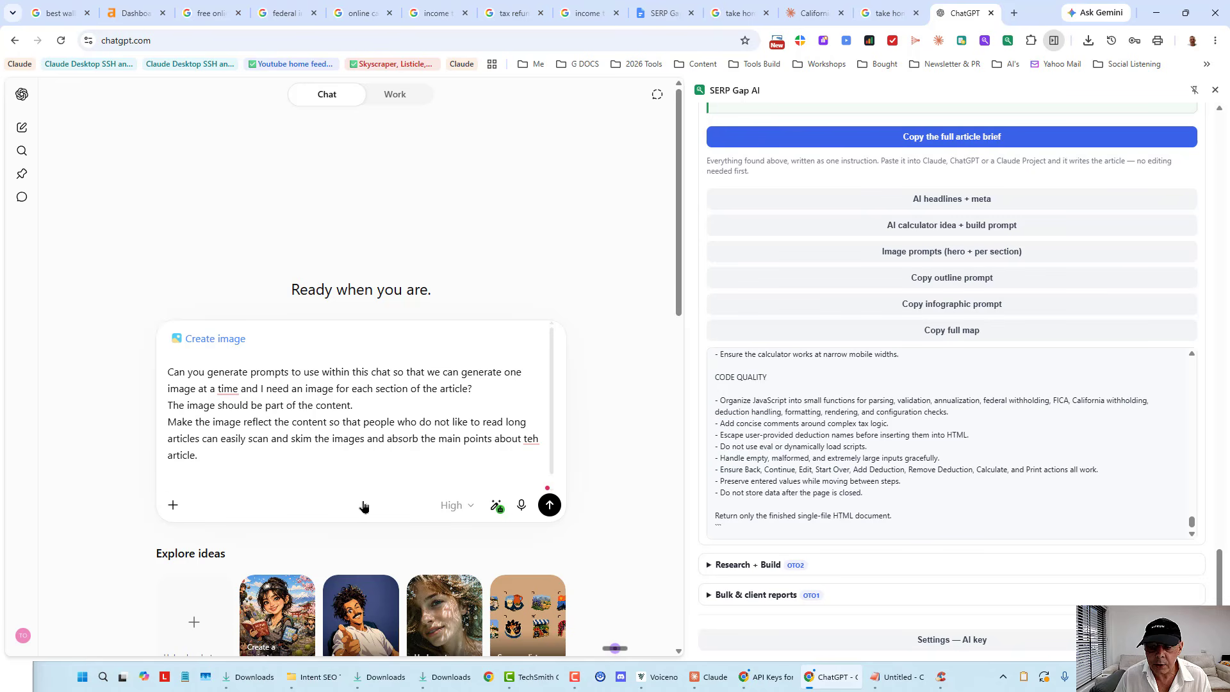
left_click(265, 474)
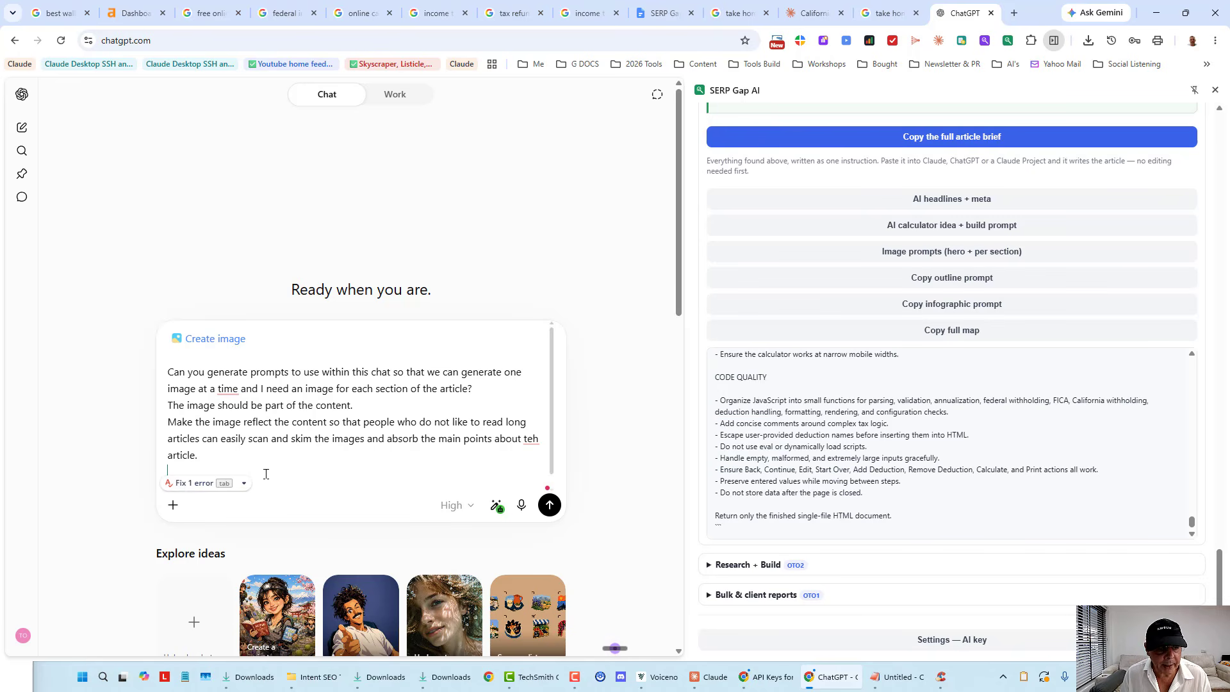
type("here is")
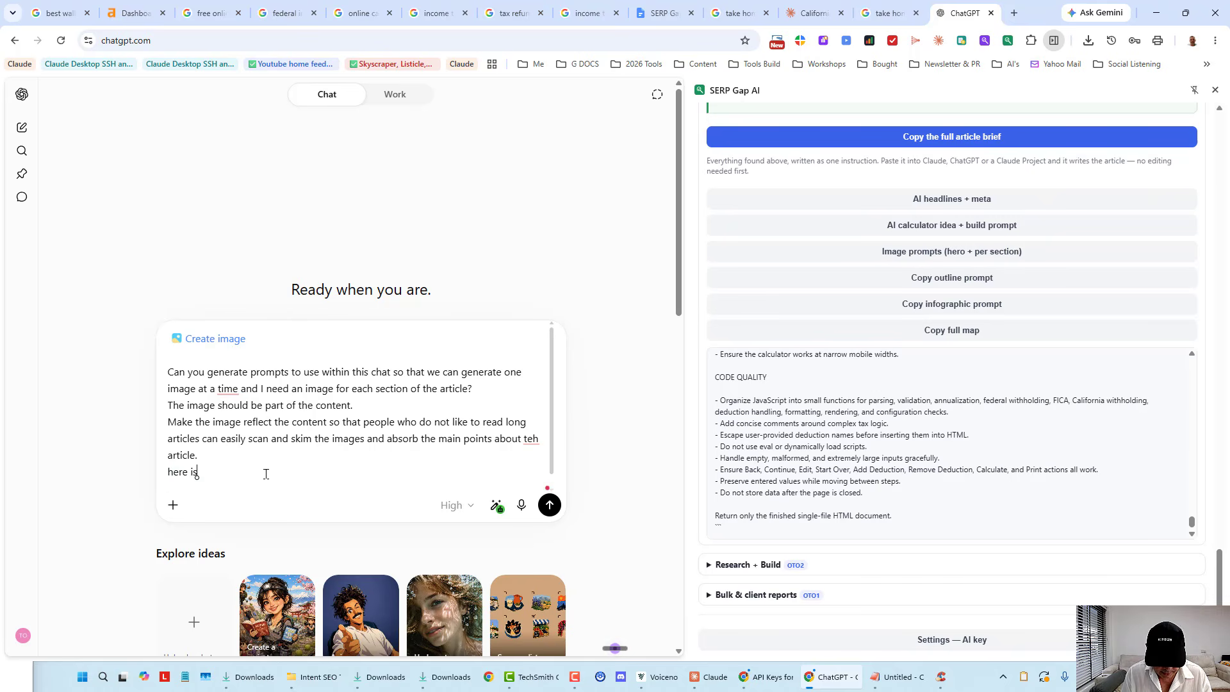
type(" the article")
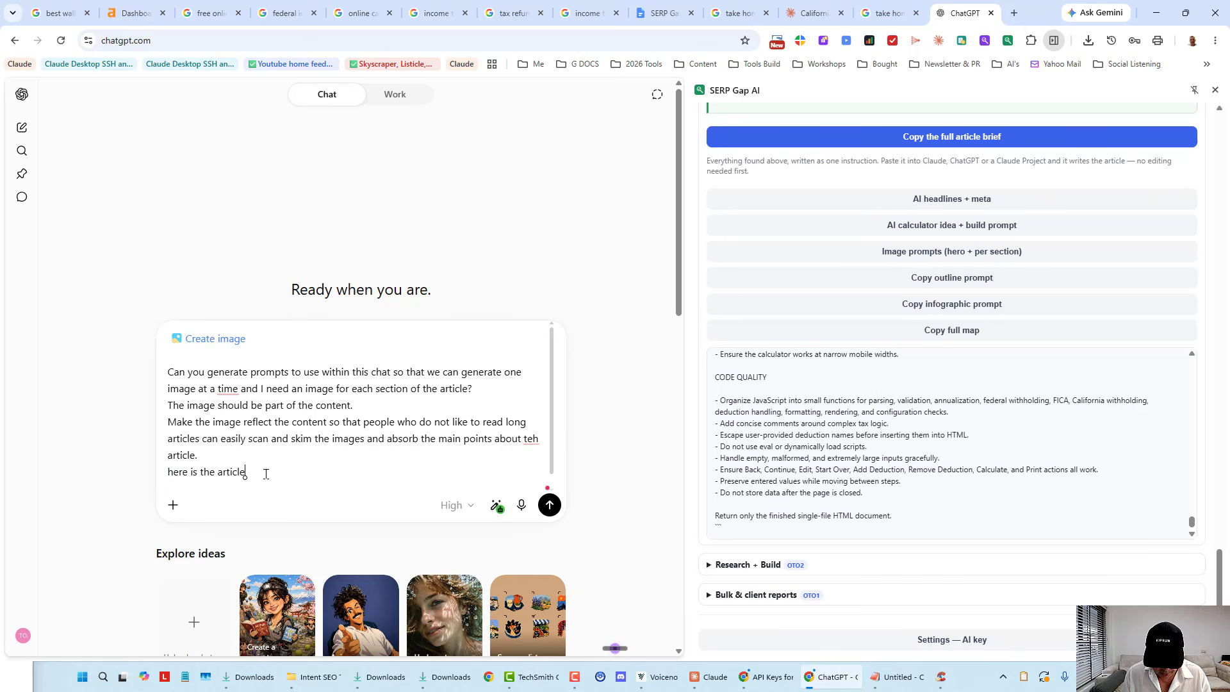
type(", start with a hero image")
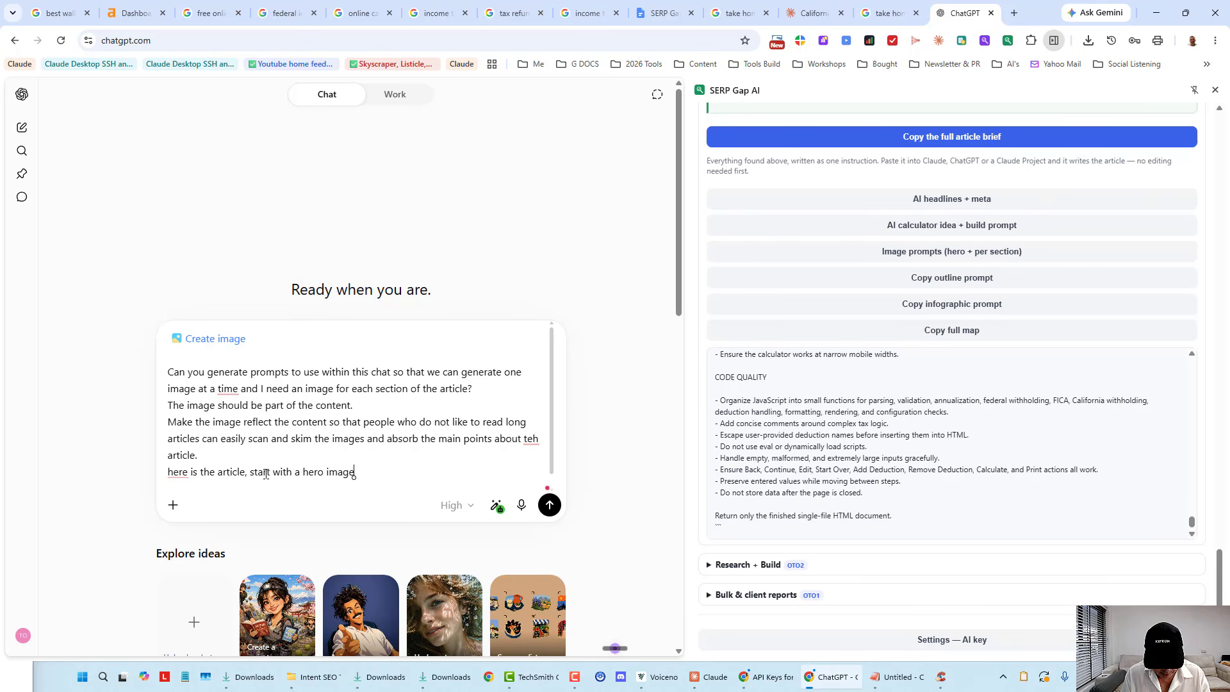
type(" for the ef")
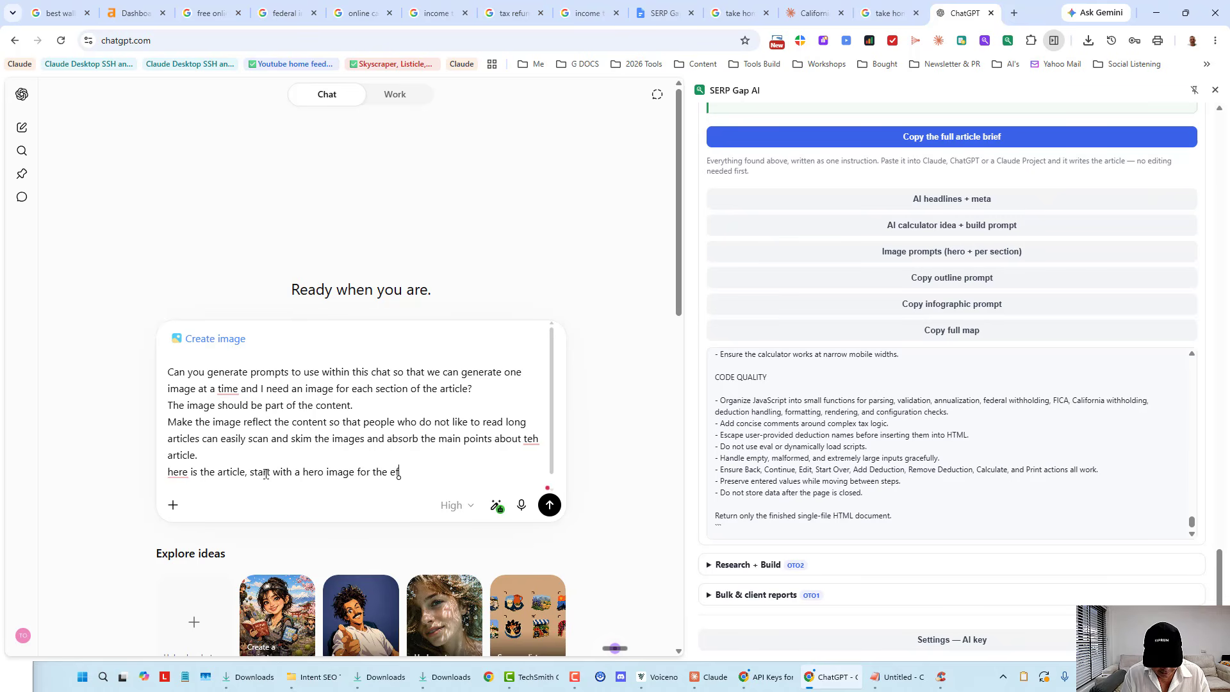
type("atured image")
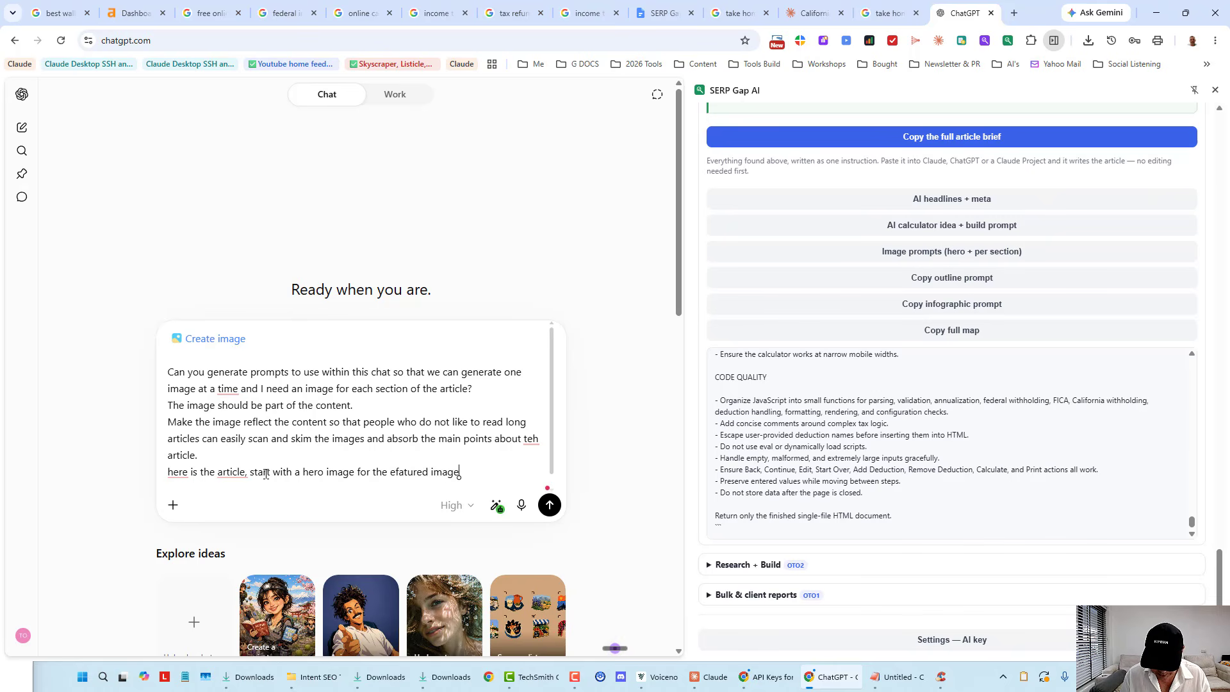
Extend the prompt's last line with ", and then also output the remaining prompts for generating the images we need".
type(", and then")
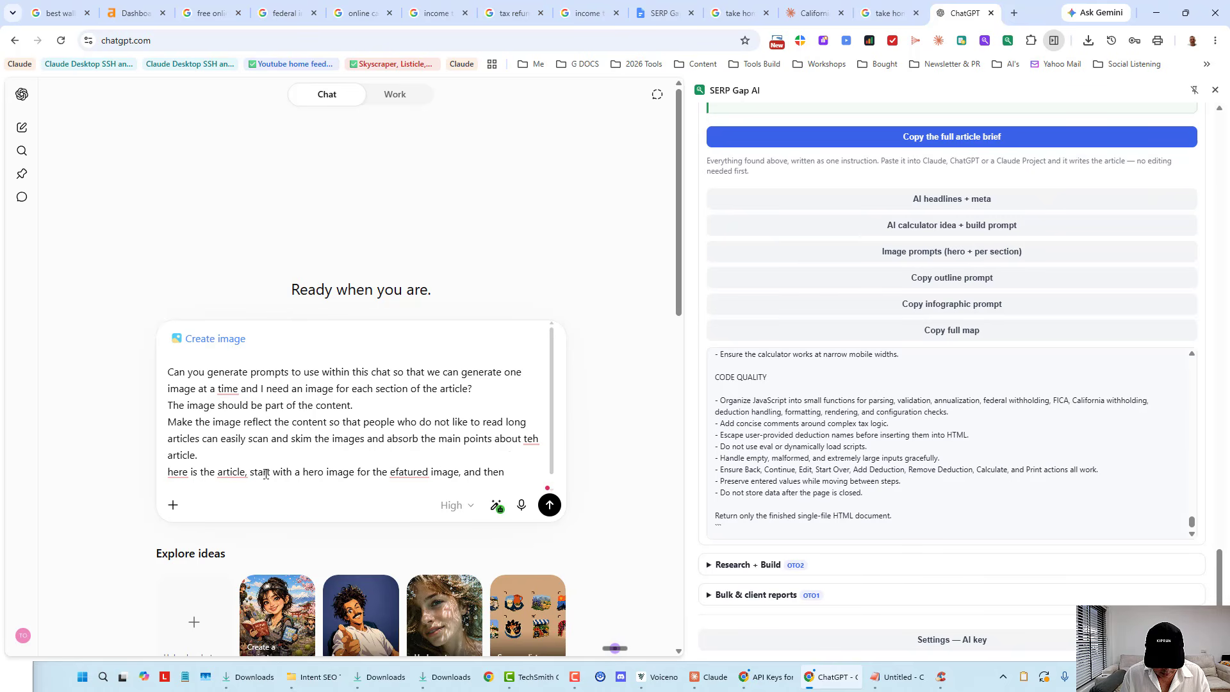
type(" also output the r")
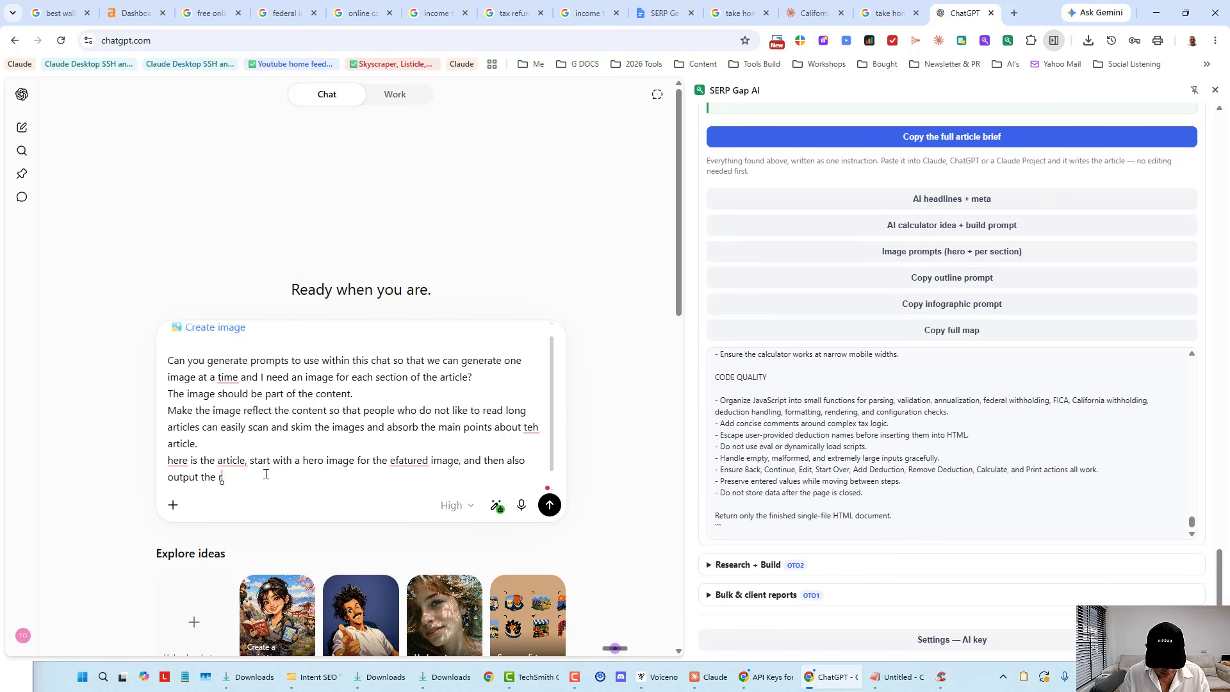
type("emaining pr")
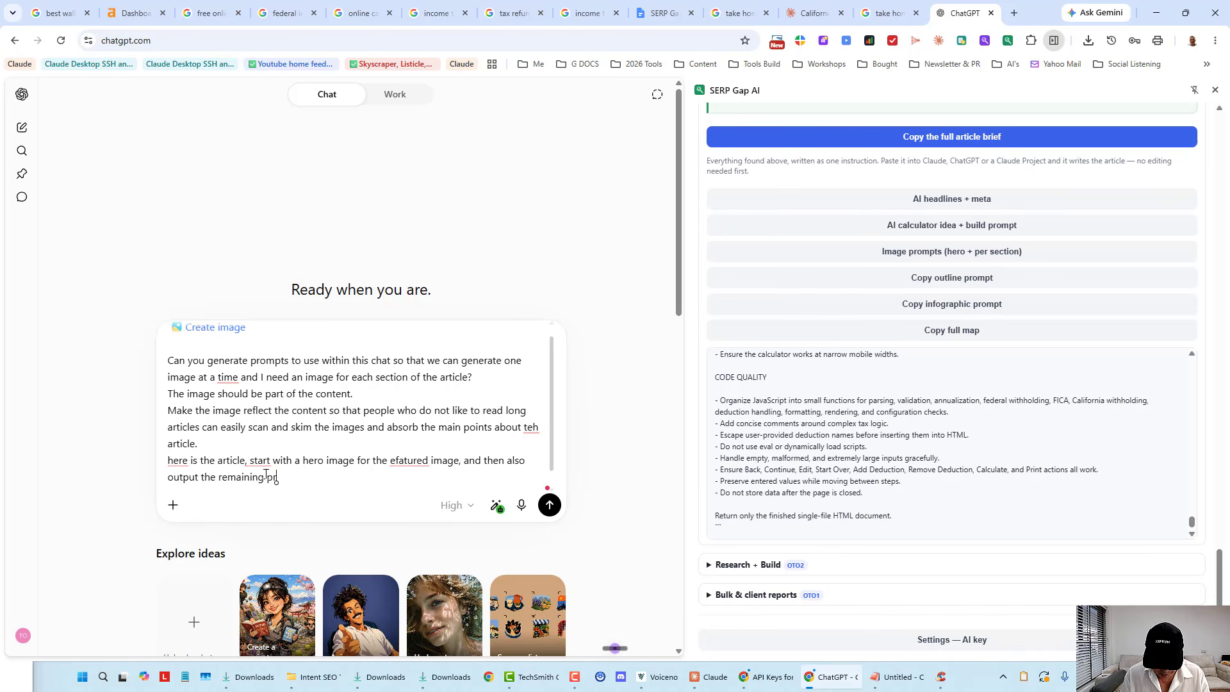
type("ompts for gener")
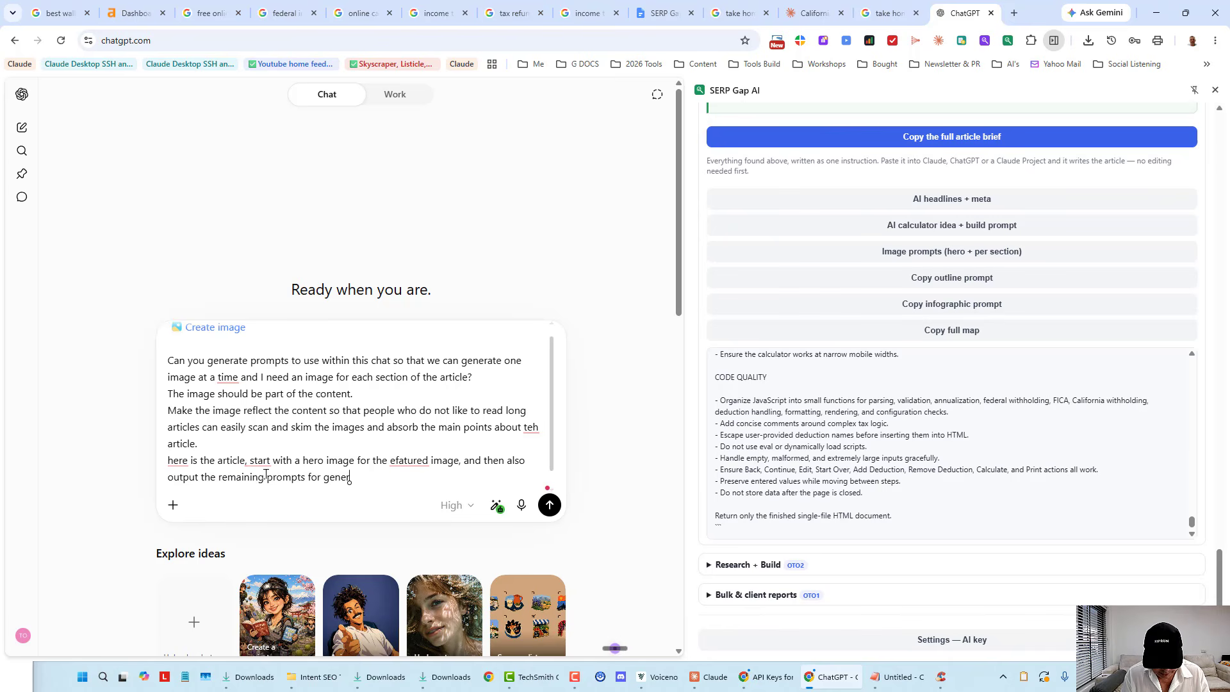
type("ating the im")
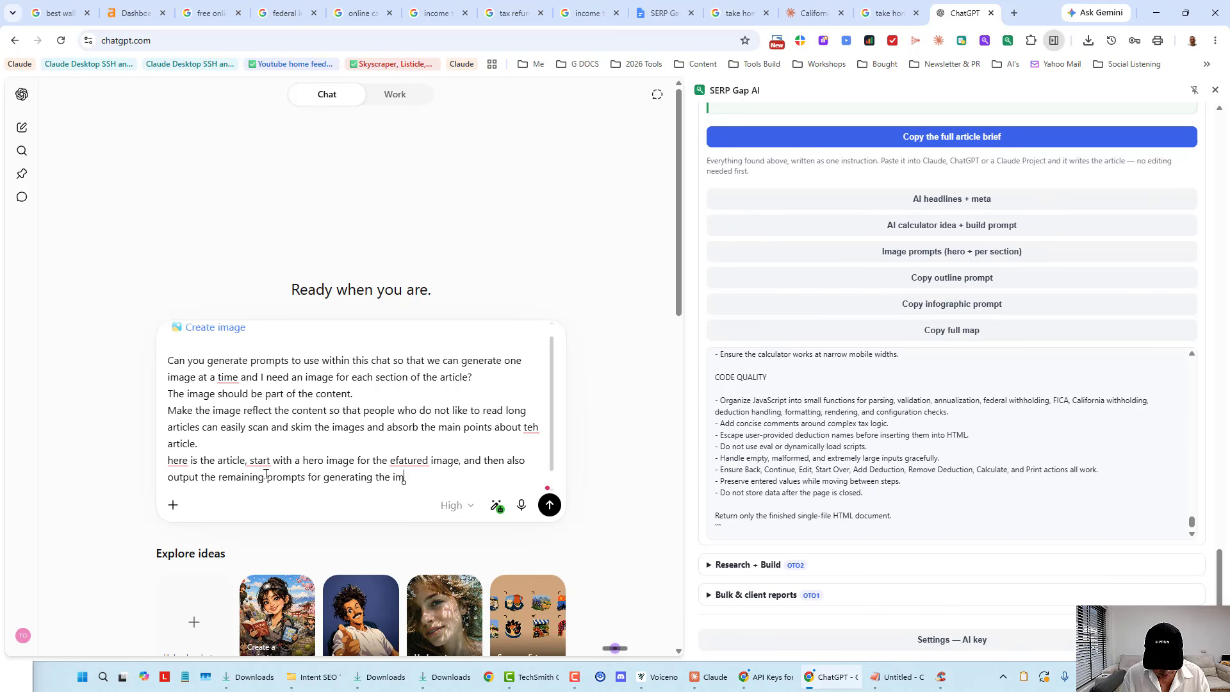
type("ages we need")
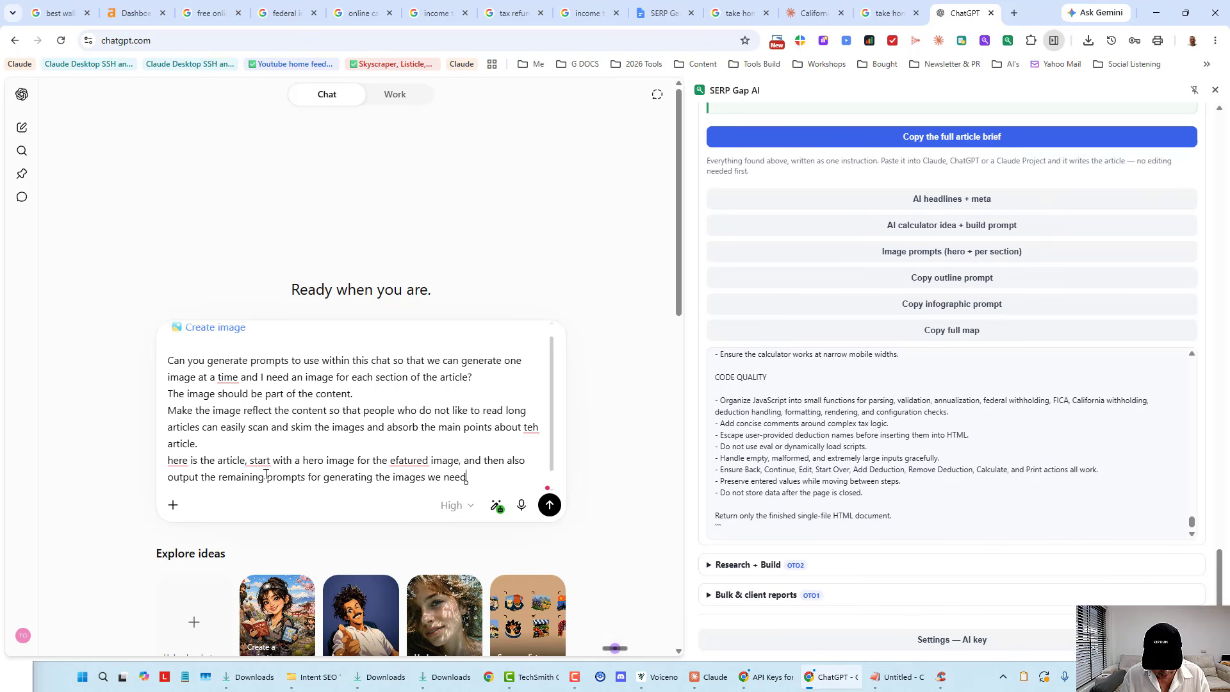
Finish the prompt's last sentence with "for this article to stand out and be user friendly and high quality.".
type(" for this ar")
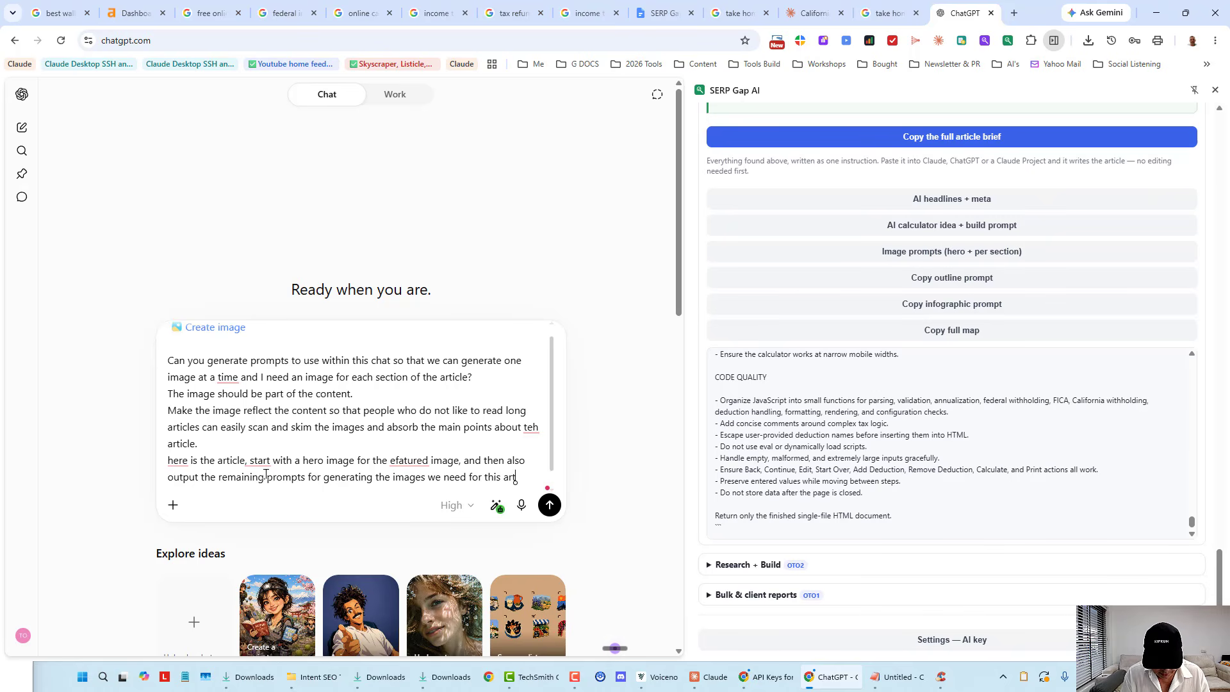
type("ticle to sta")
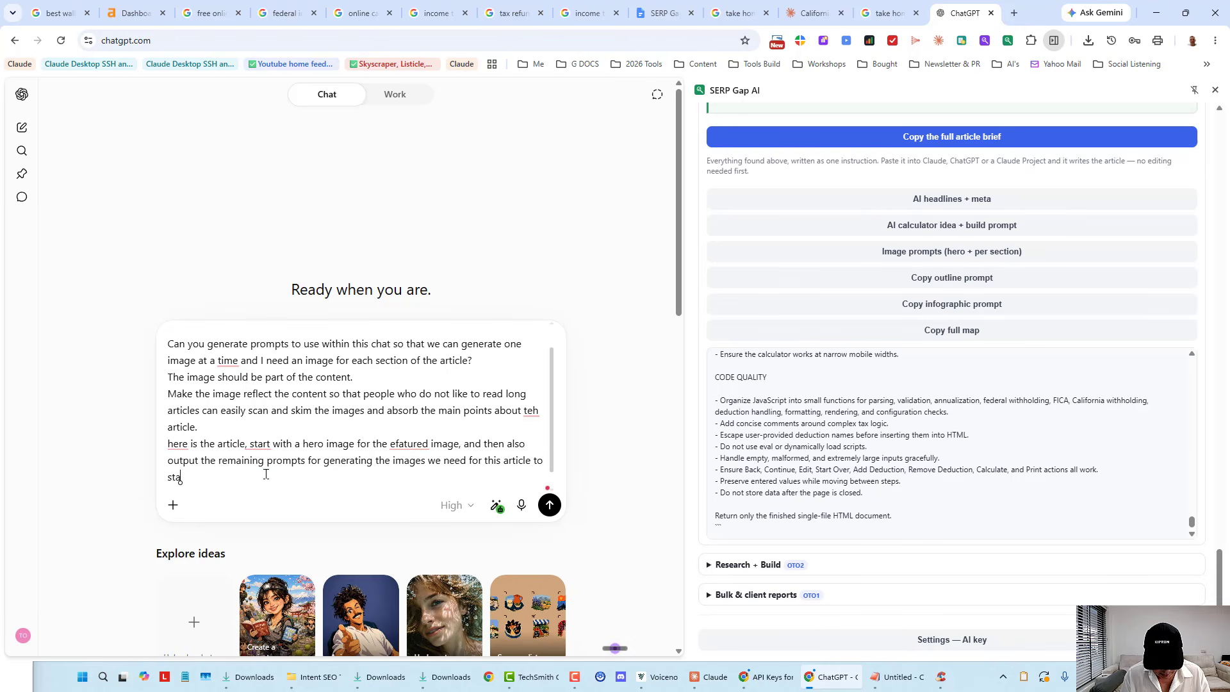
type("nd out and be")
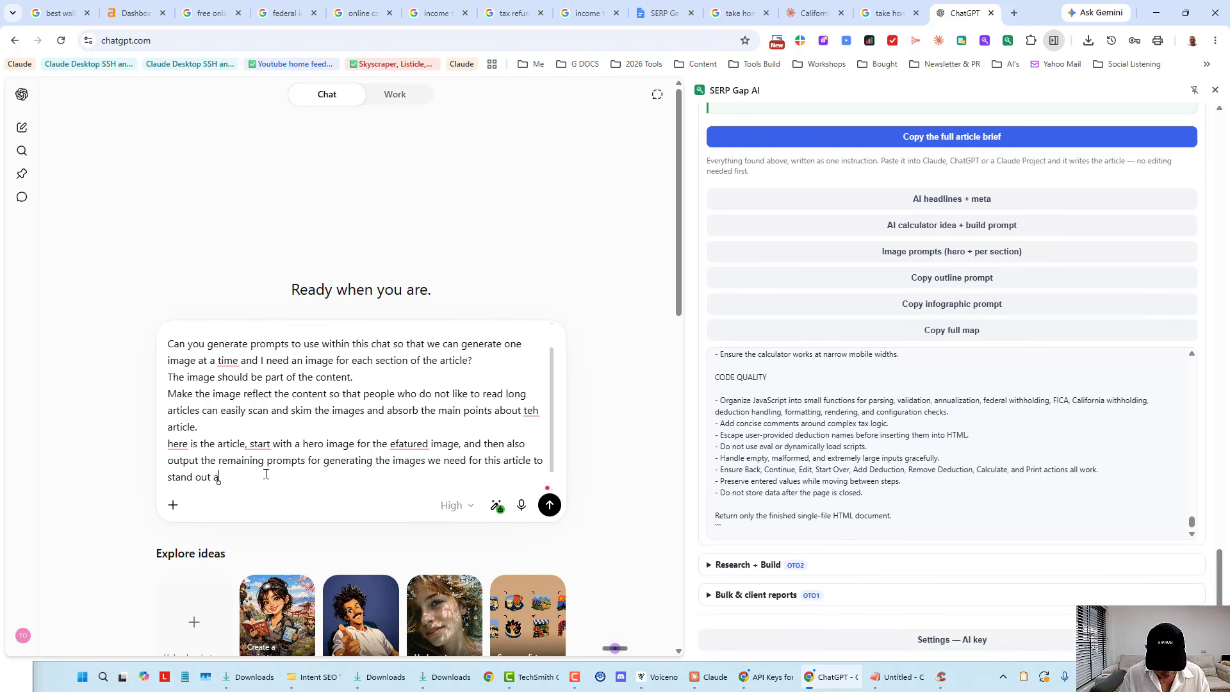
type("r friendly")
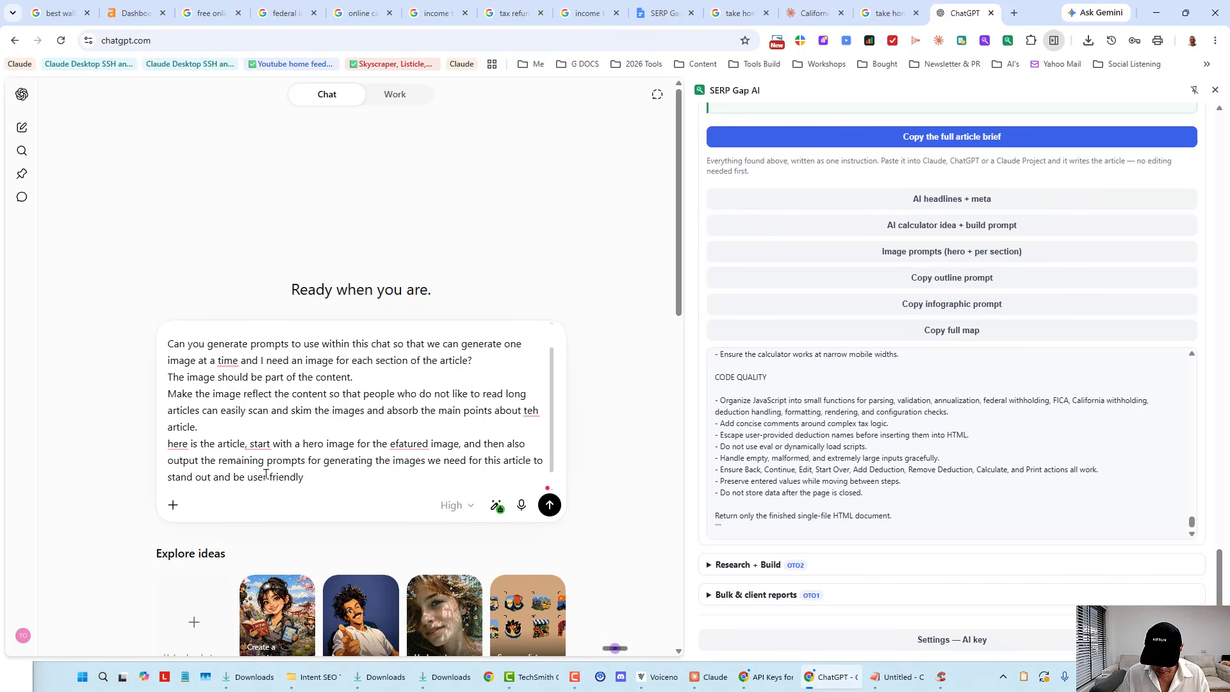
type(" and")
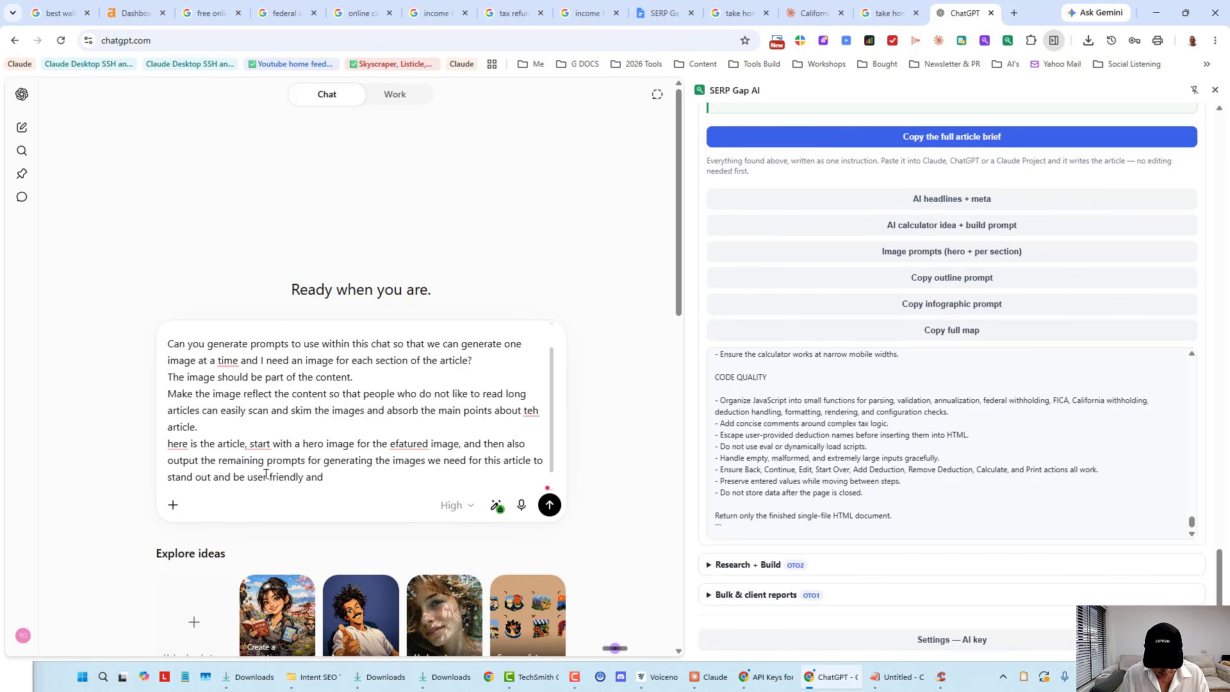
type(" high quality.")
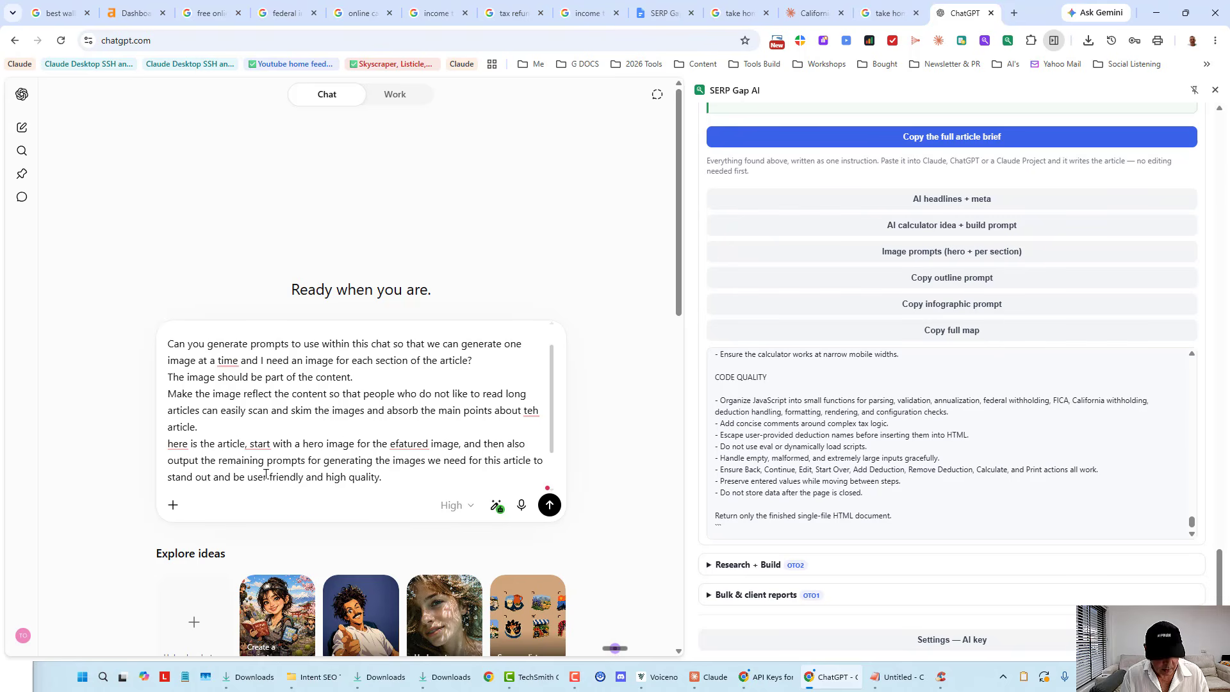
Paste the copied article on a new line below the instructions and submit the image request.
key("shift+Return")
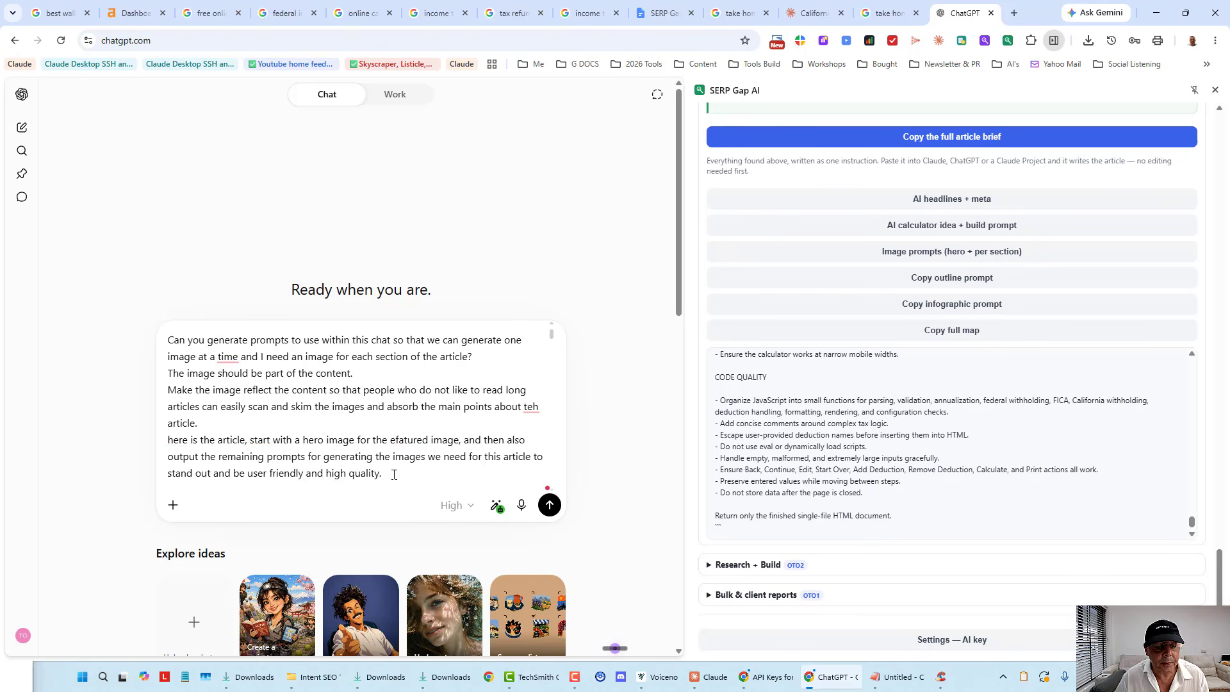
key("ctrl+v")
left_click(549, 505)
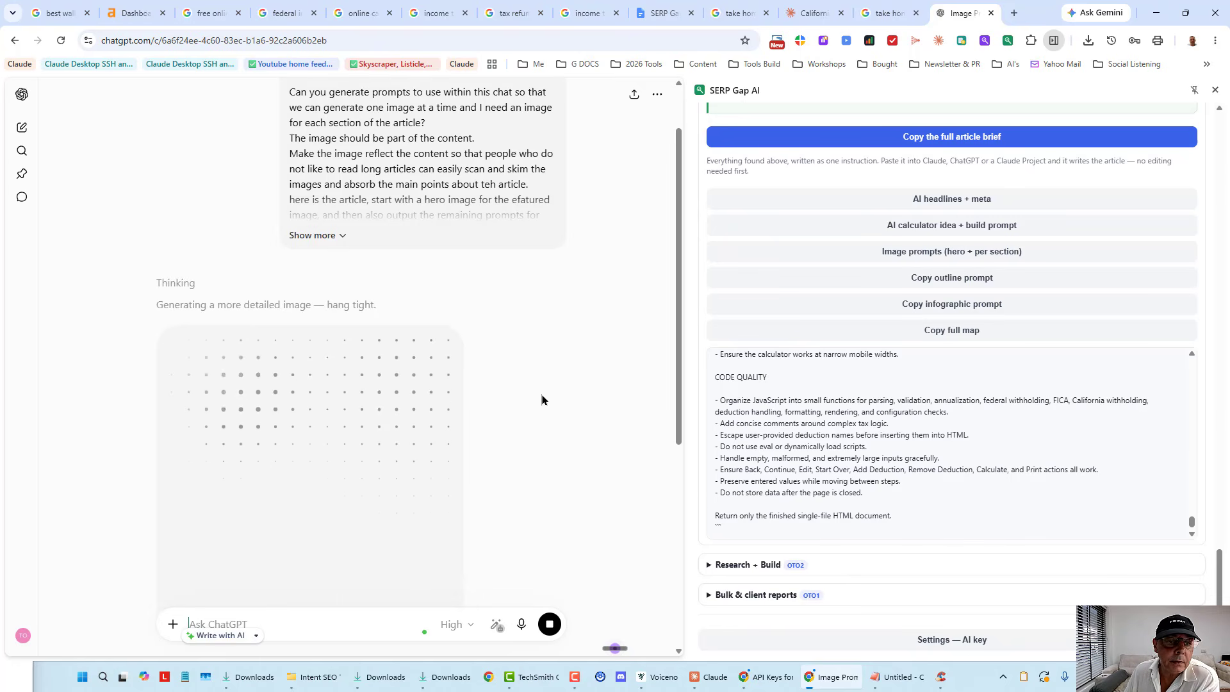
scroll(539, 388, "up", 1)
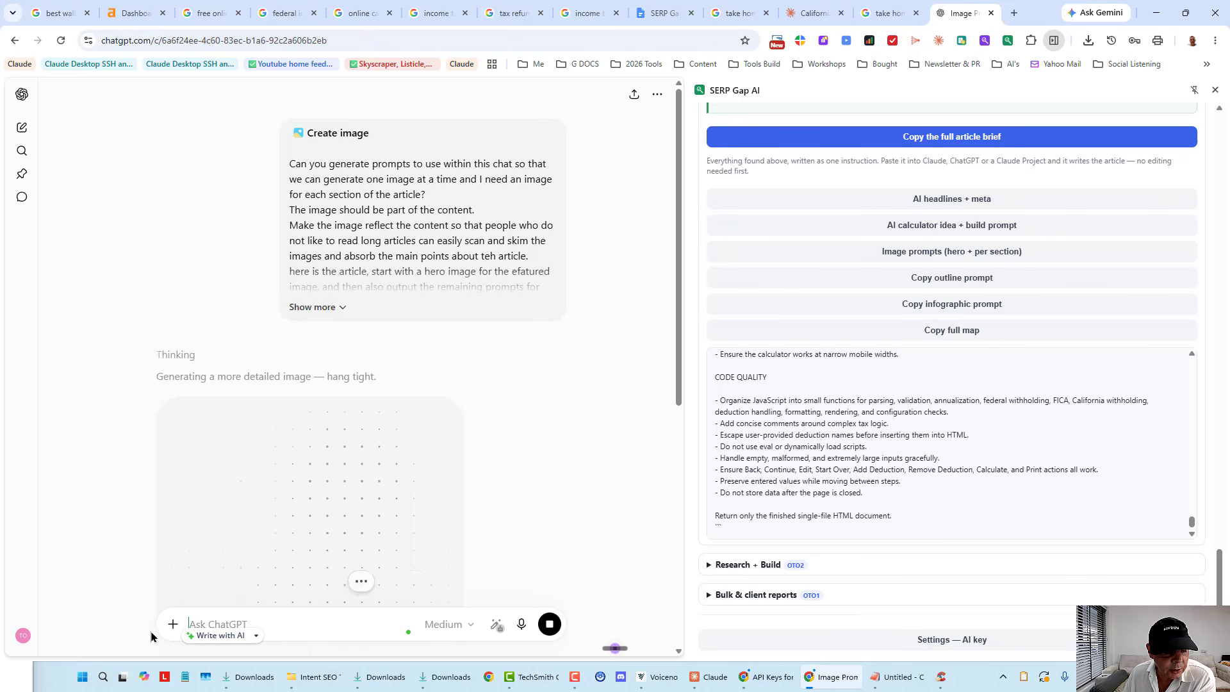
left_click(170, 626)
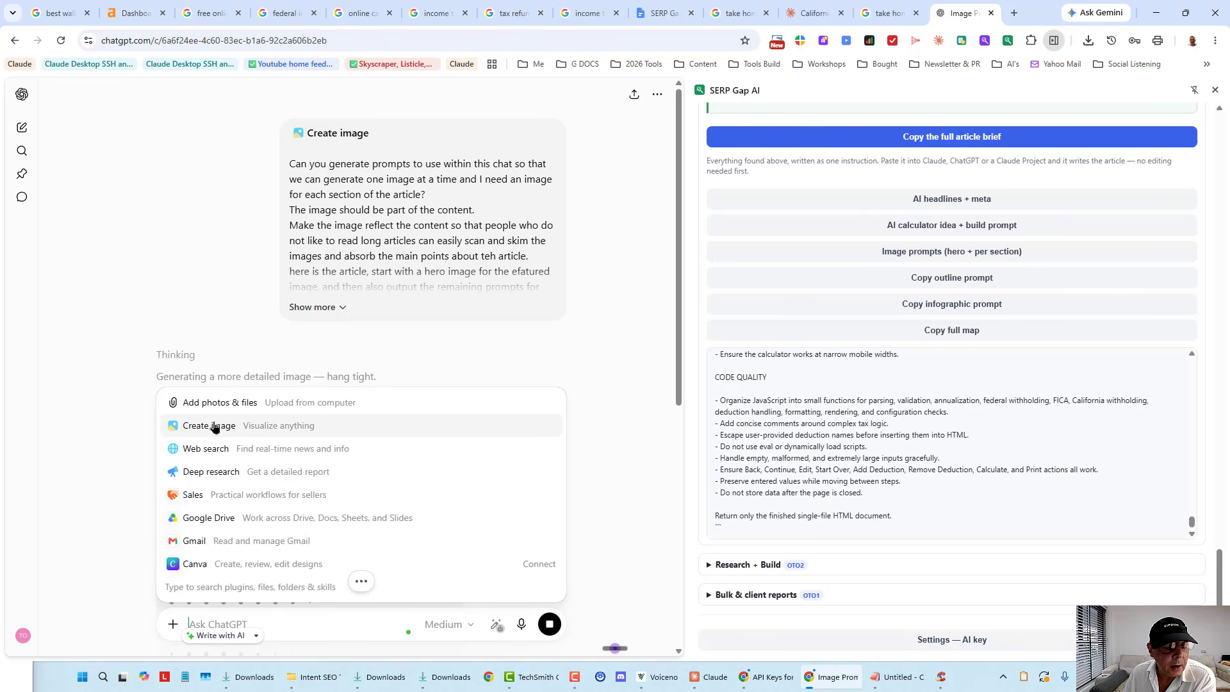
left_click(633, 398)
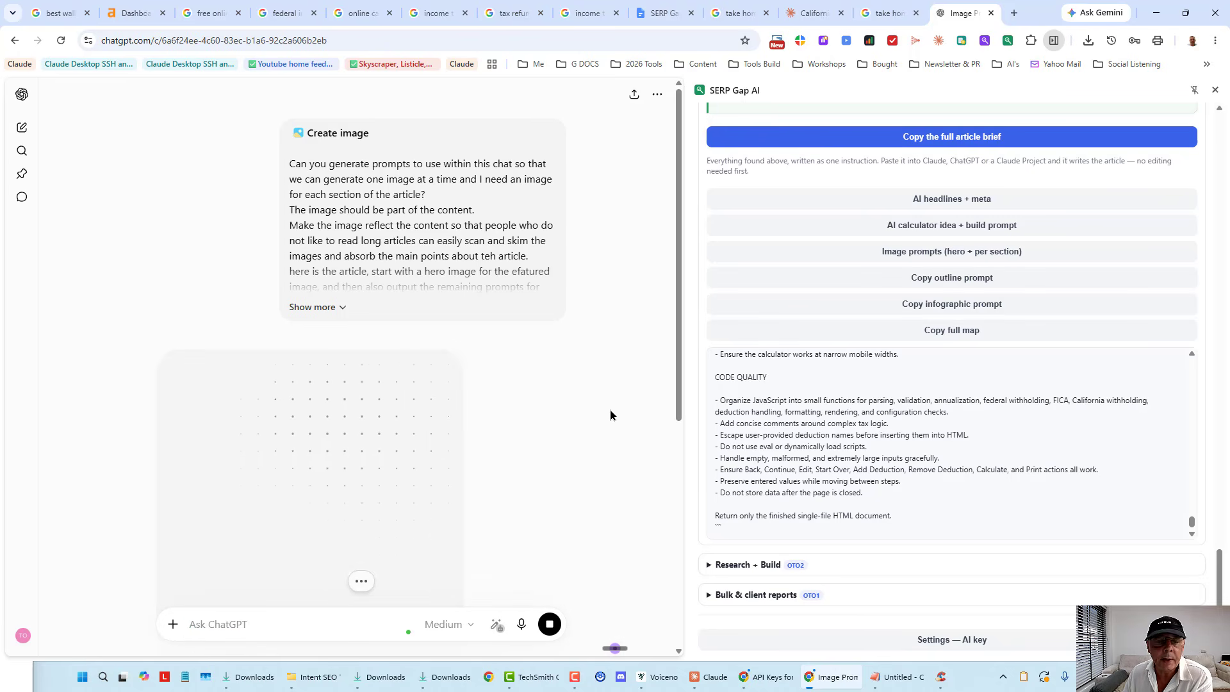
scroll(609, 415, "down", 2)
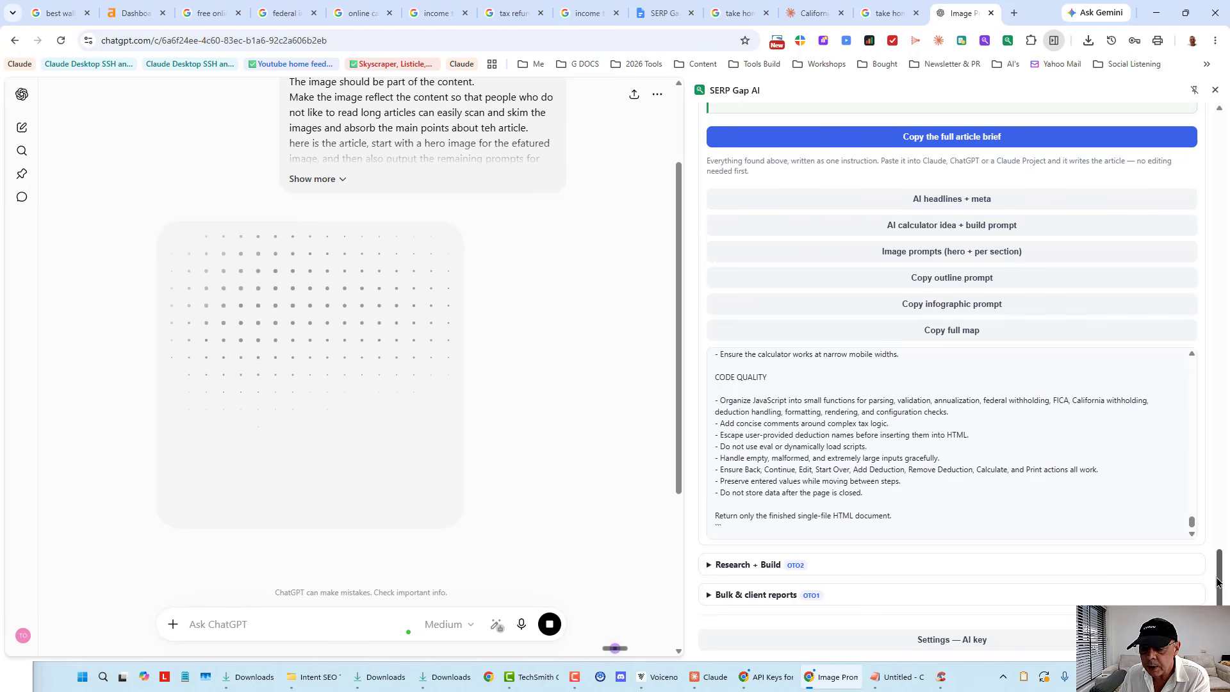
Expand SERP Gap AI's Research + Build section and examine its live web search providers and interactive tool building options.
left_click(906, 571)
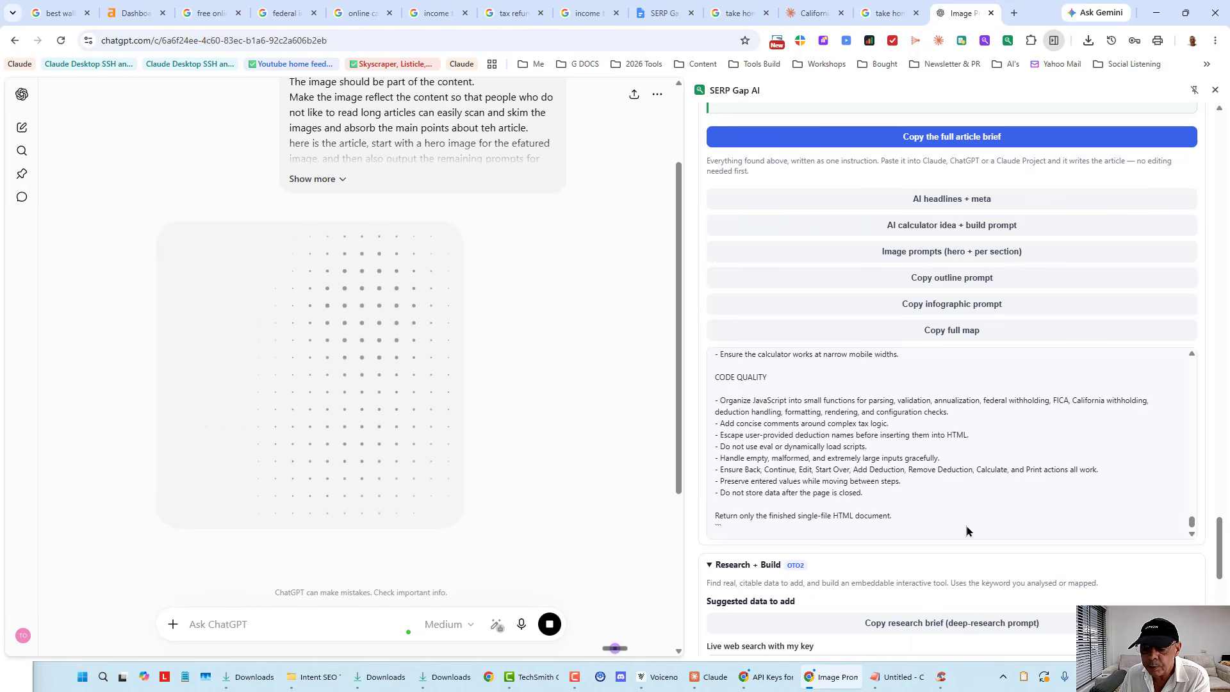
scroll(1194, 381, "down", 6)
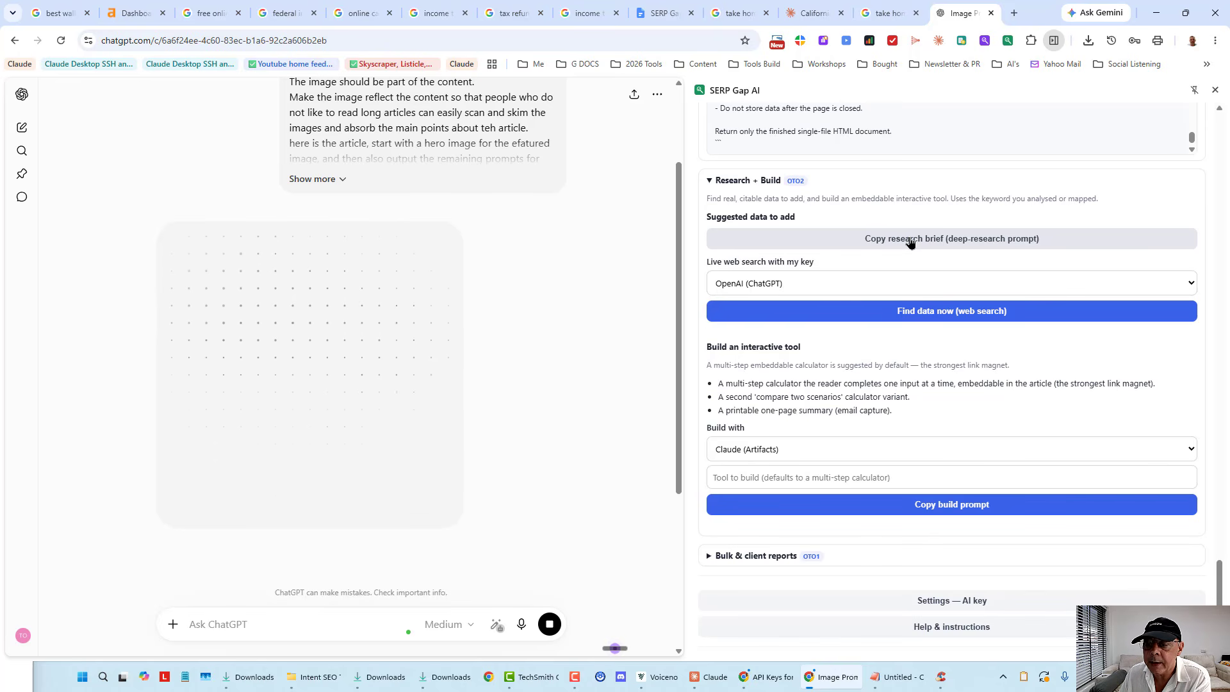
left_click(864, 280)
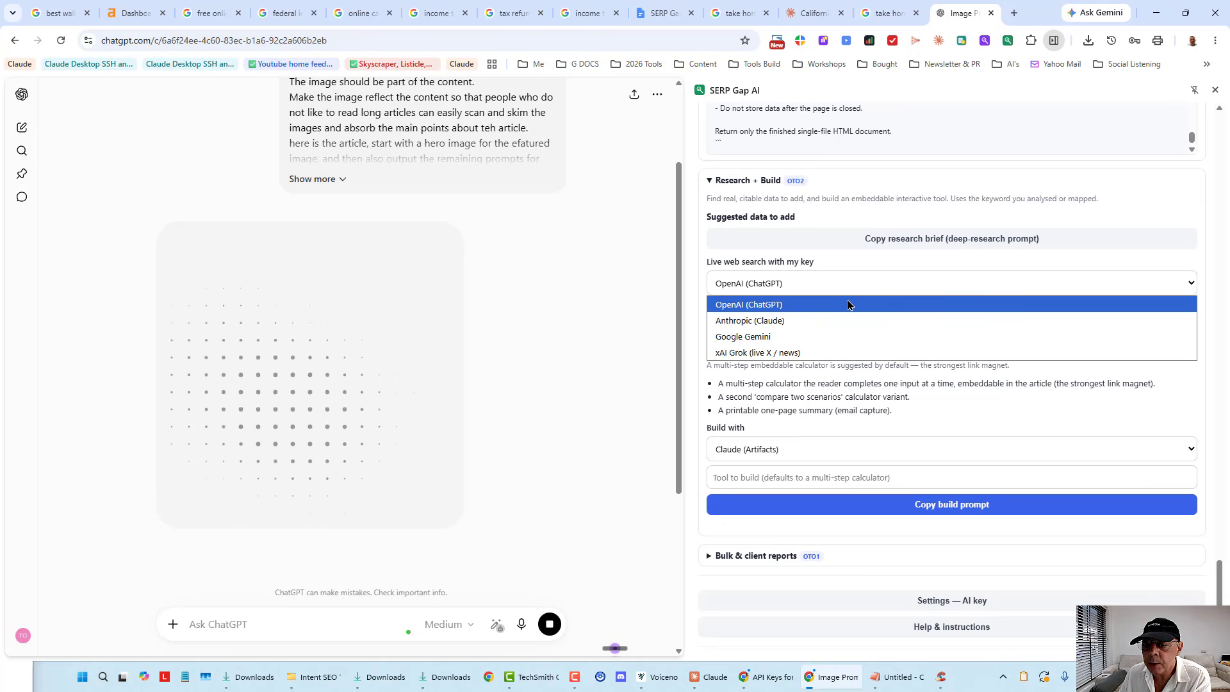
left_click(791, 301)
left_click(848, 272)
left_click(848, 272)
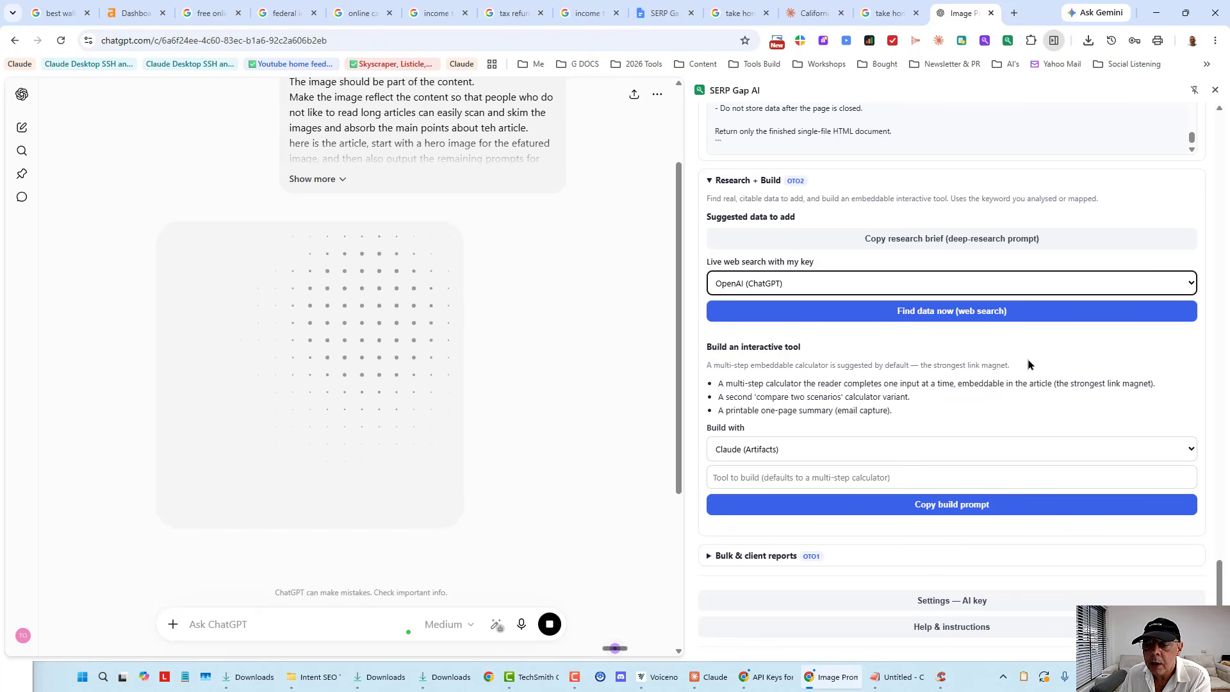
scroll(997, 375, "down", 2)
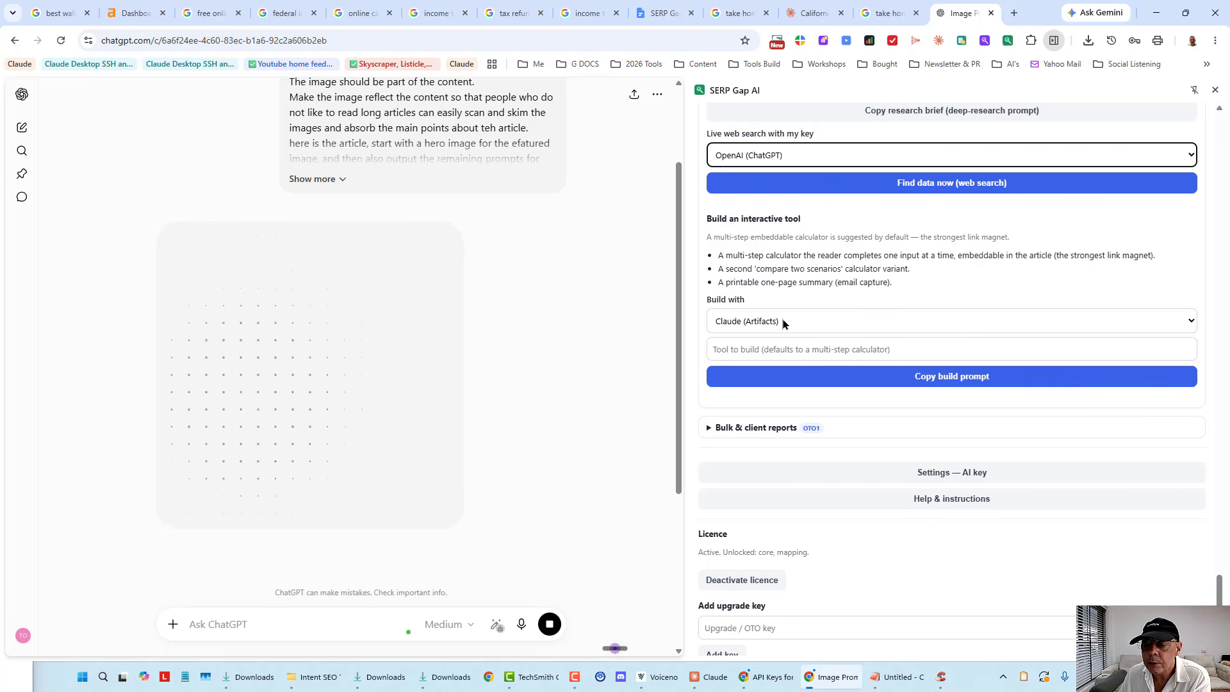
left_click(787, 349)
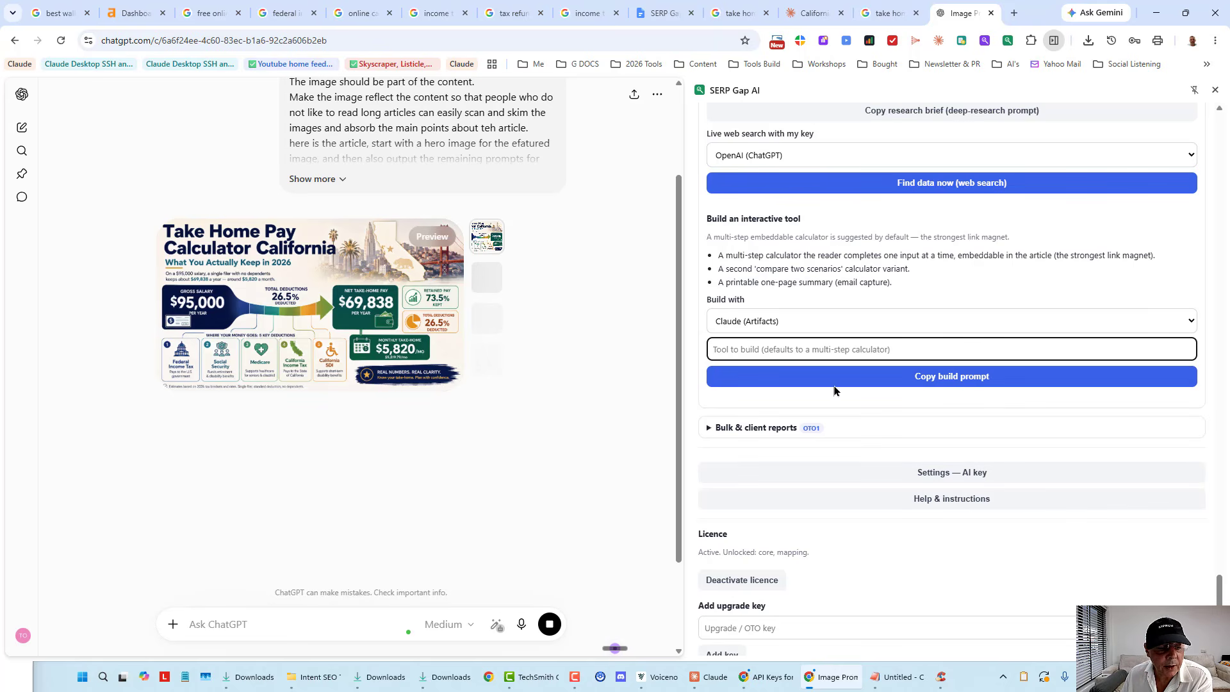
Start a follow-up ChatGPT message reading "pleasae provide prompts for nimages to be generated for teh remaining sections and H2".
left_click(275, 621)
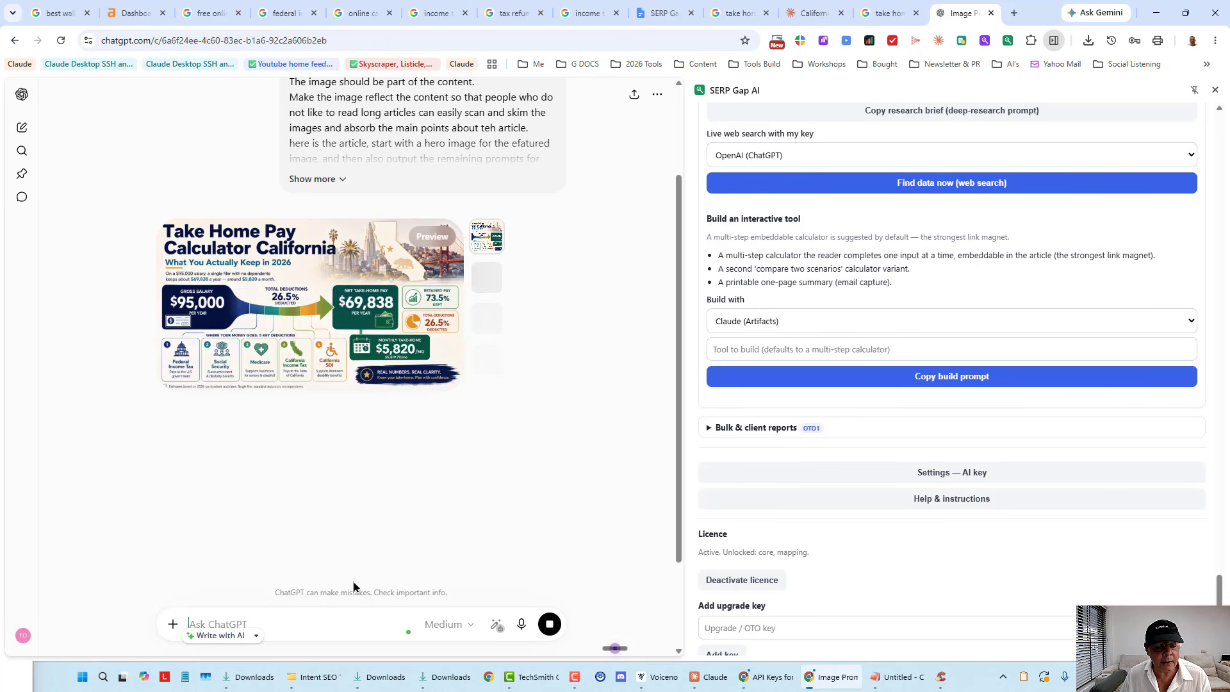
left_click(339, 624)
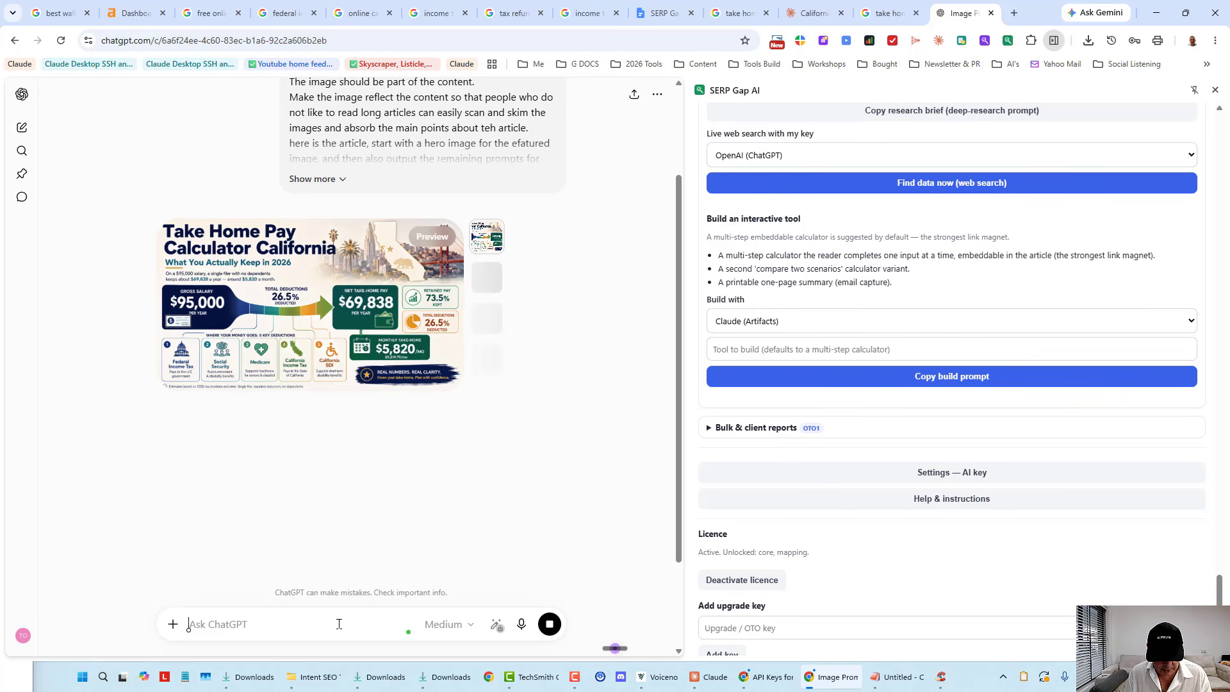
type("pleasae")
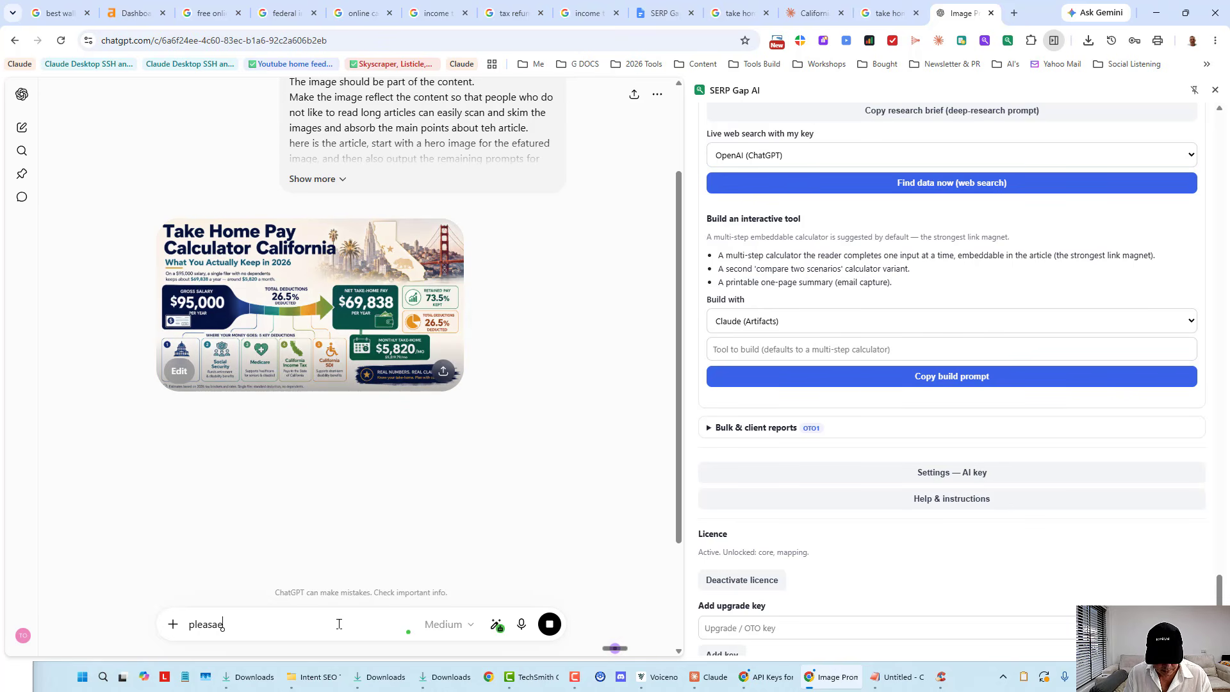
type(" provide prom")
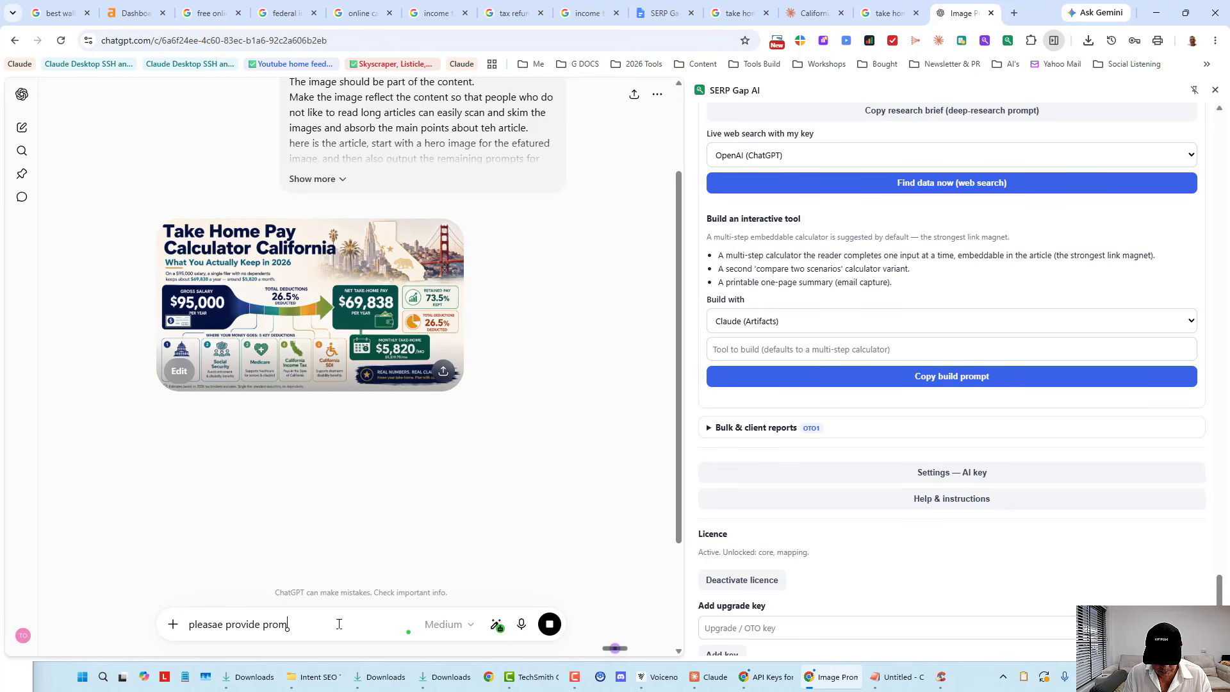
type("pts for nim")
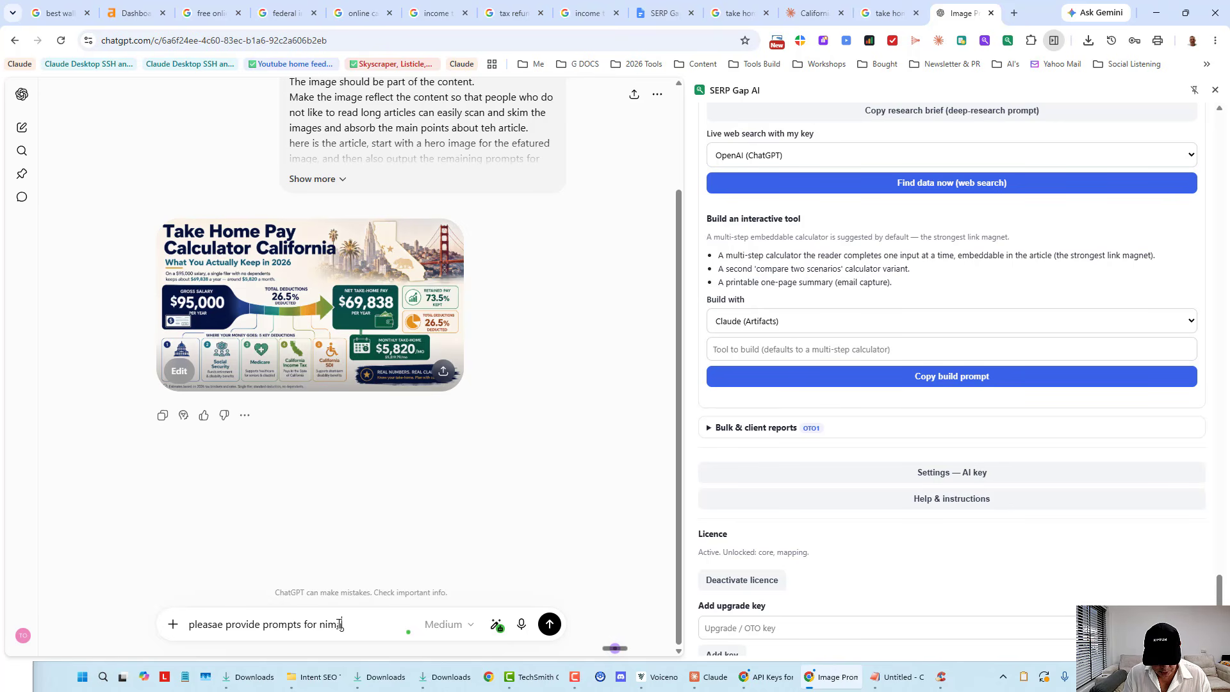
type("ages to be gen")
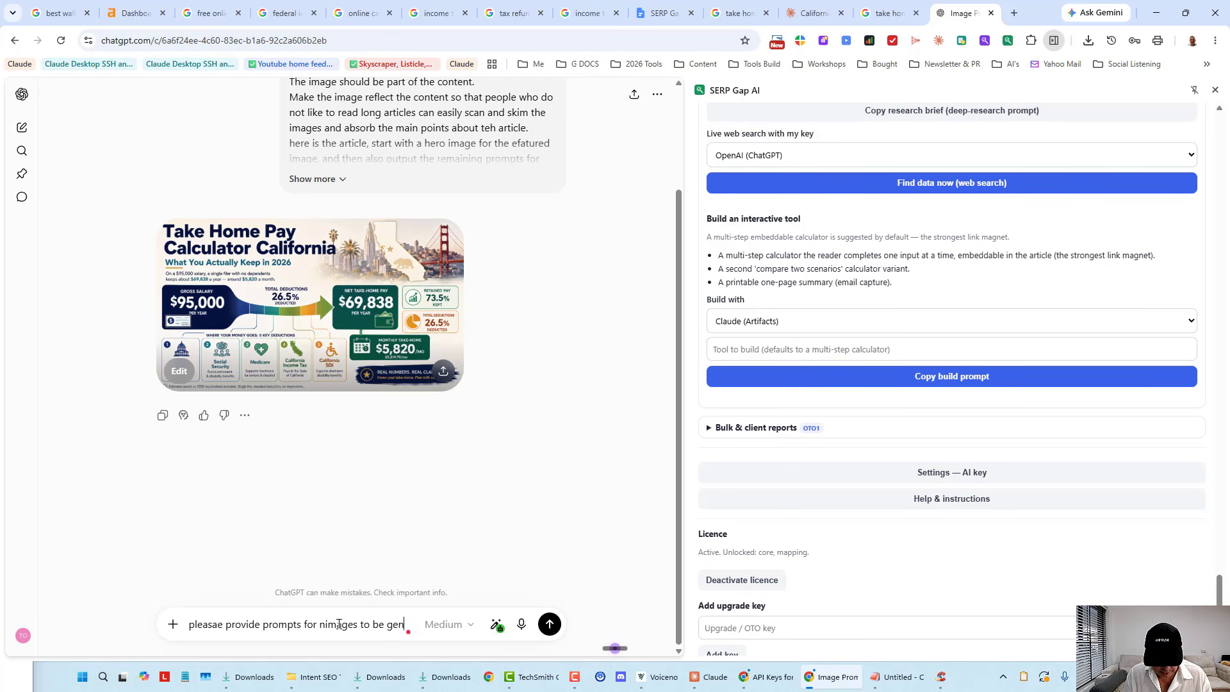
type("erated for teh r")
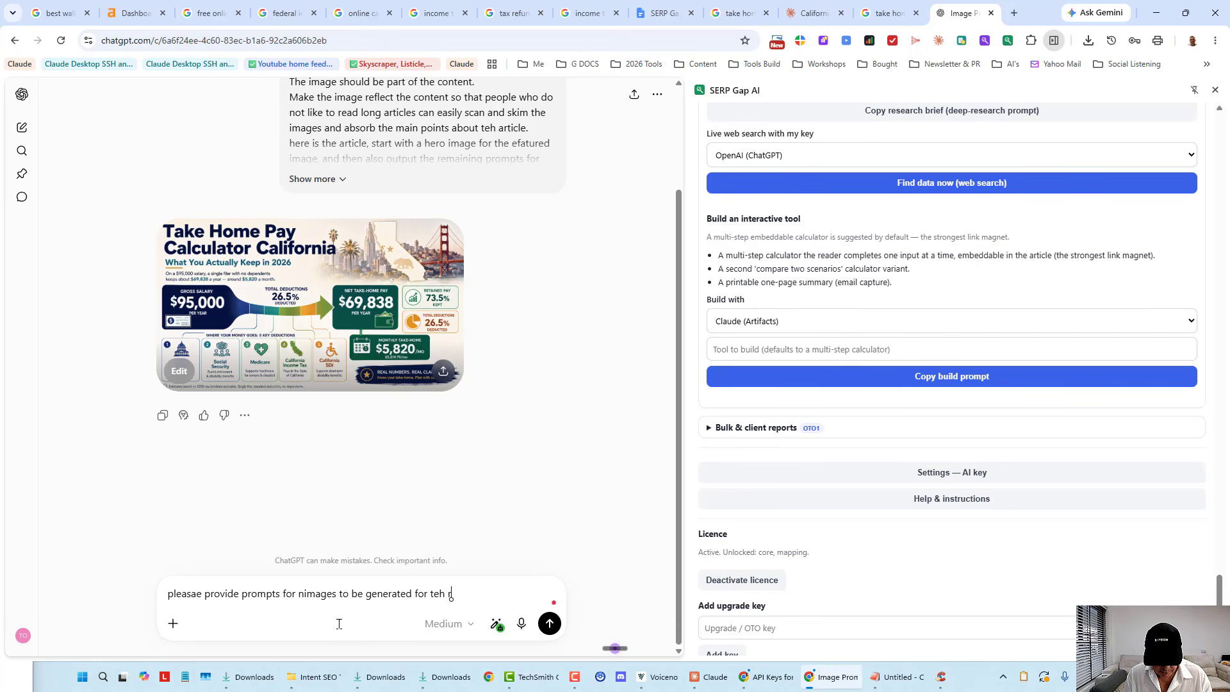
type("emaining sections and H2")
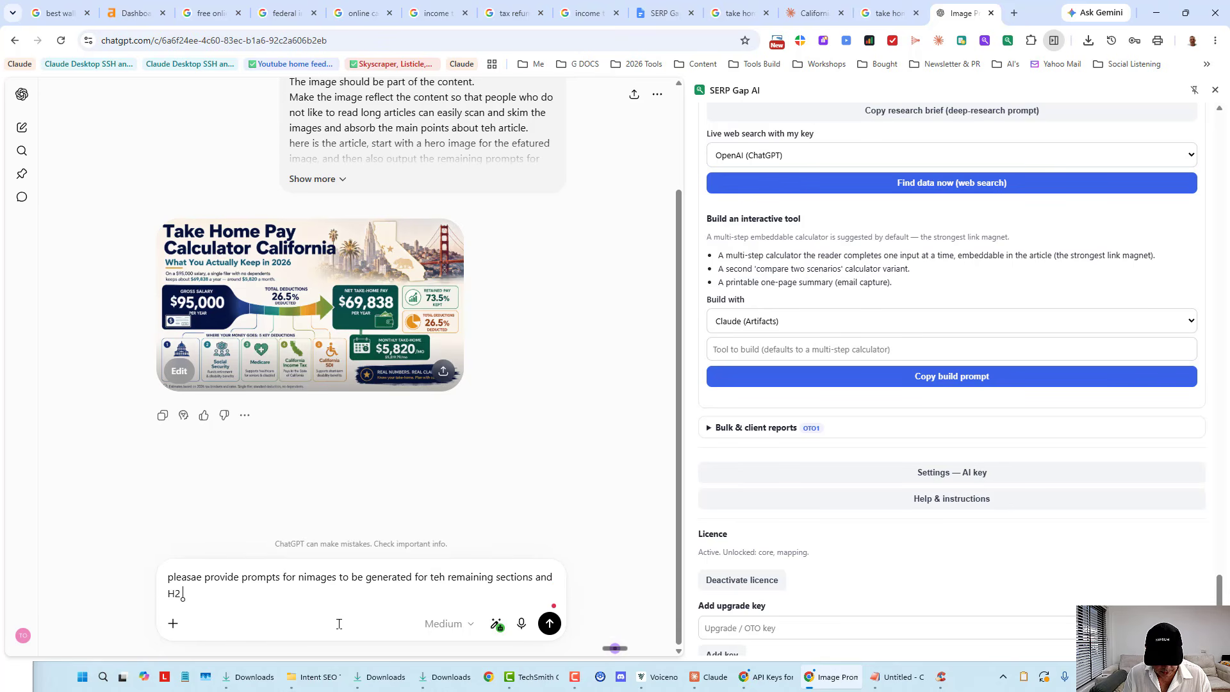
Finish the message with "headers throughout the article." and submit it.
type(" headers")
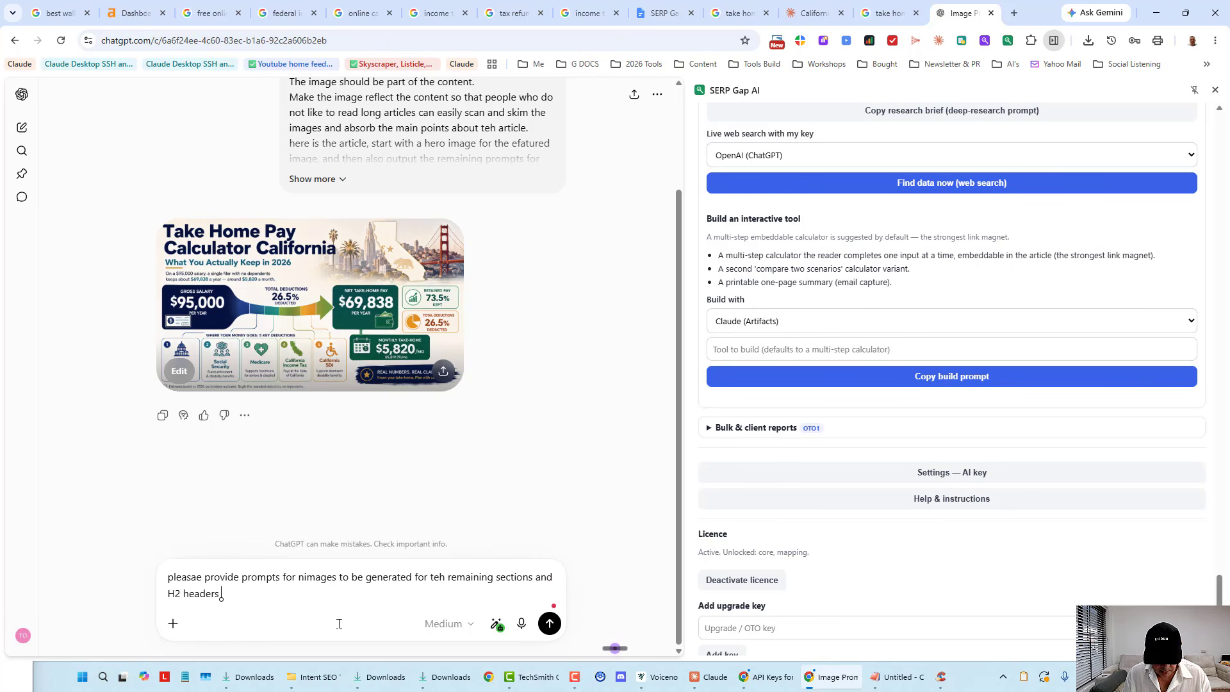
type(" through")
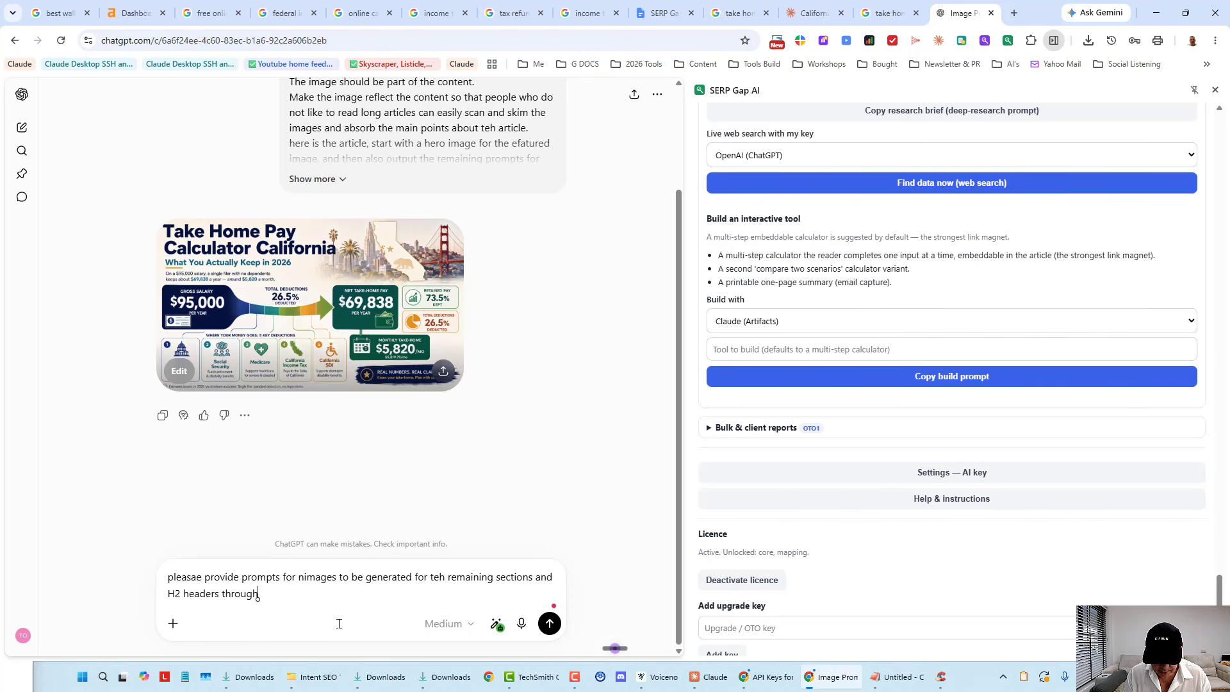
type("out the artiocle")
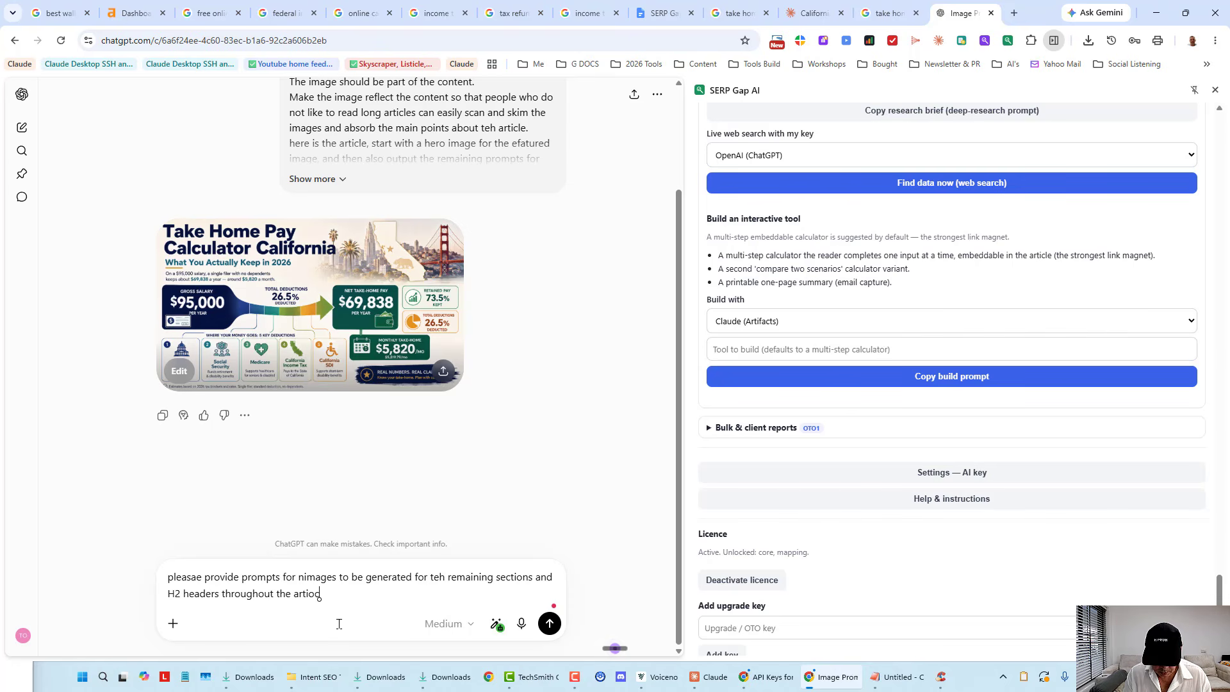
key("BackSpace")
key("BackSpace")
key("BackSpace")
key("BackSpace")
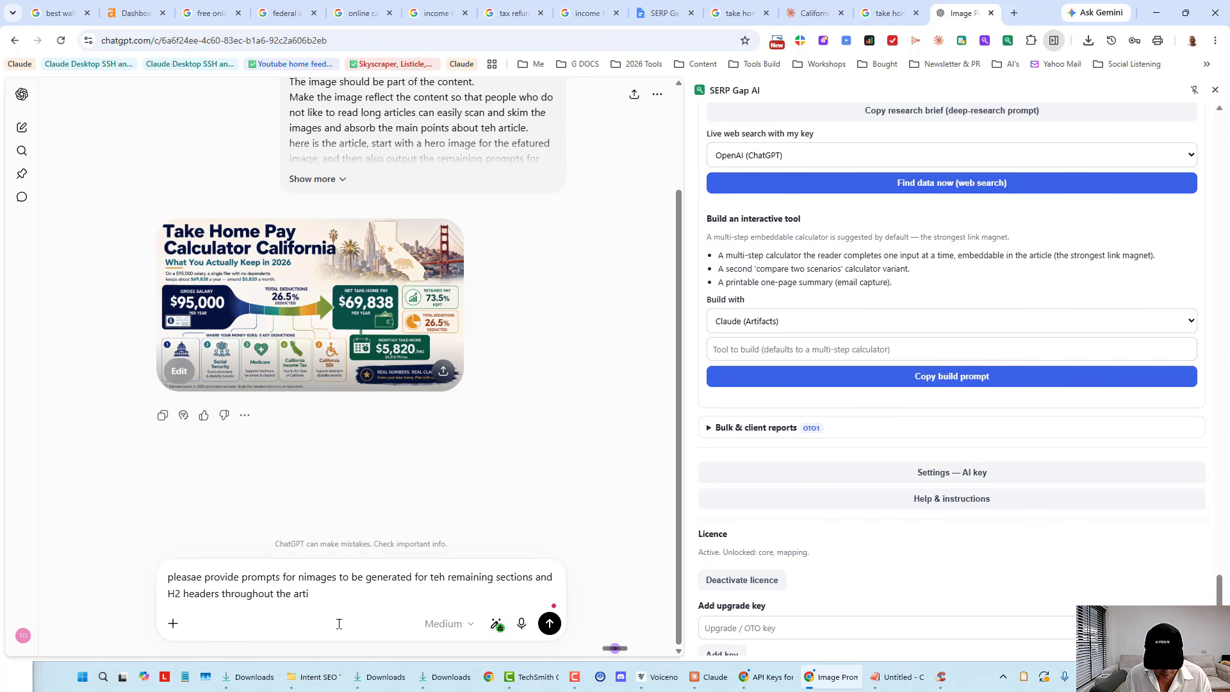
type("cle")
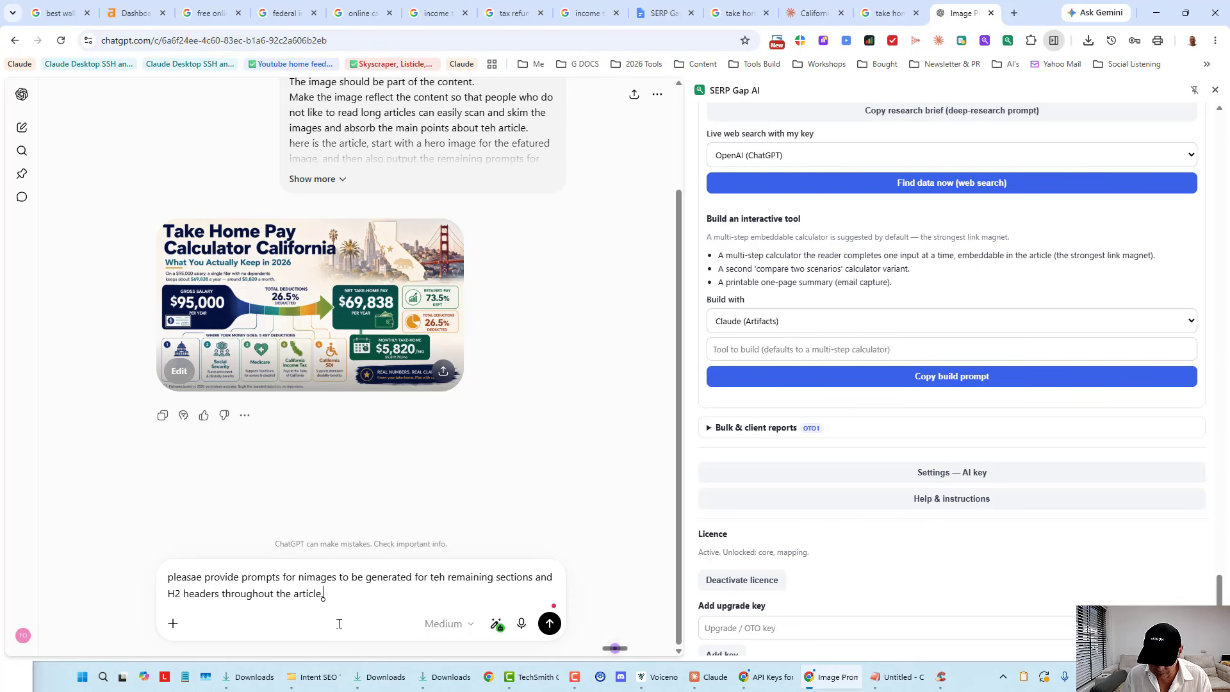
type(".")
key("Return")
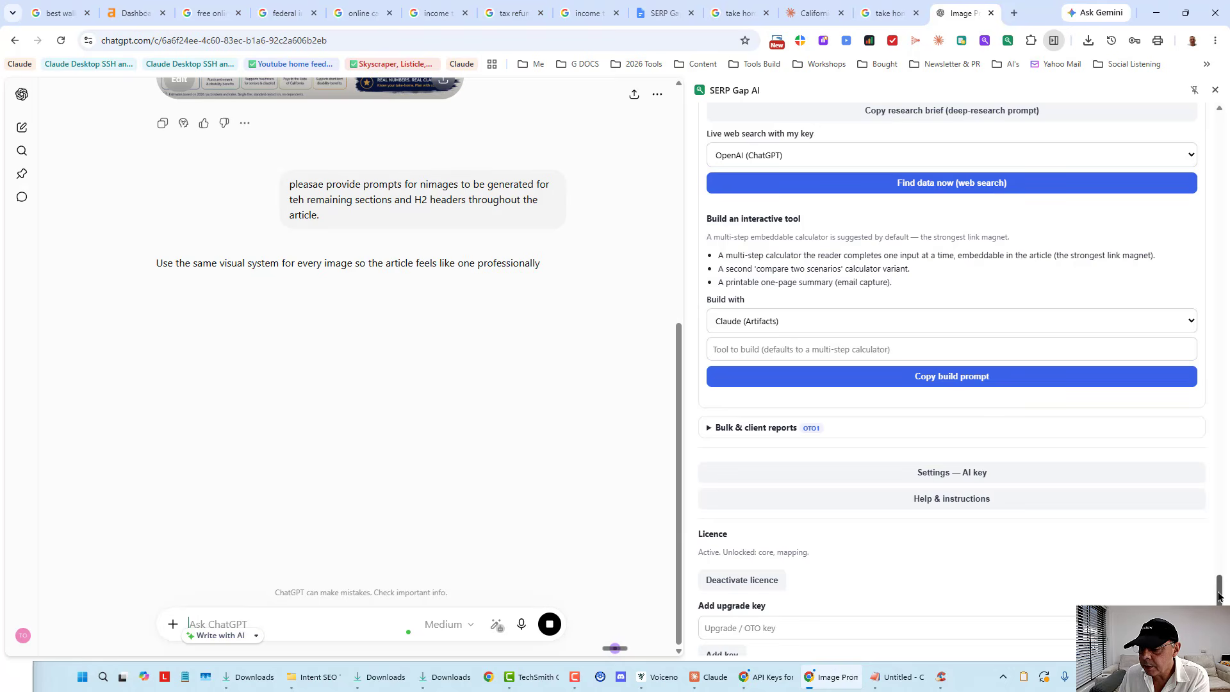
Review SERP Gap AI's output from the ranking analysis through the keyword variants and Content Map to Research + Build.
left_click_drag(1220, 594, 1186, 113)
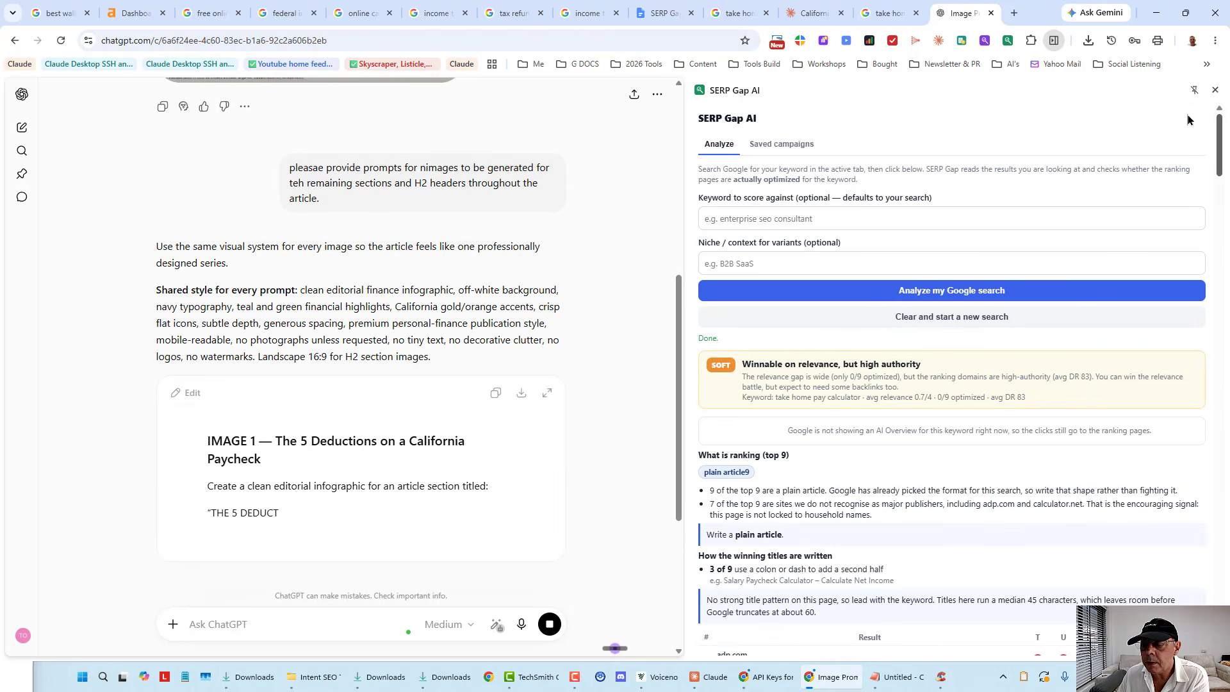
scroll(968, 409, "down", 20)
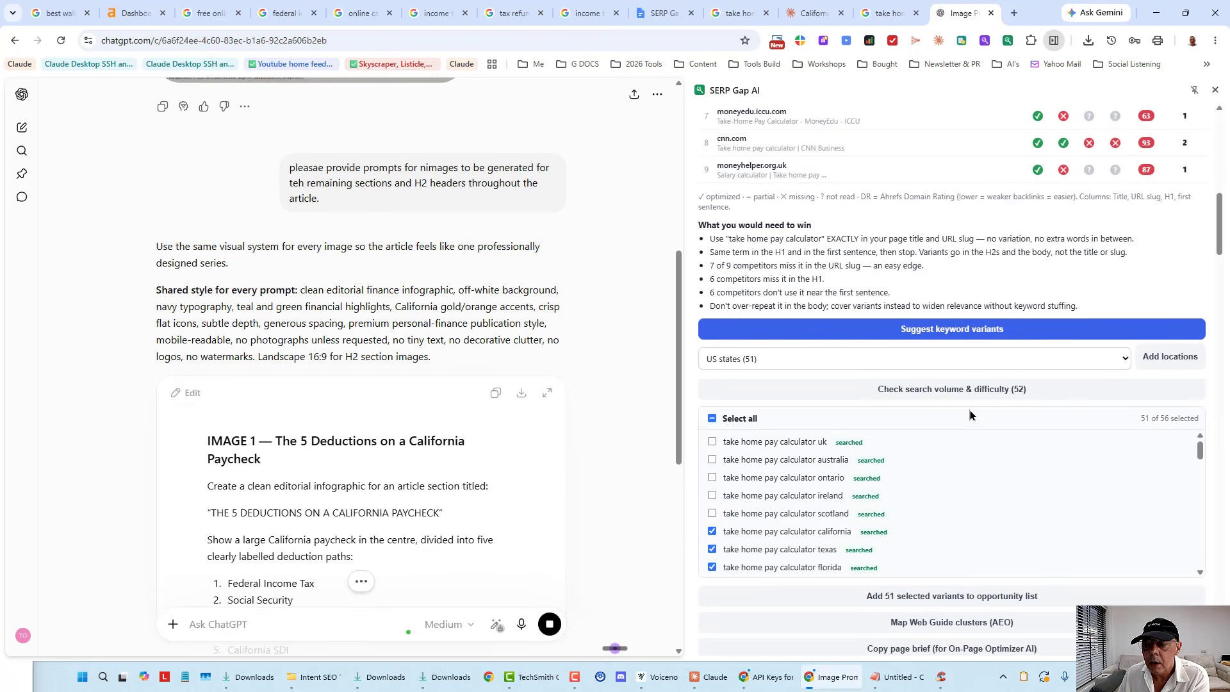
scroll(970, 413, "down", 20)
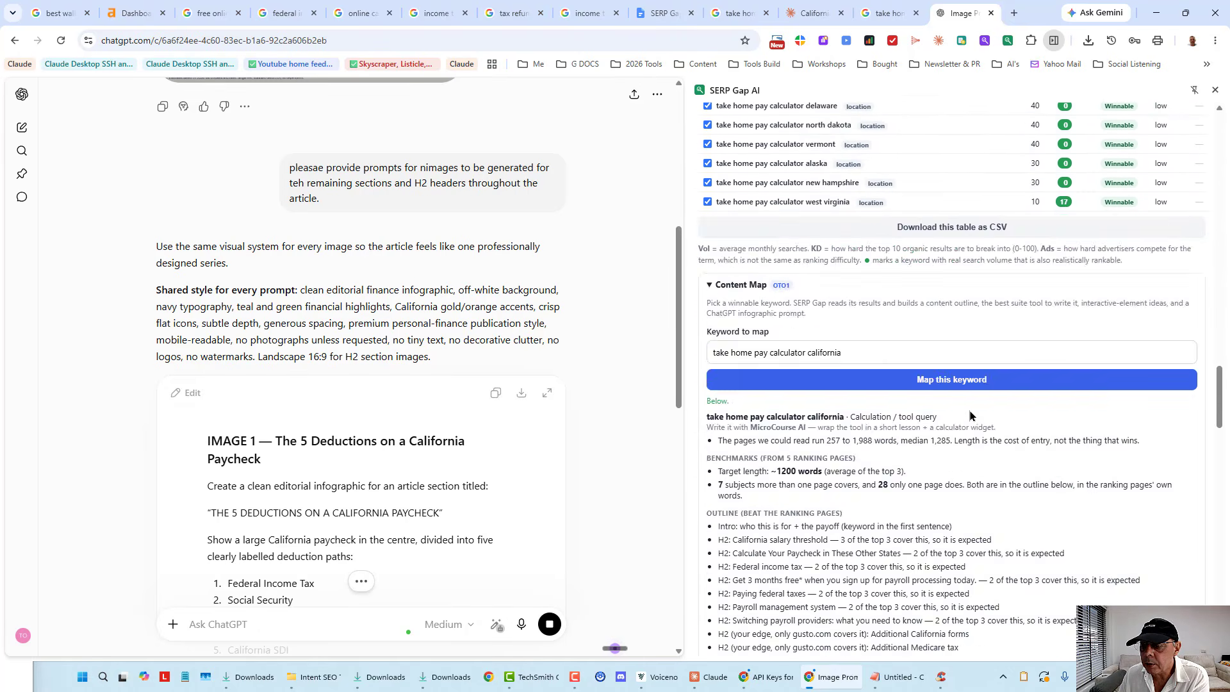
scroll(970, 388, "up", 5)
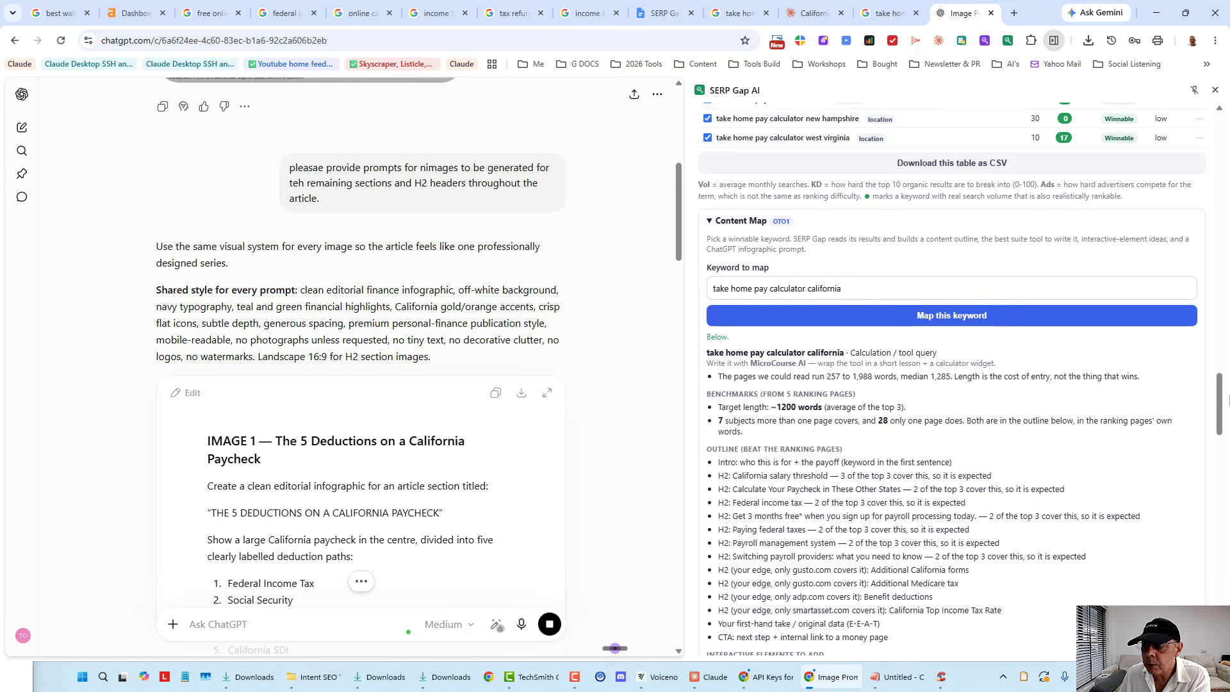
left_click_drag(1227, 400, 1223, 586)
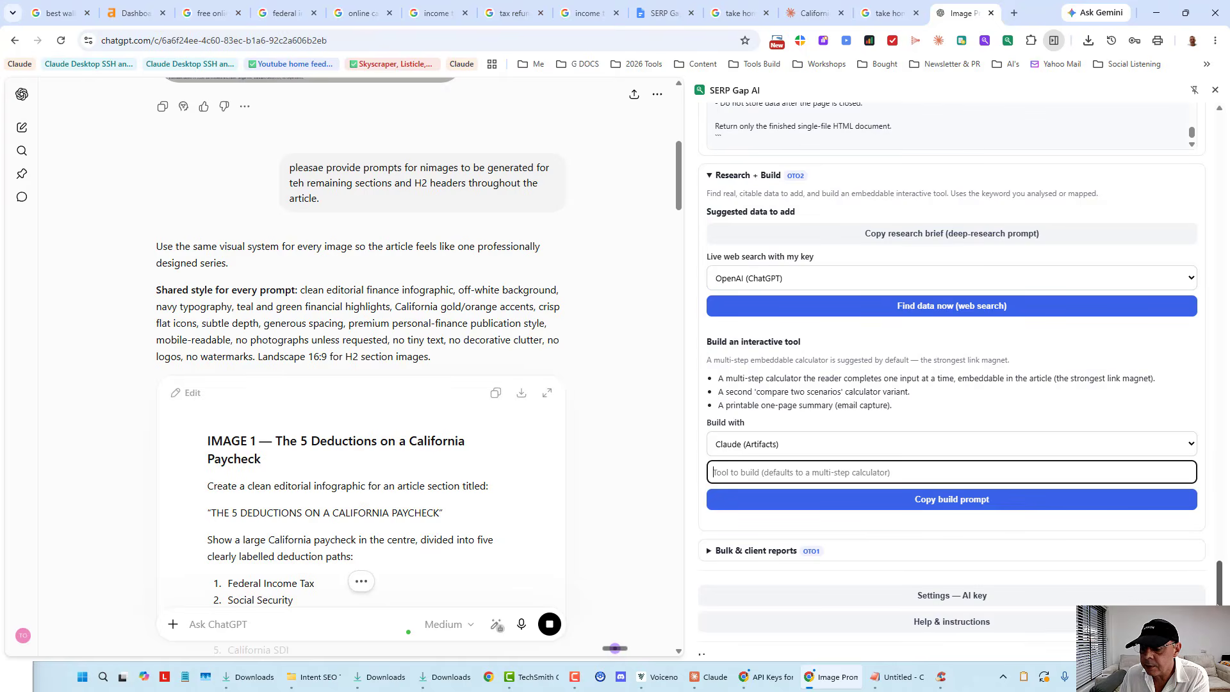
scroll(1055, 127, "up", 15)
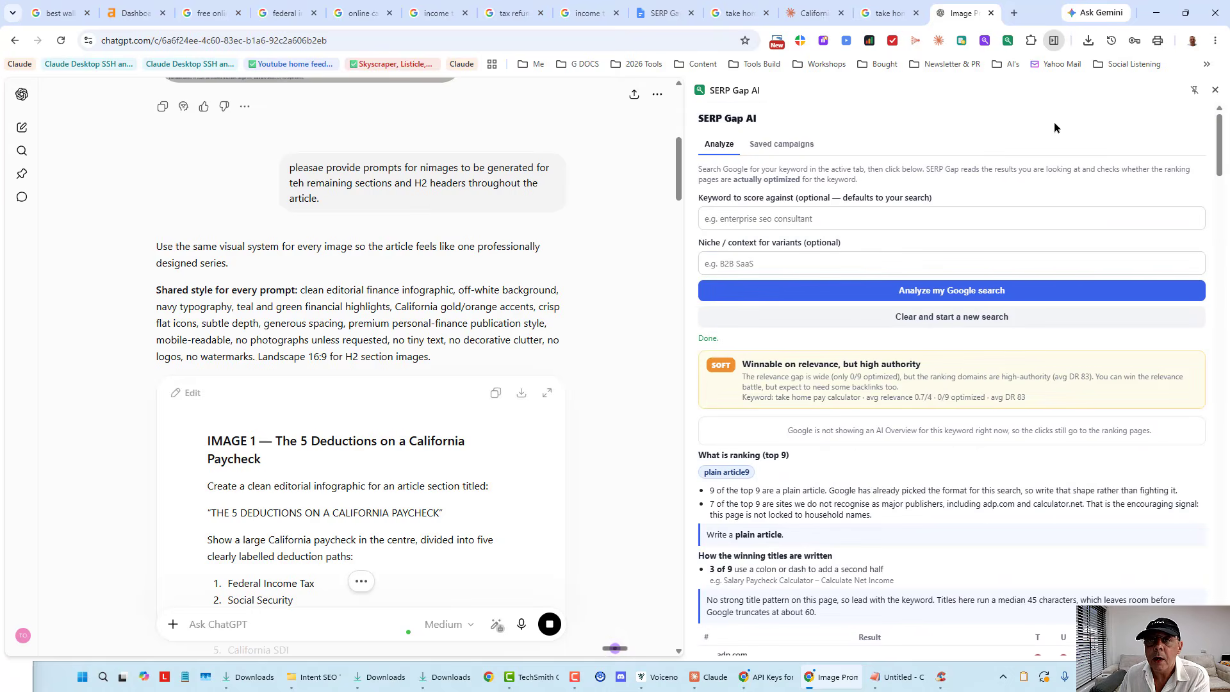
Switch to the Claude chat and view the California take home pay article from its beginning.
left_click(801, 19)
left_click(501, 248)
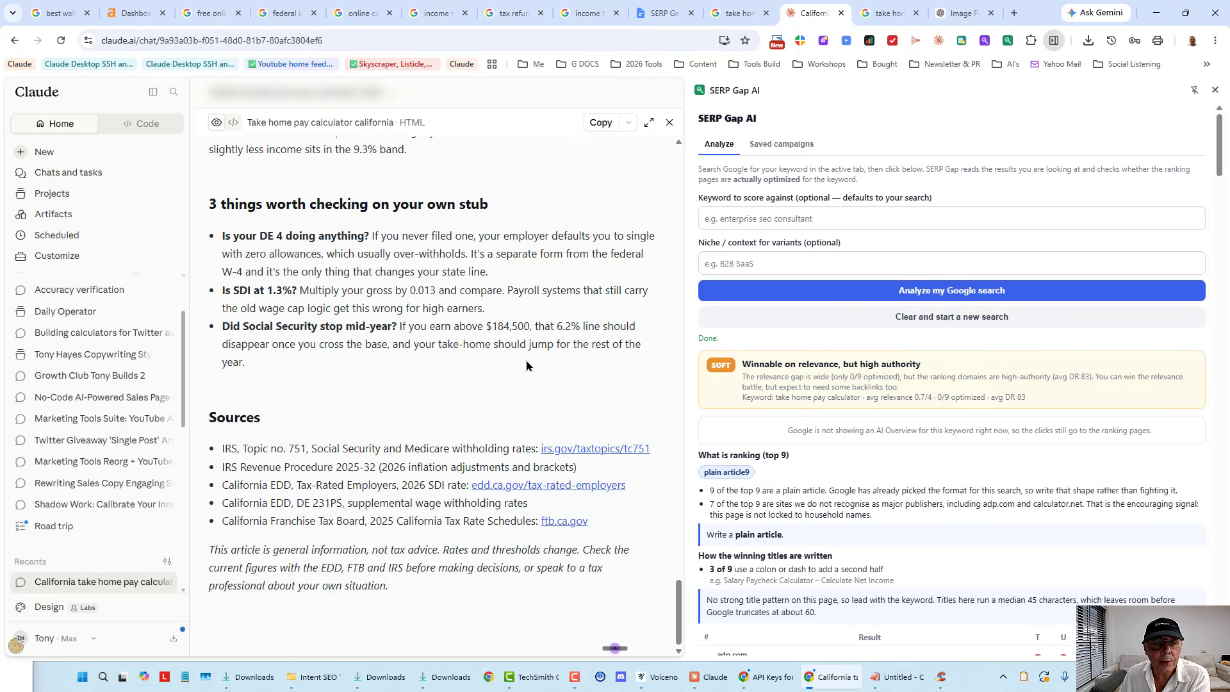
scroll(526, 365, "up", 3)
left_click_drag(679, 593, 693, 165)
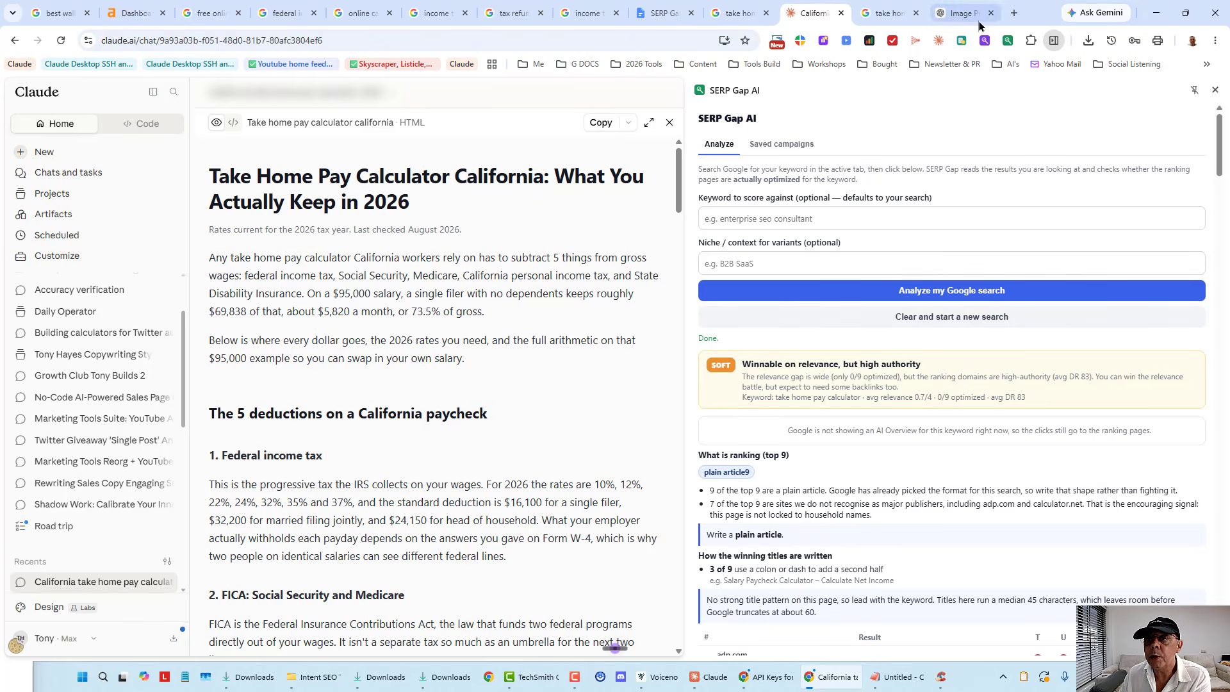
Switch to the Google results page and download SERP Gap AI's keyword table as serp-gap-take-home-pay-calculator-2026-08-02 in CSV format to Downloads.
left_click(889, 13)
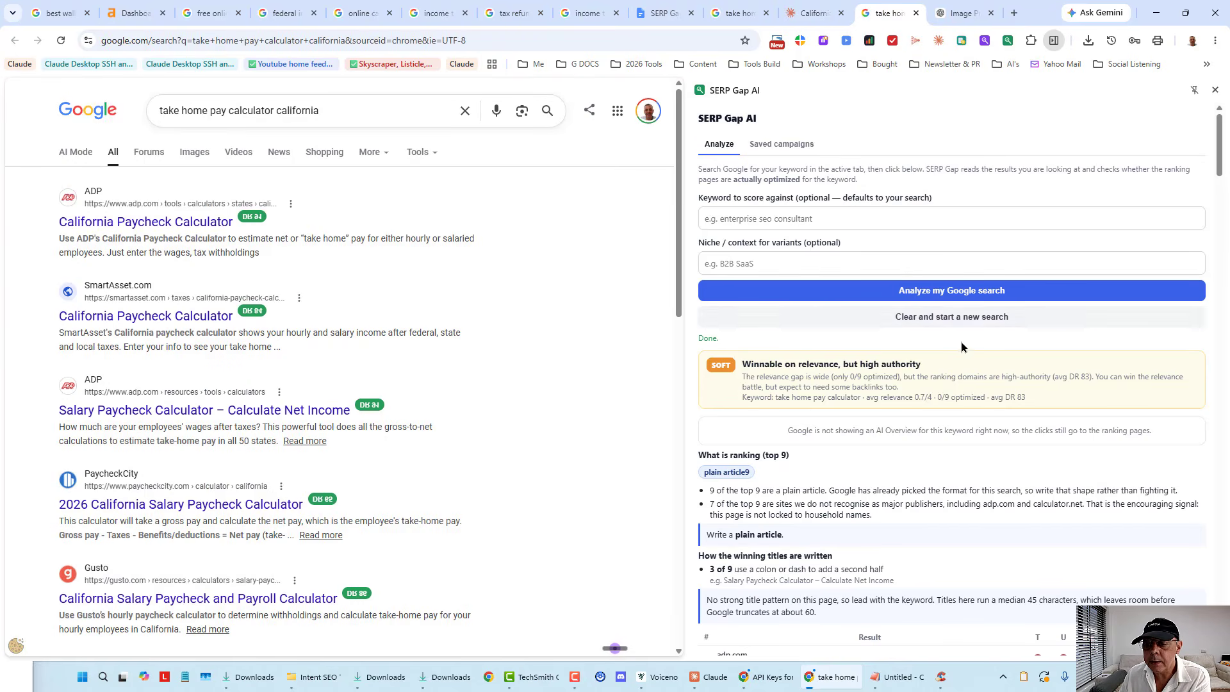
scroll(959, 344, "down", 15)
scroll(959, 344, "down", 15)
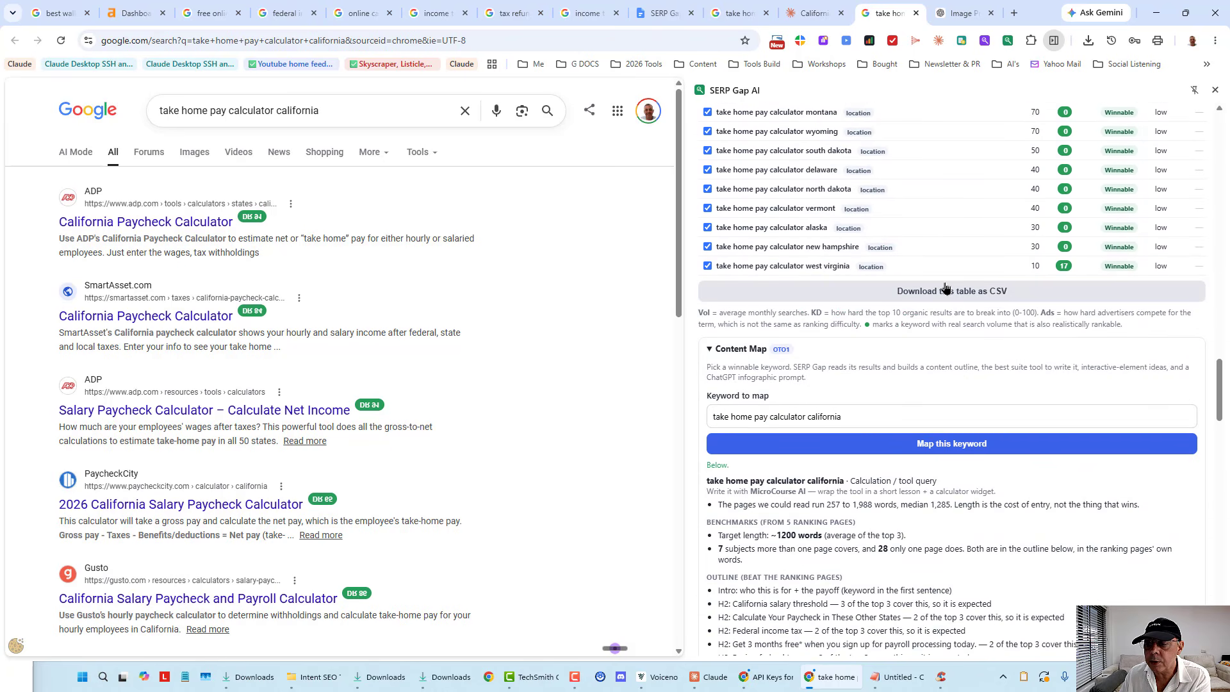
left_click(946, 292)
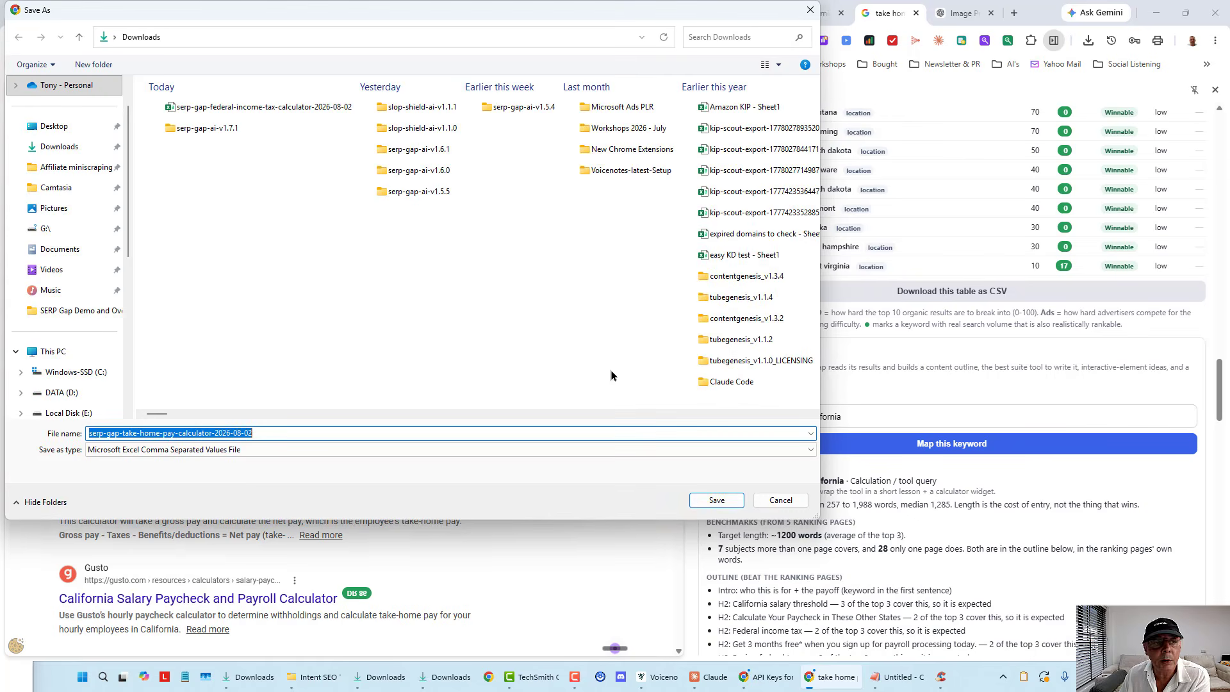
left_click(715, 502)
Examine the keyword volume and difficulty table, the winnability verdict and the ranking-page scores in SERP Gap AI.
scroll(939, 347, "up", 8)
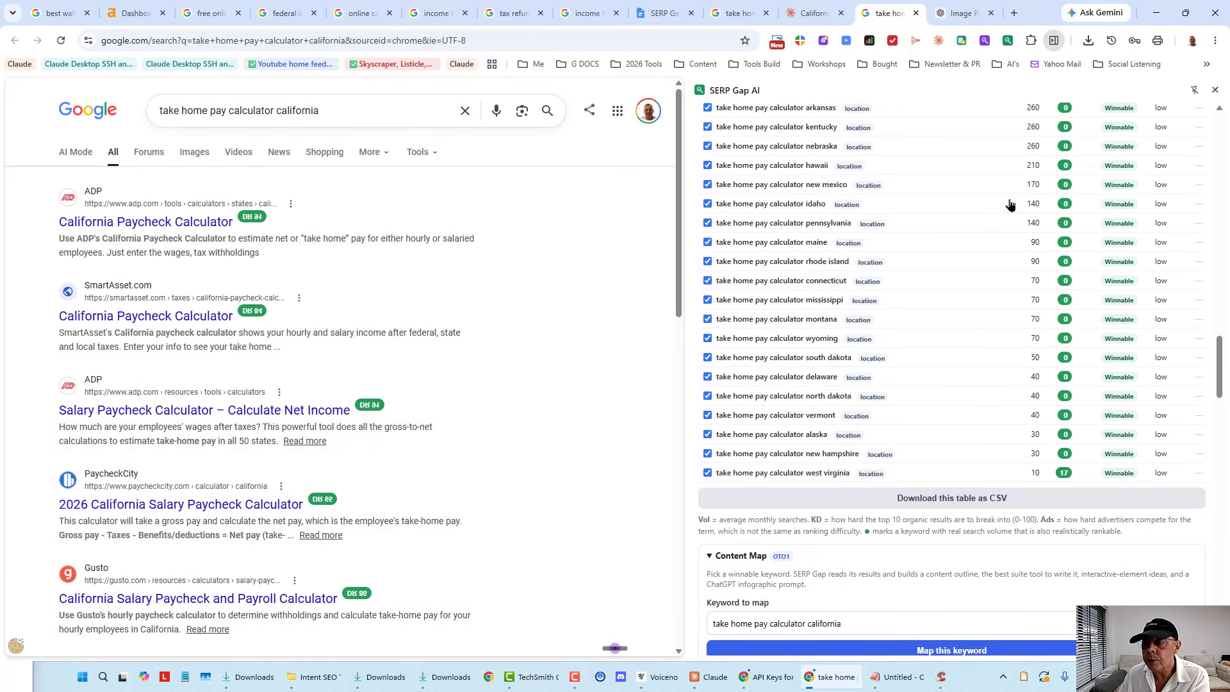
scroll(1199, 360, "up", 10)
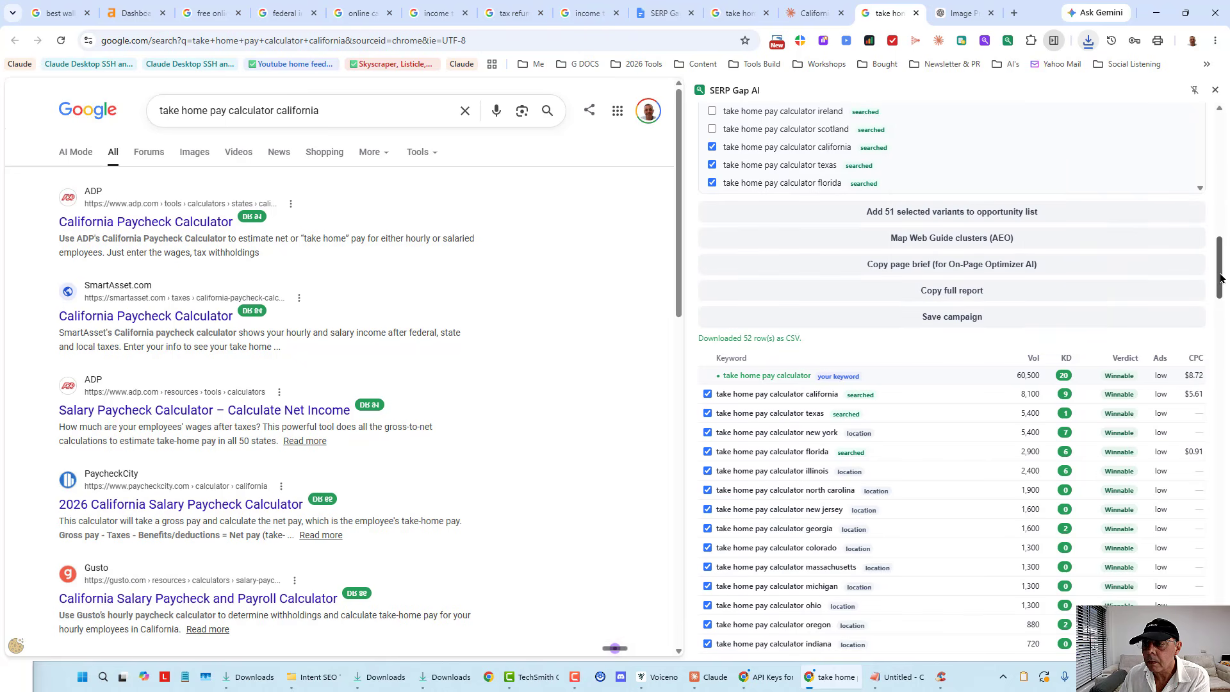
scroll(1220, 277, "up", 10)
scroll(1203, 275, "up", 4)
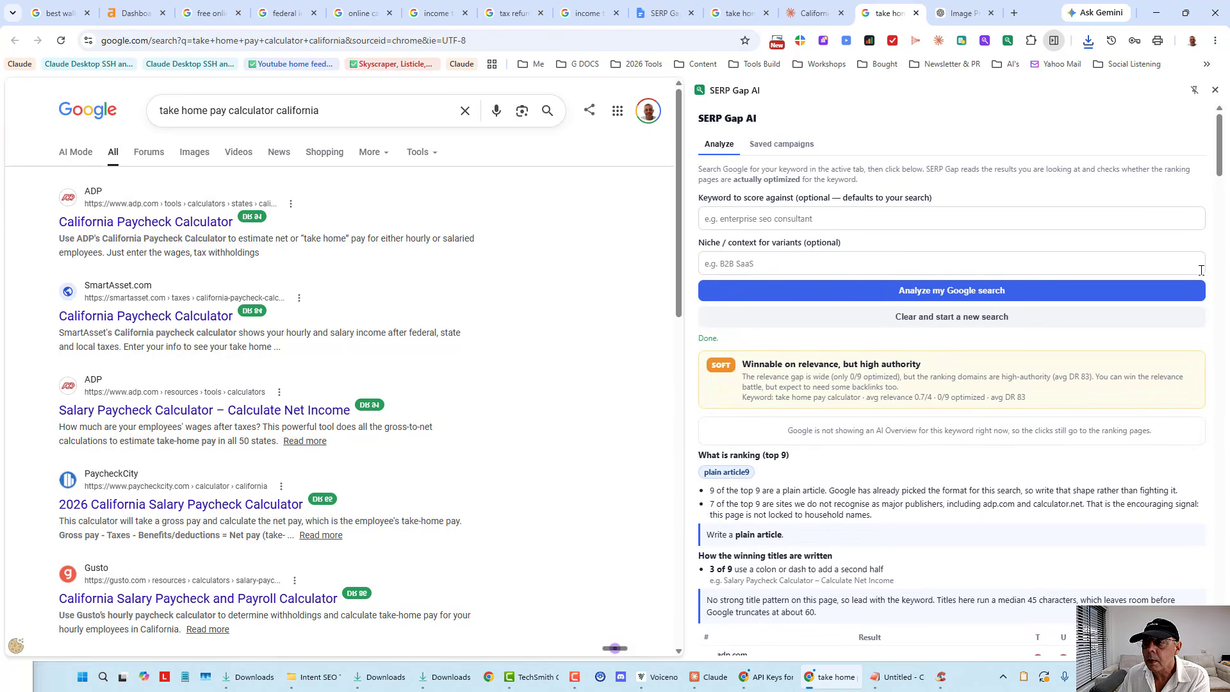
scroll(1201, 270, "down", 7)
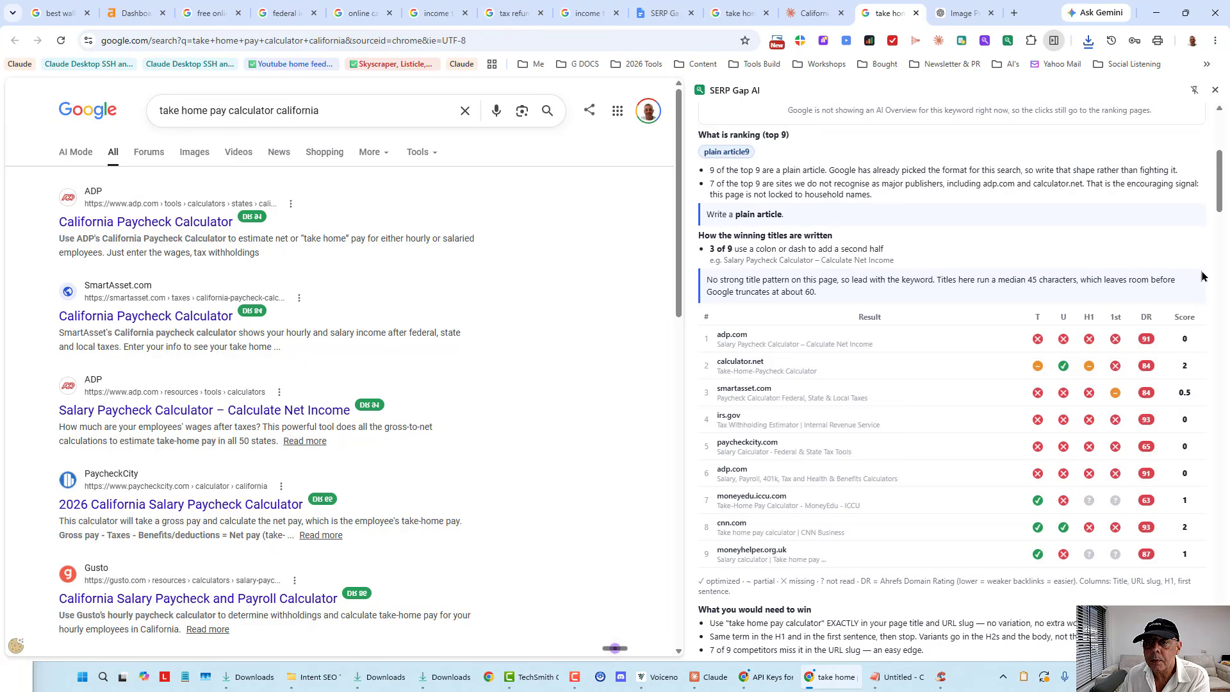
scroll(1202, 273, "up", 7)
scroll(1201, 274, "down", 2)
scroll(1201, 275, "up", 2)
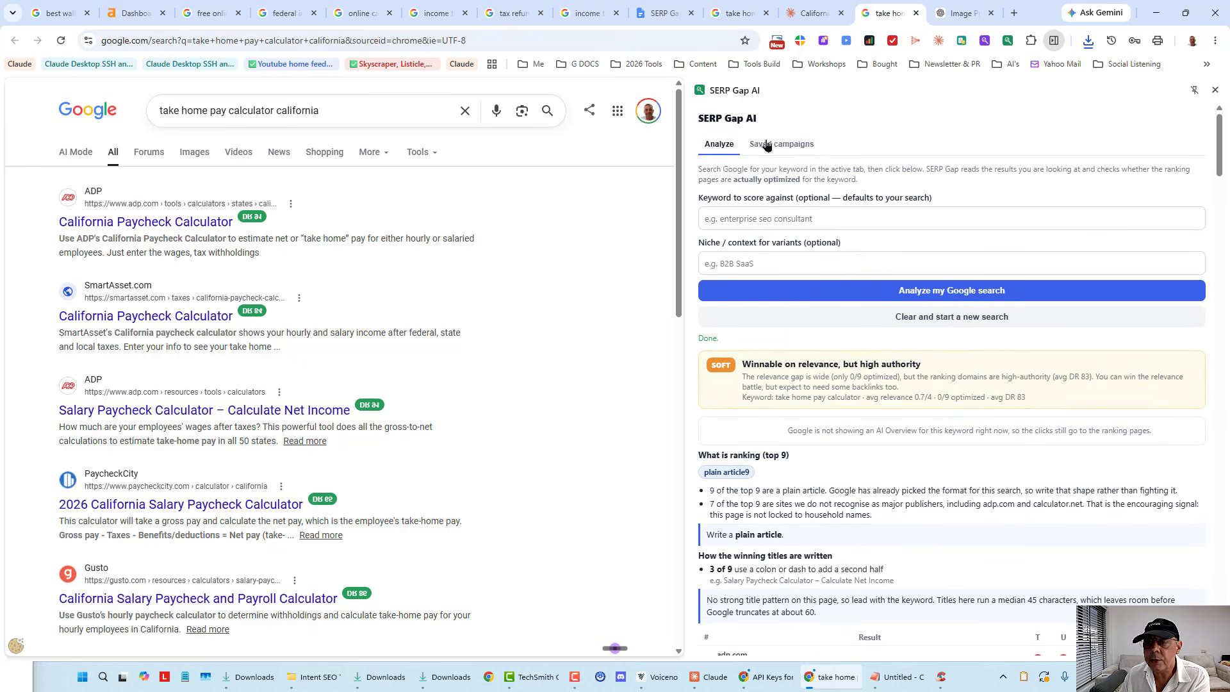
Look through the keyword variants, prompt-copying options, Research + Build and licence sections, and return to the start of the analysis.
scroll(1051, 325, "down", 11)
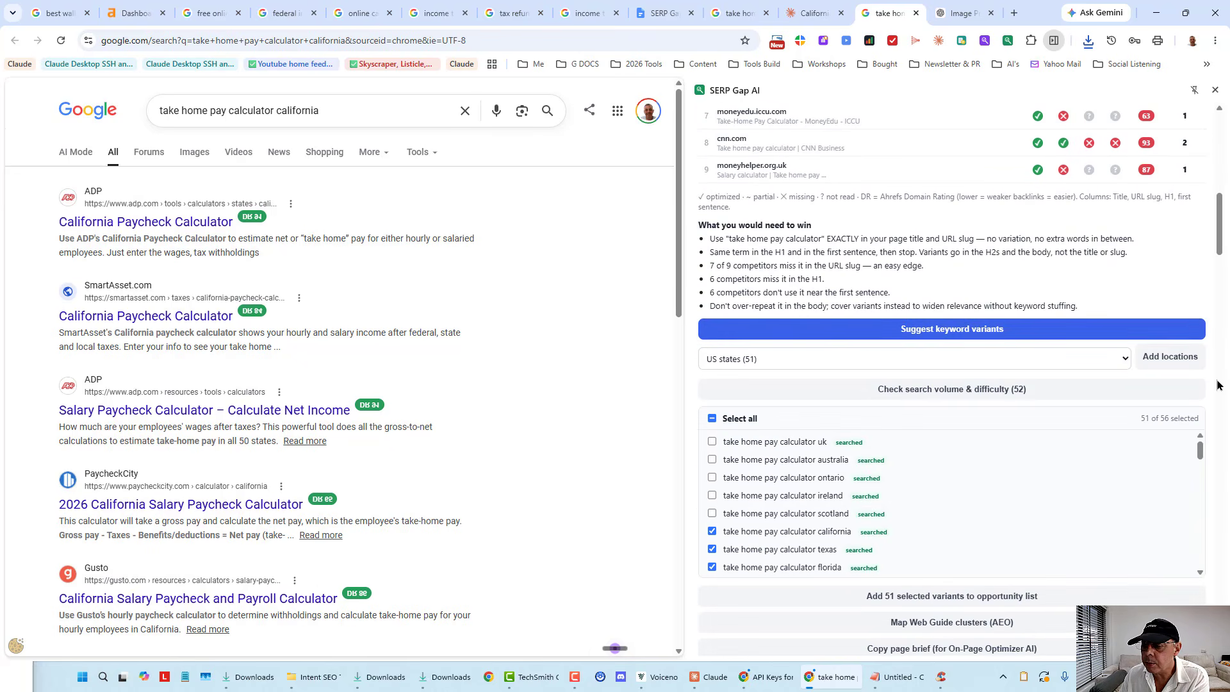
left_click_drag(1221, 234, 1221, 594)
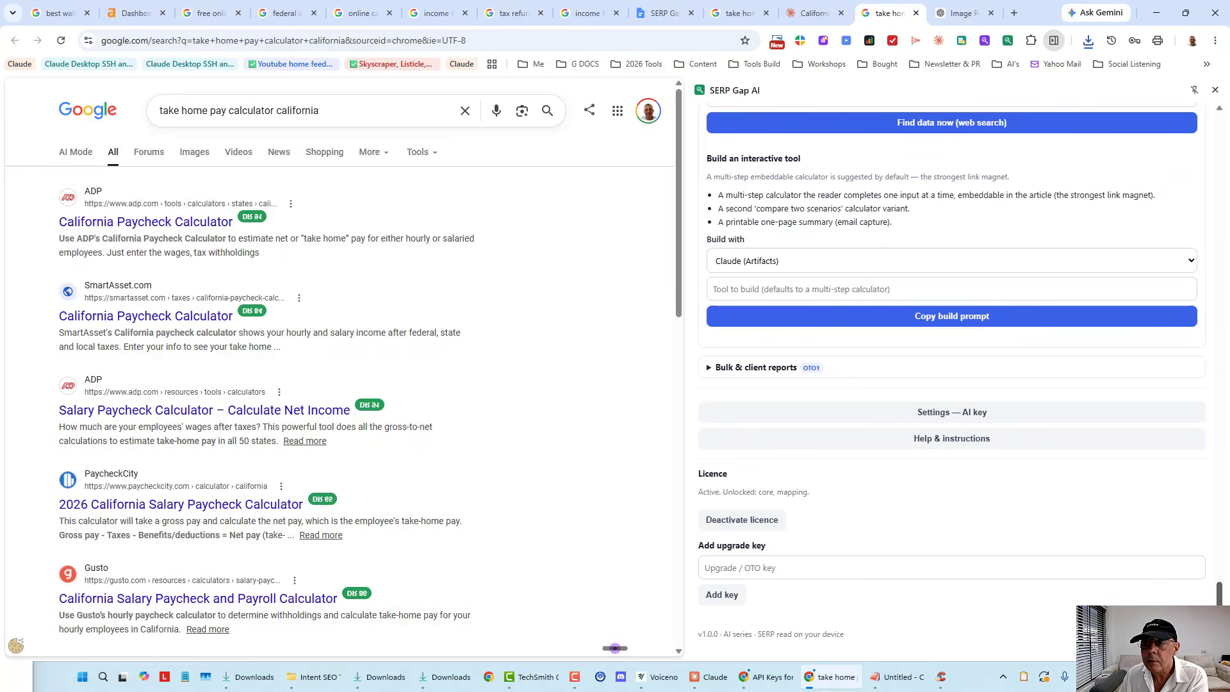
scroll(1227, 586, "up", 5)
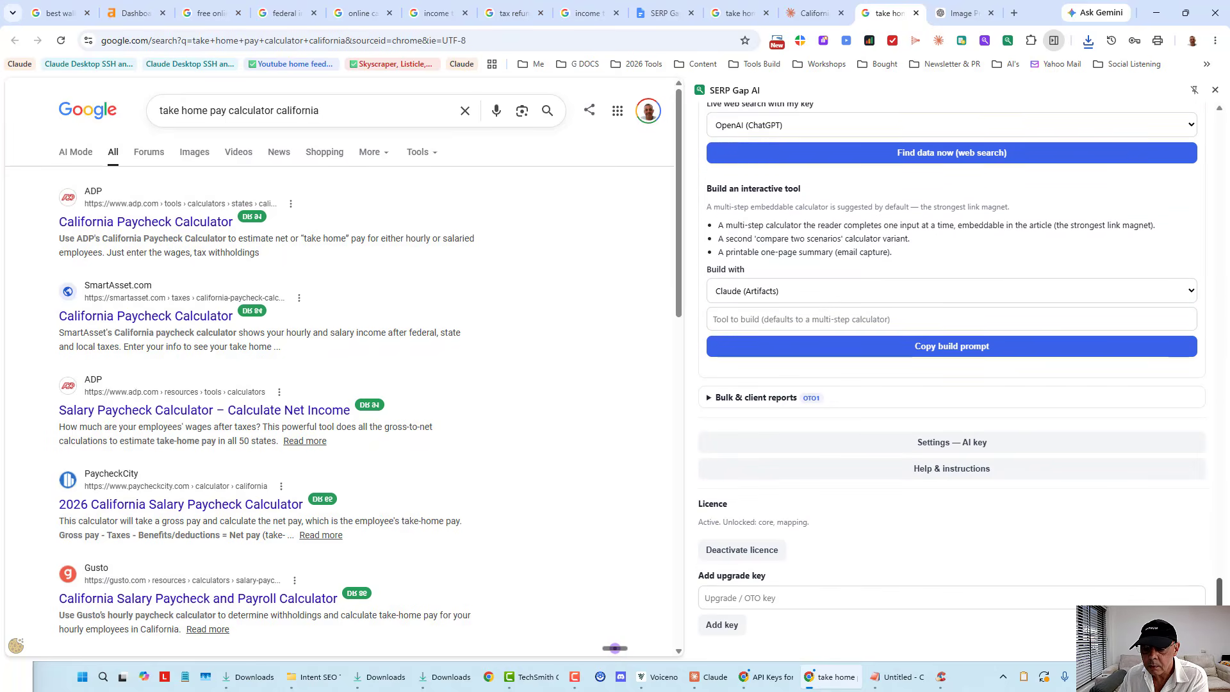
scroll(1227, 586, "up", 2)
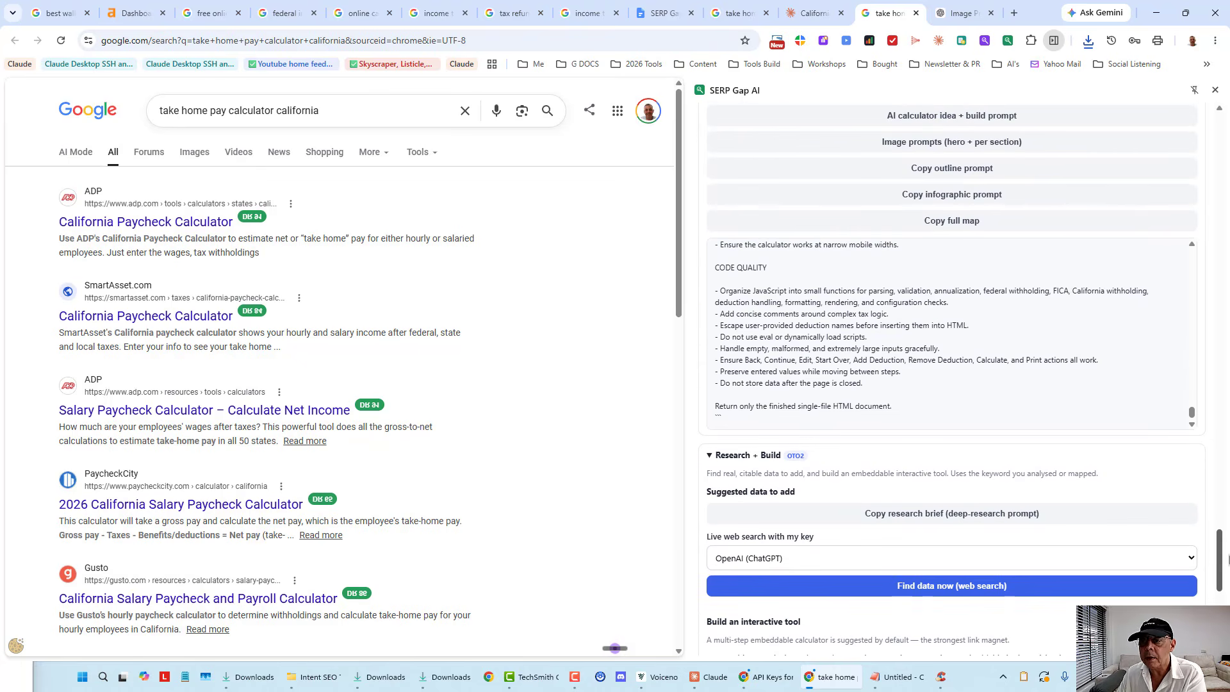
scroll(1227, 559, "up", 4)
left_click_drag(1227, 538, 1227, 147)
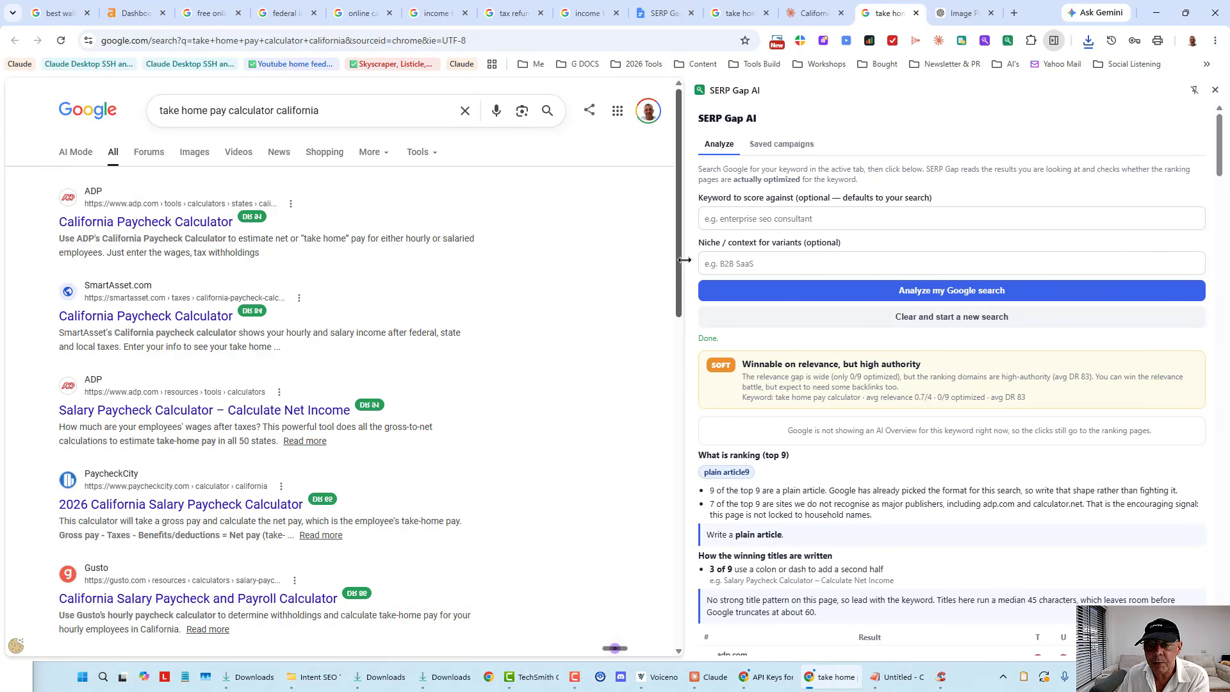
Widen the SERP Gap AI panel, clear the previous analysis and analyze the Google search for "take home pay calculator california".
left_click_drag(685, 259, 594, 260)
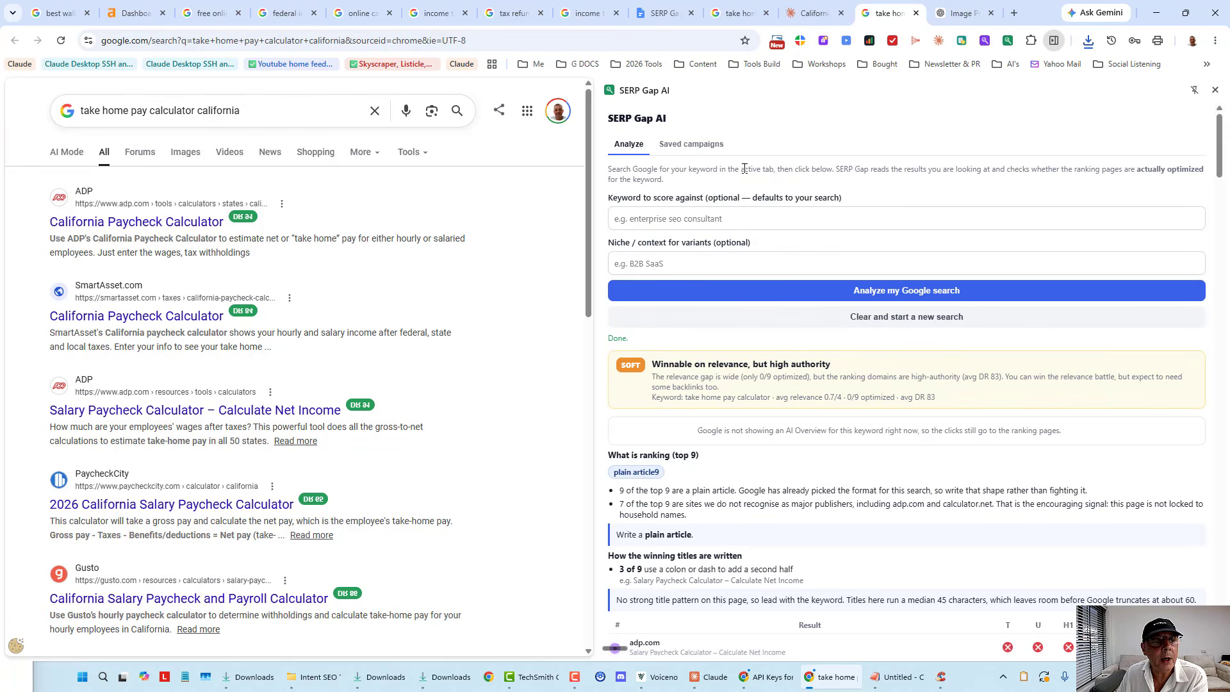
left_click(899, 317)
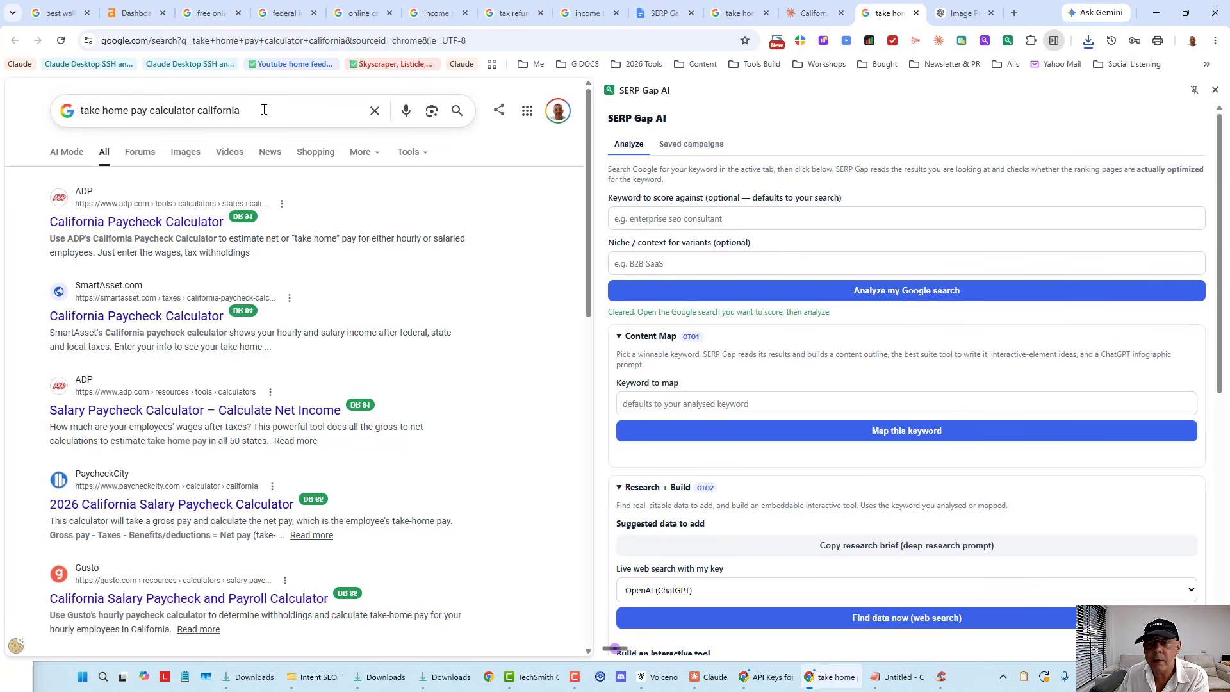
left_click(861, 291)
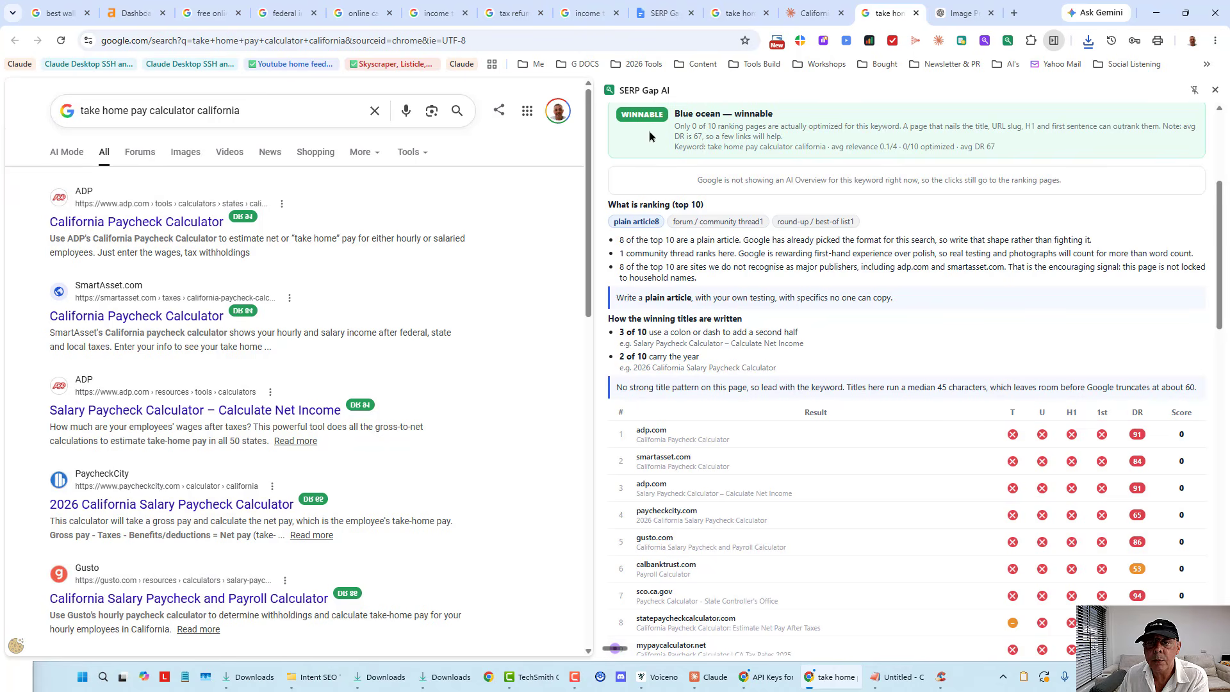
scroll(994, 232, "down", 3)
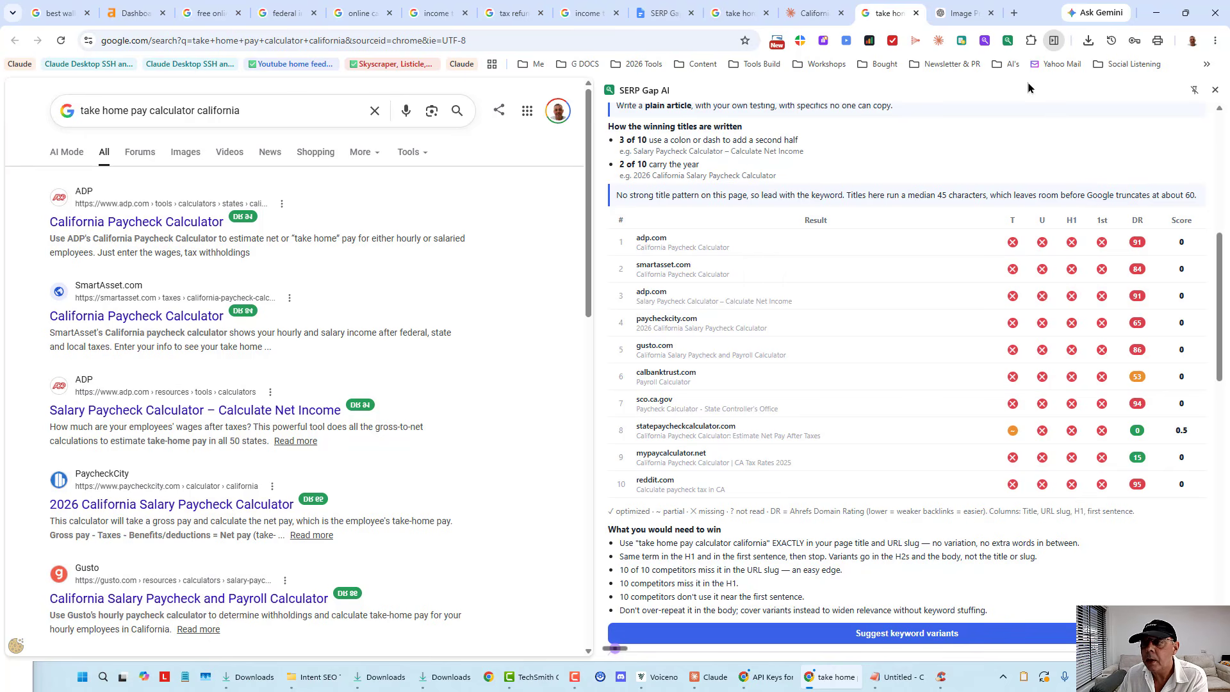
Switch to the "SERP Gap Updates and features to add" document and add "H2 column" as a new line at the end.
left_click(644, 12)
left_click(330, 455)
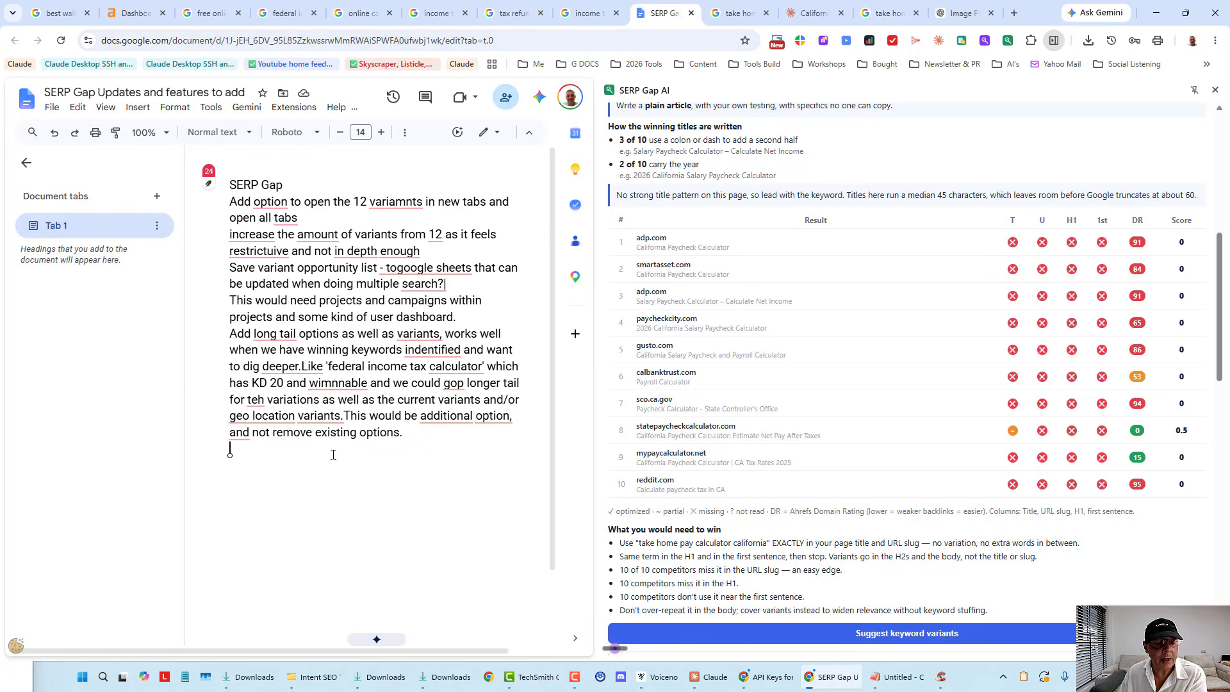
type("H@")
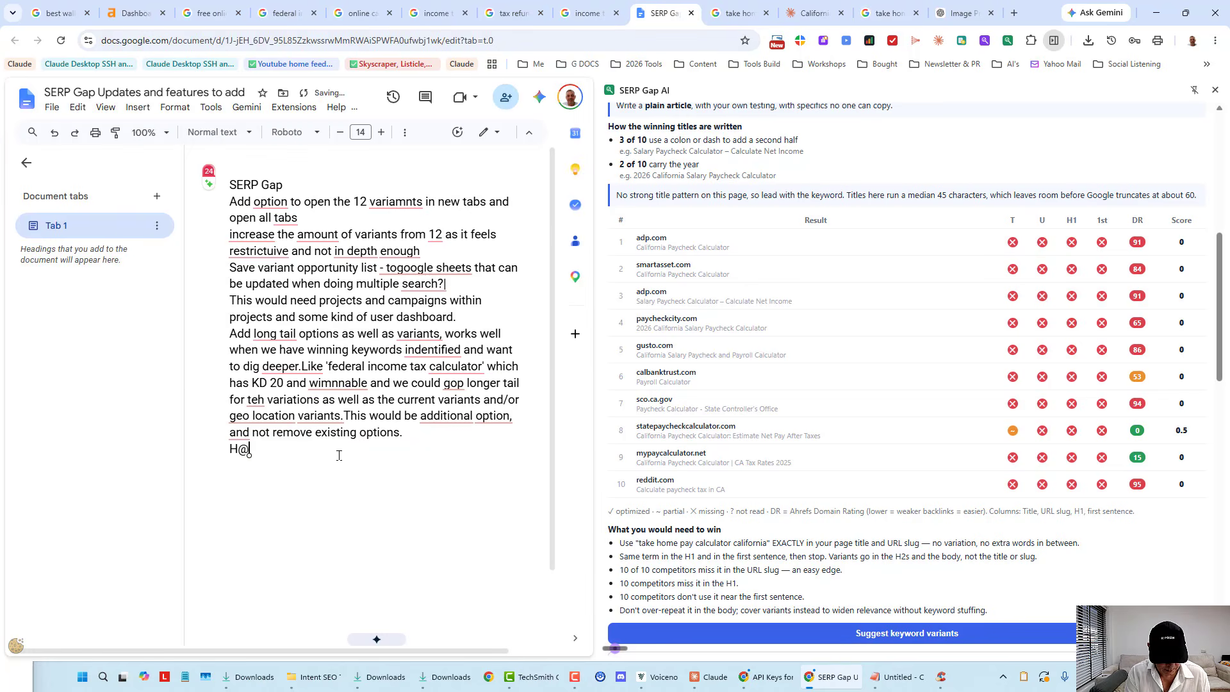
type(" column")
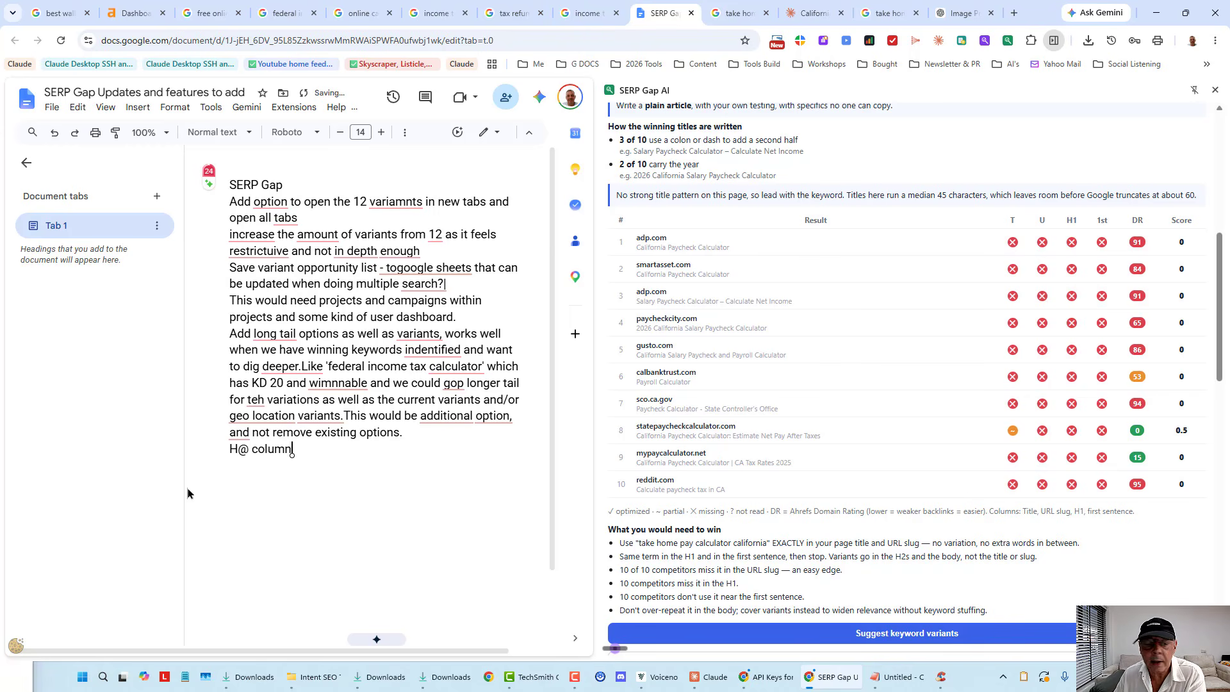
left_click(244, 453)
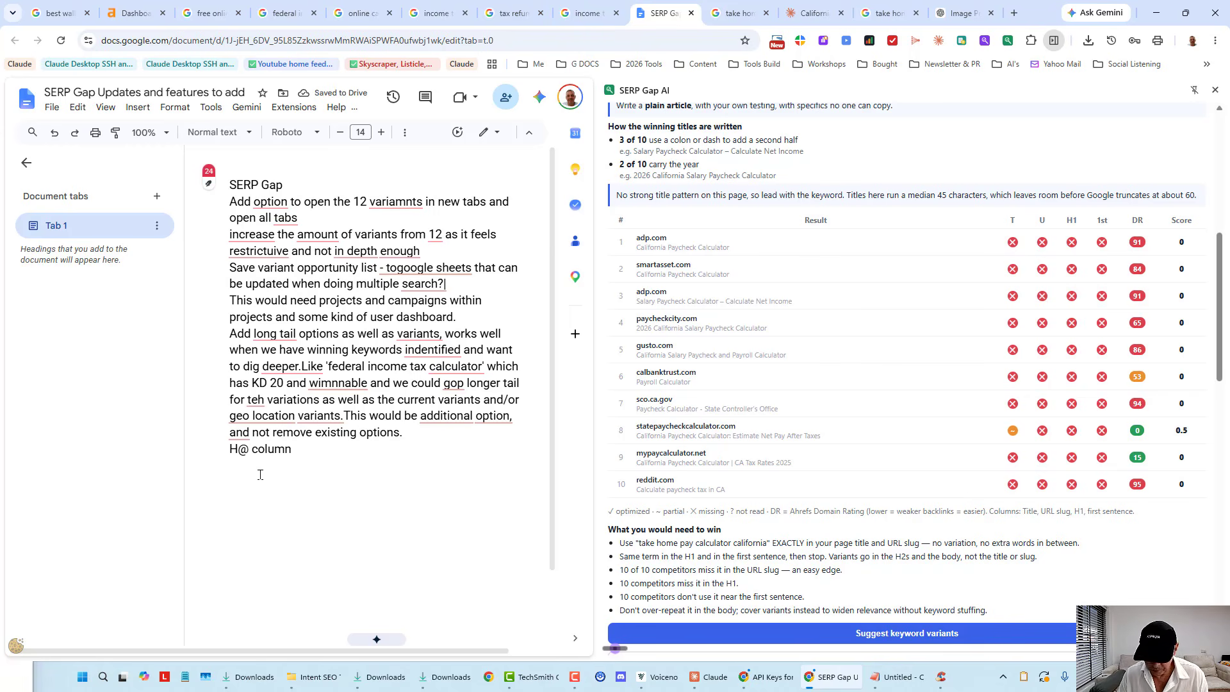
key("XF86Calculator")
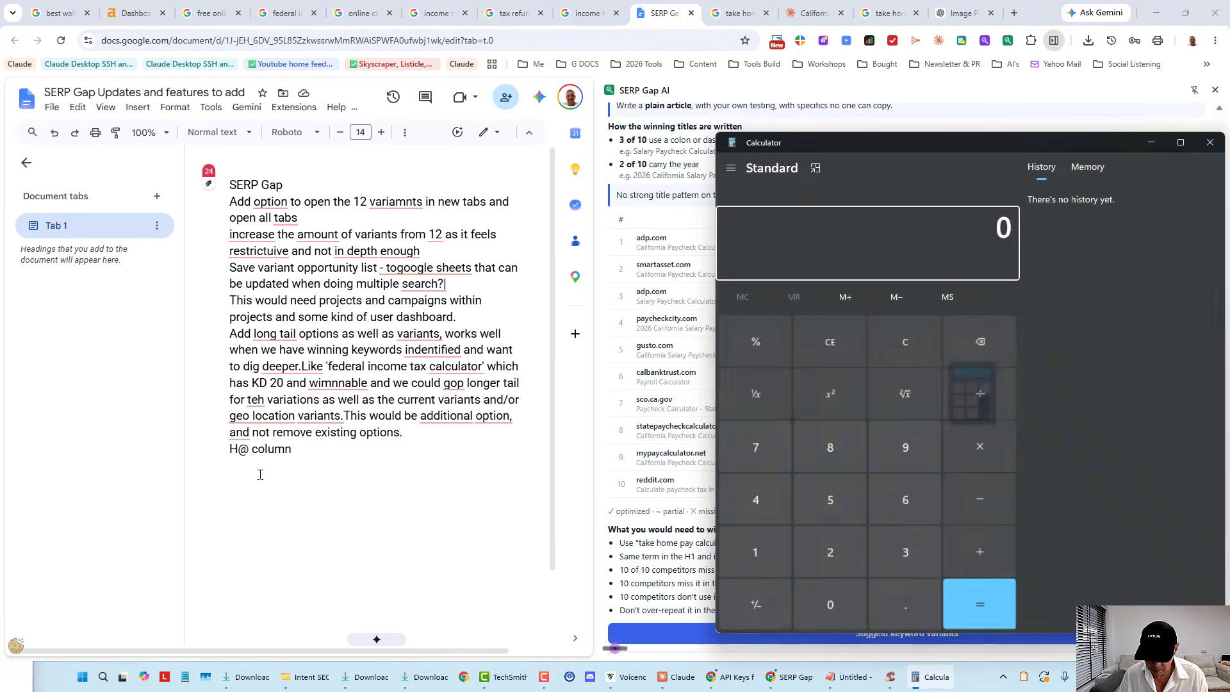
left_click(1210, 143)
scroll(1211, 149, "up", 7)
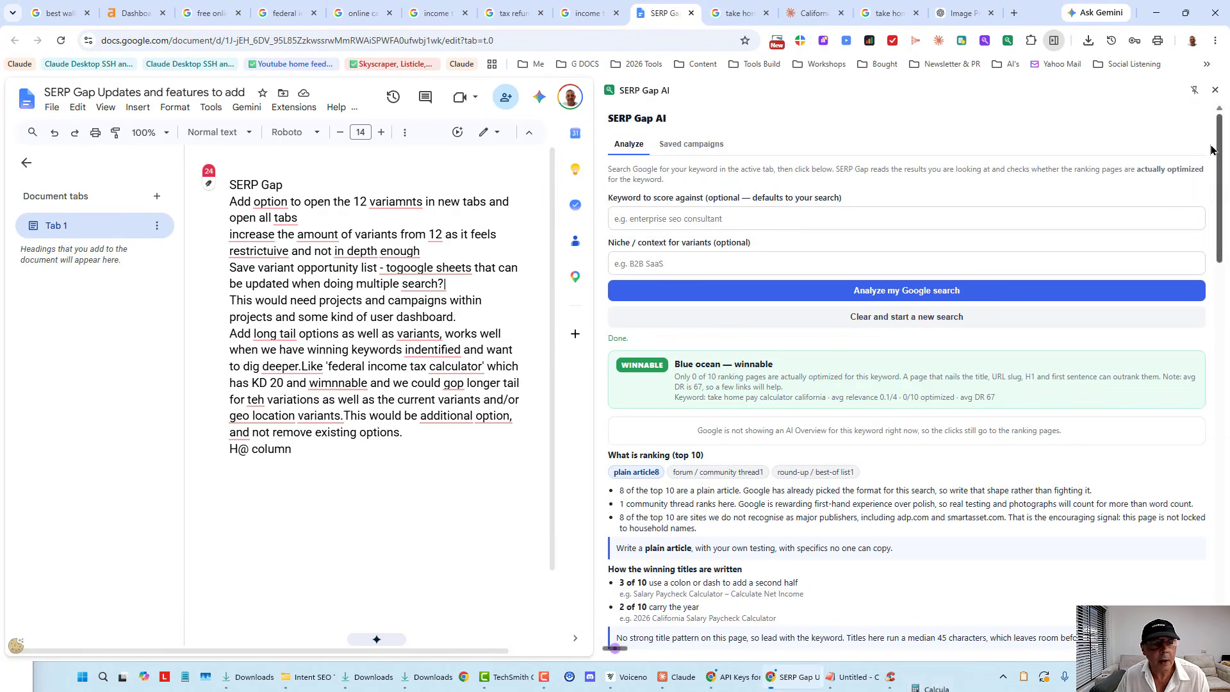
key("BackSpace")
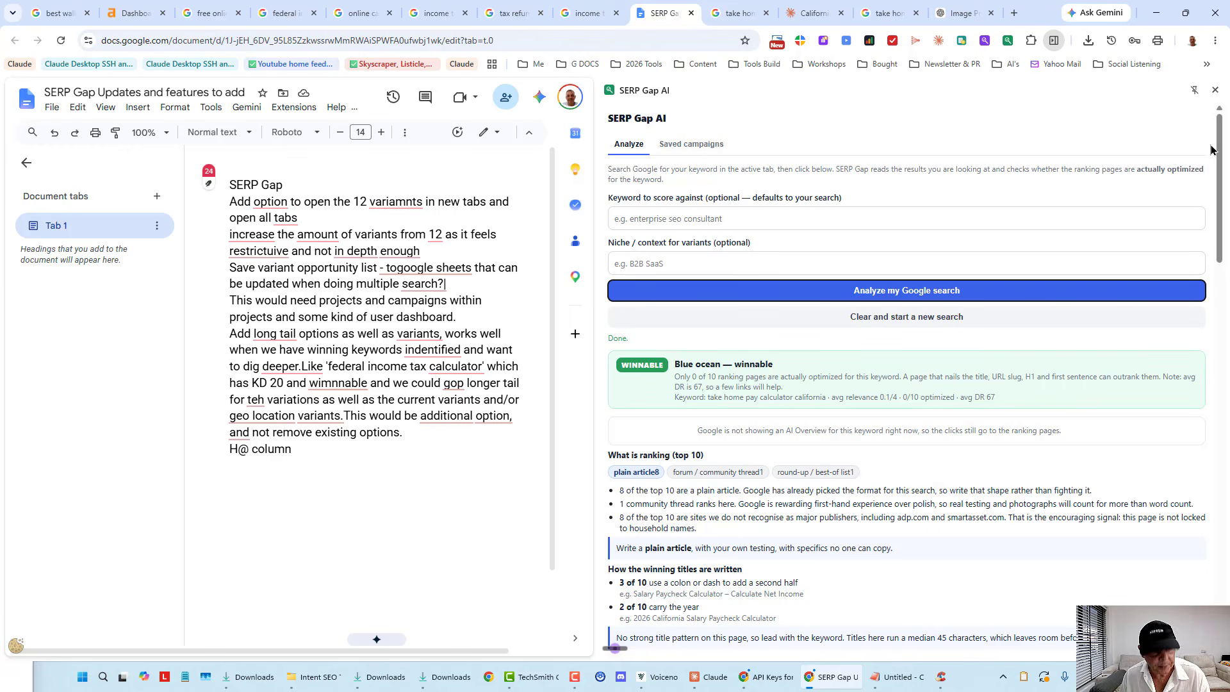
left_click(237, 453)
key("Delete")
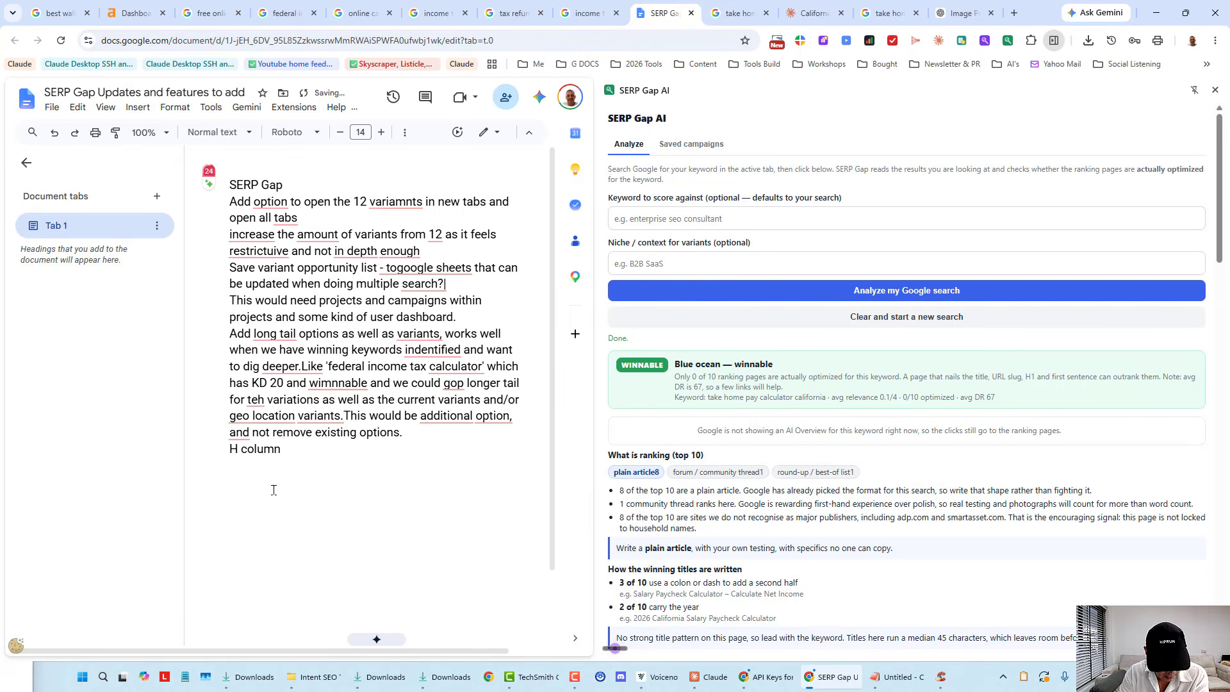
type("2")
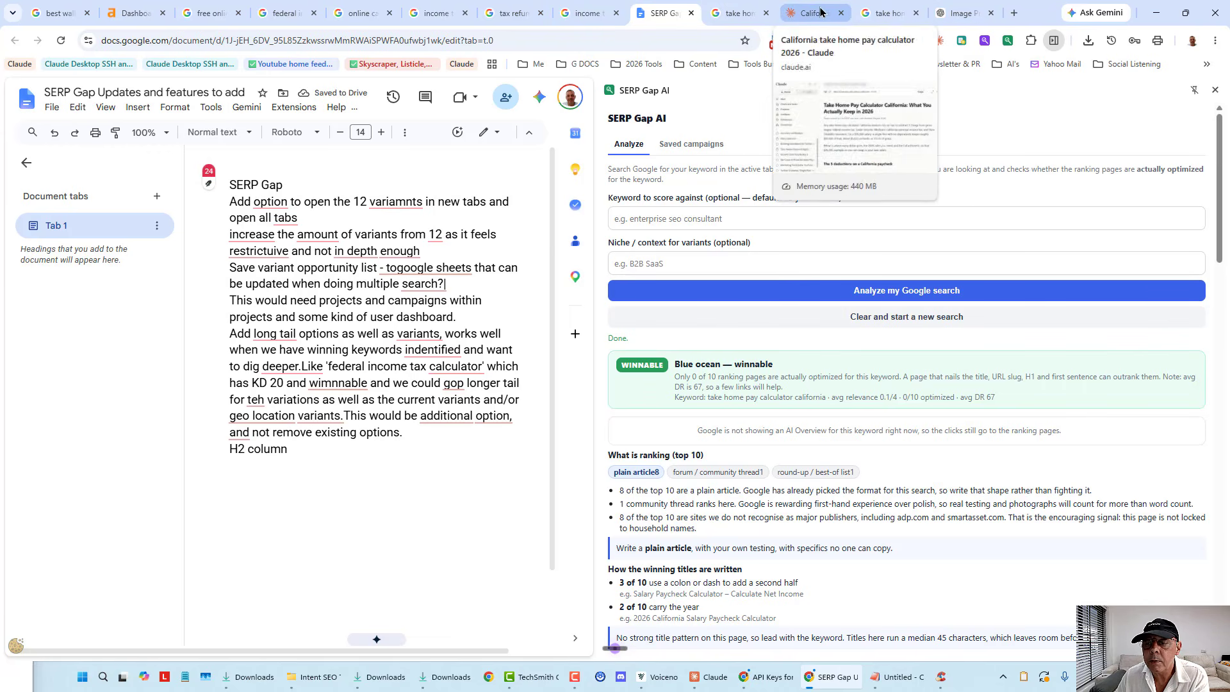
Return to the "take home pay calculator california" results and generate keyword variants for the analysed keyword.
left_click(887, 12)
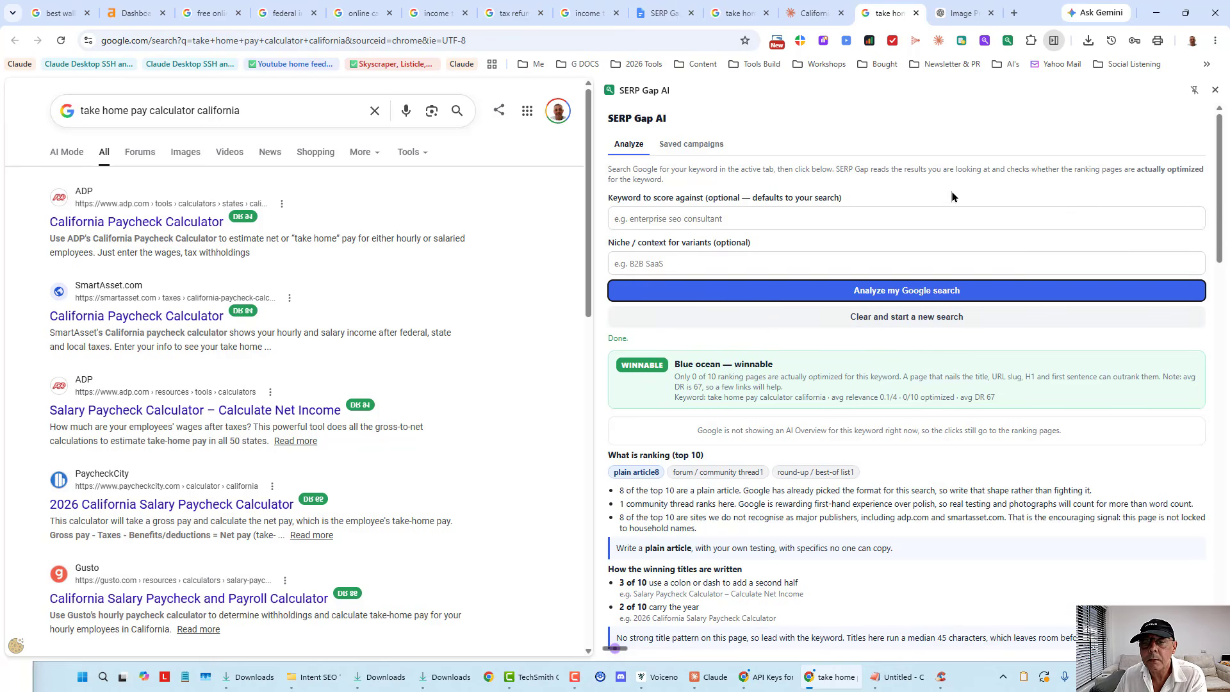
scroll(939, 215, "down", 7)
scroll(940, 218, "down", 6)
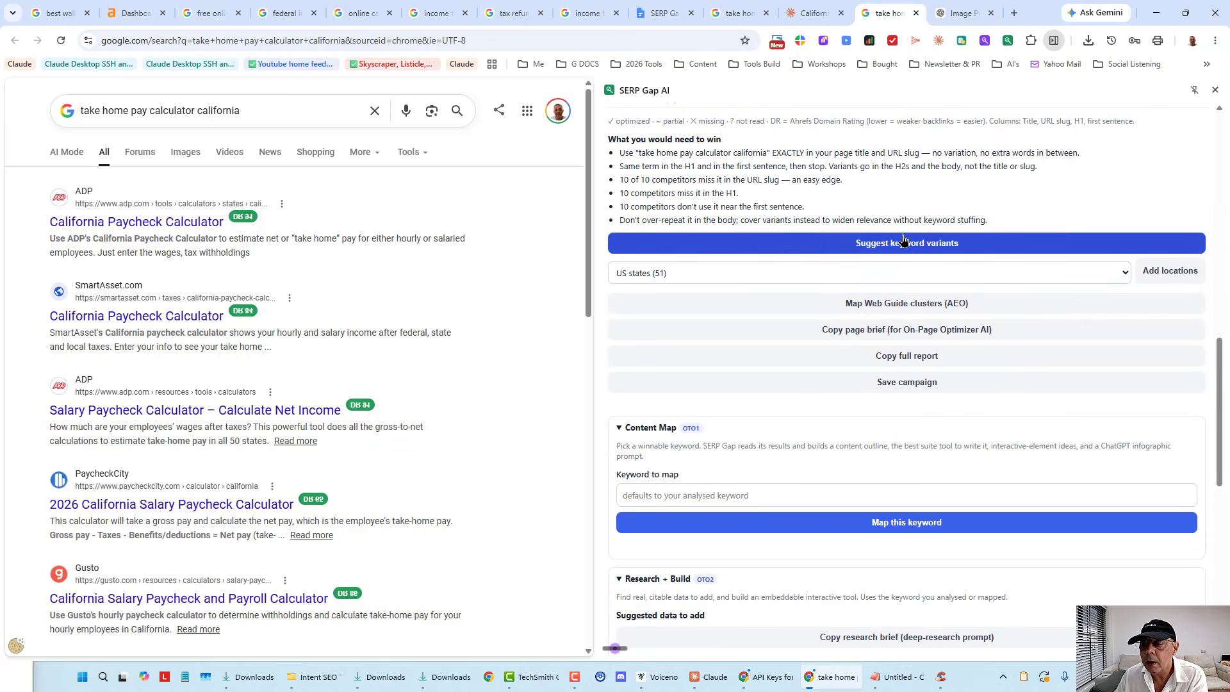
left_click(904, 244)
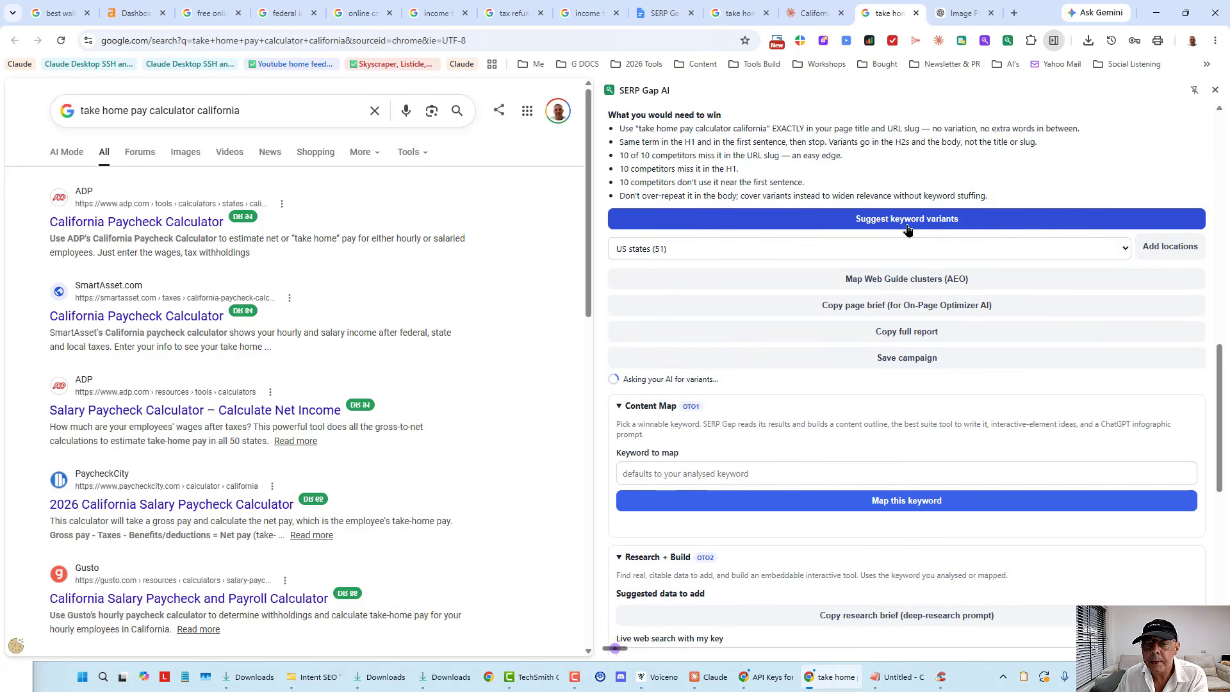
scroll(849, 444, "down", 1)
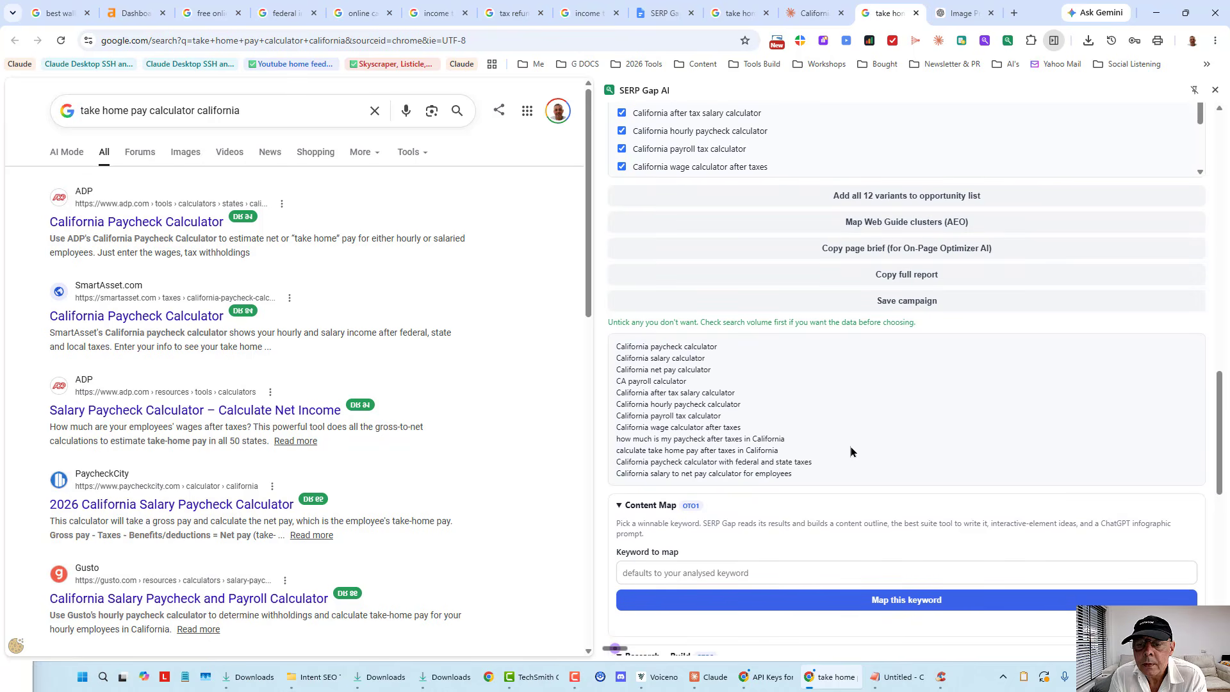
Check search volume and difficulty for the analysed keyword and all 12 suggested variants.
scroll(839, 282, "up", 3)
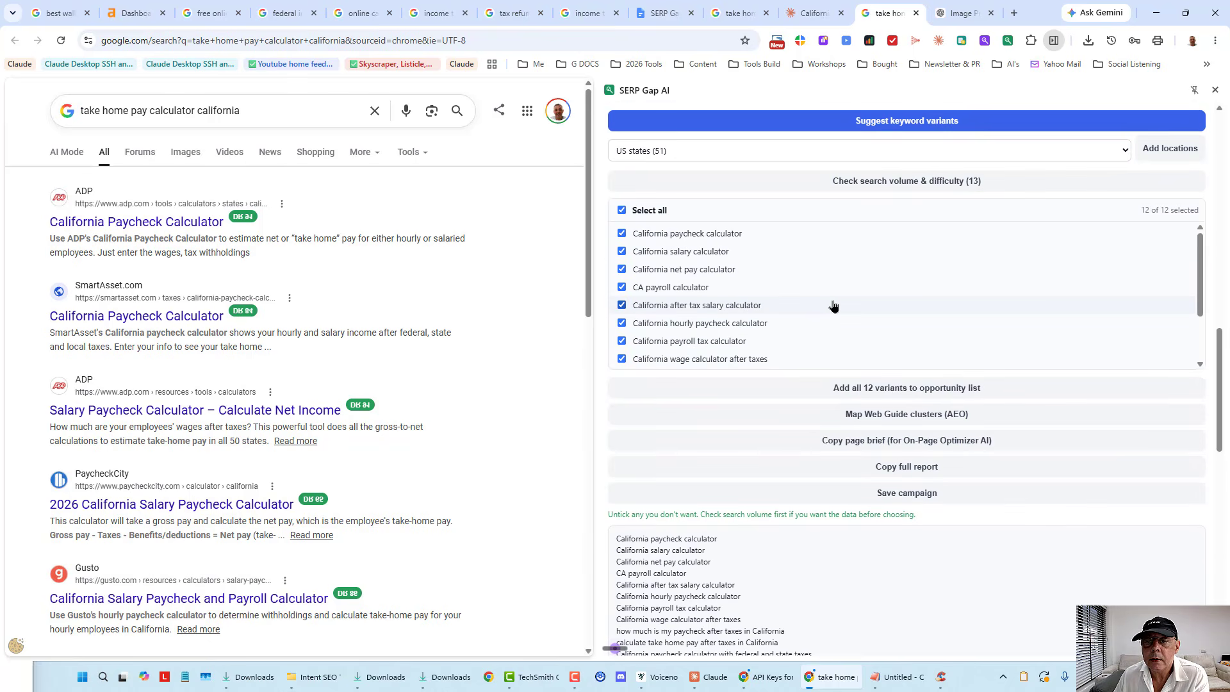
left_click(889, 182)
scroll(1183, 415, "up", 4)
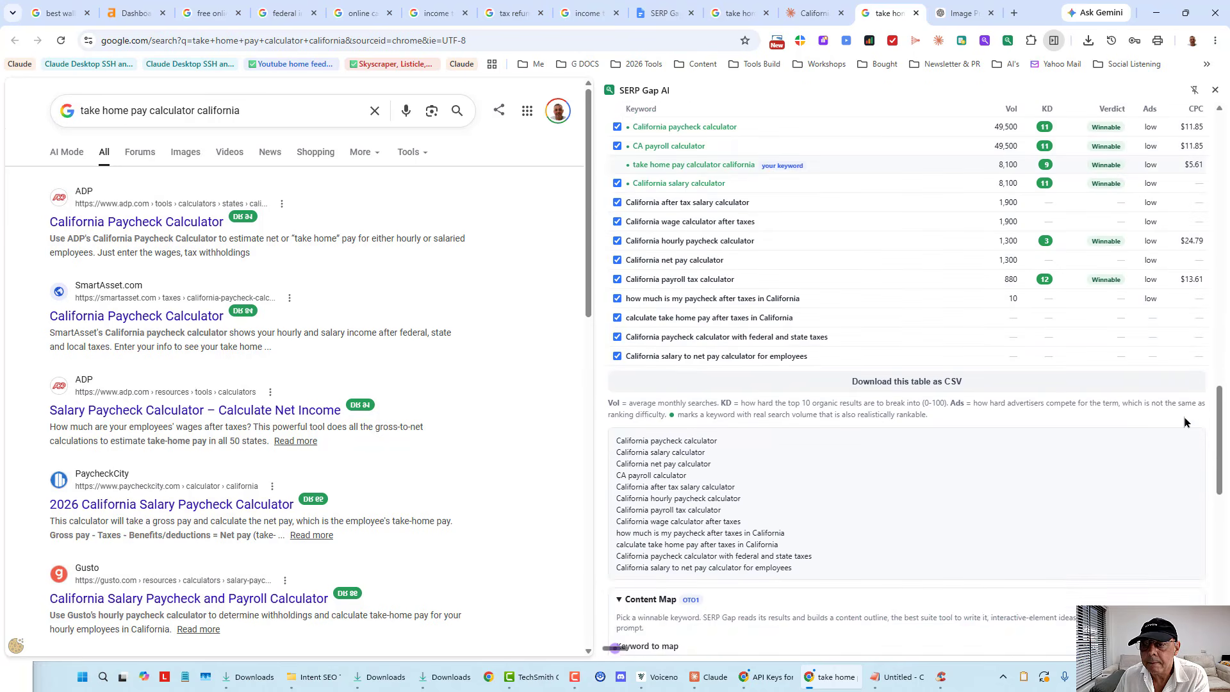
scroll(1182, 415, "up", 2)
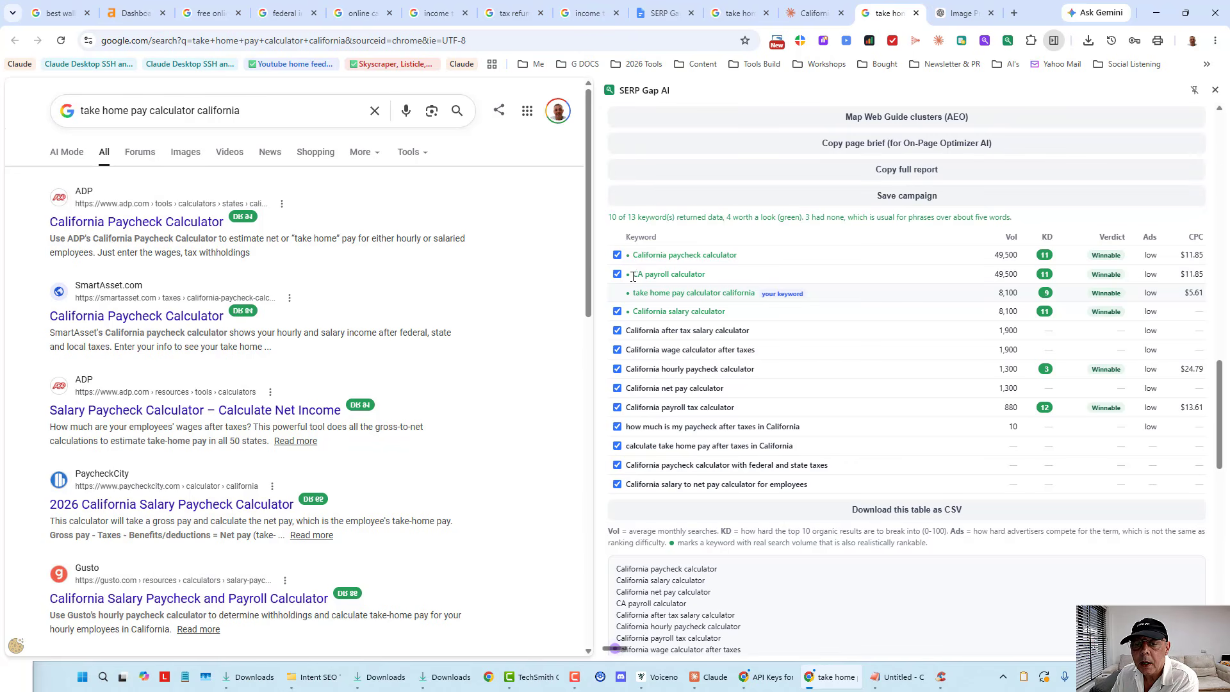
Examine the California paycheck calculator and CA payroll calculator rows and compare them with the advice on what is needed to win.
left_click_drag(737, 276, 633, 254)
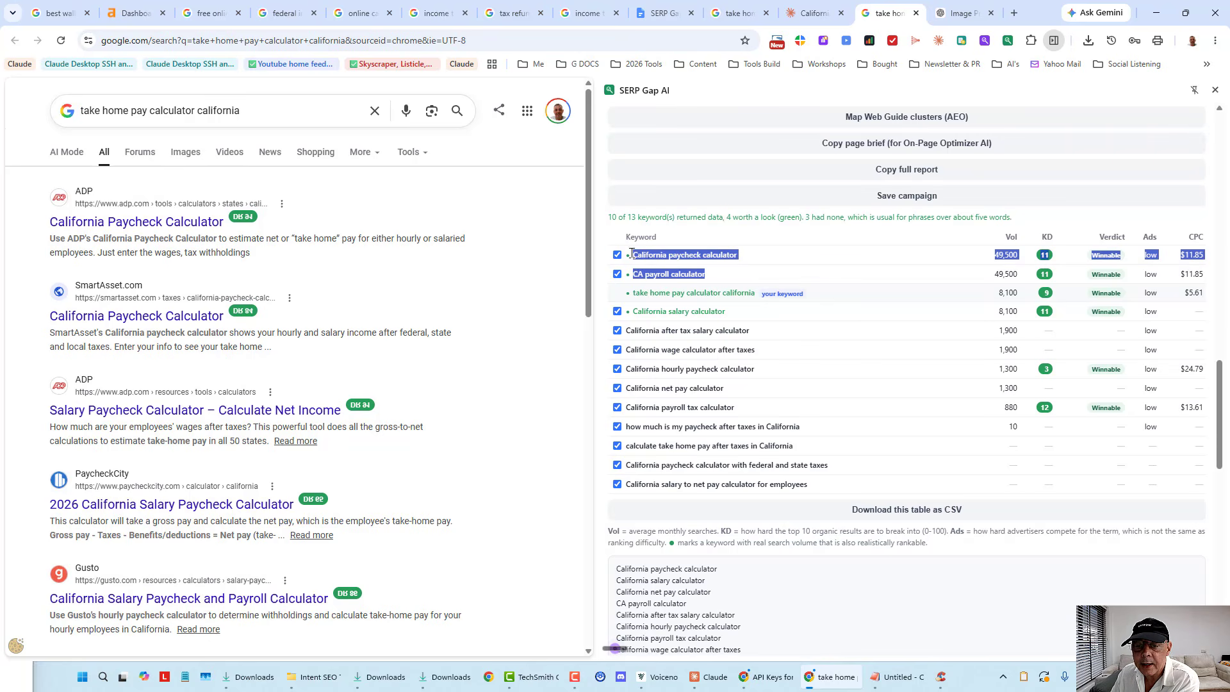
left_click(1126, 215)
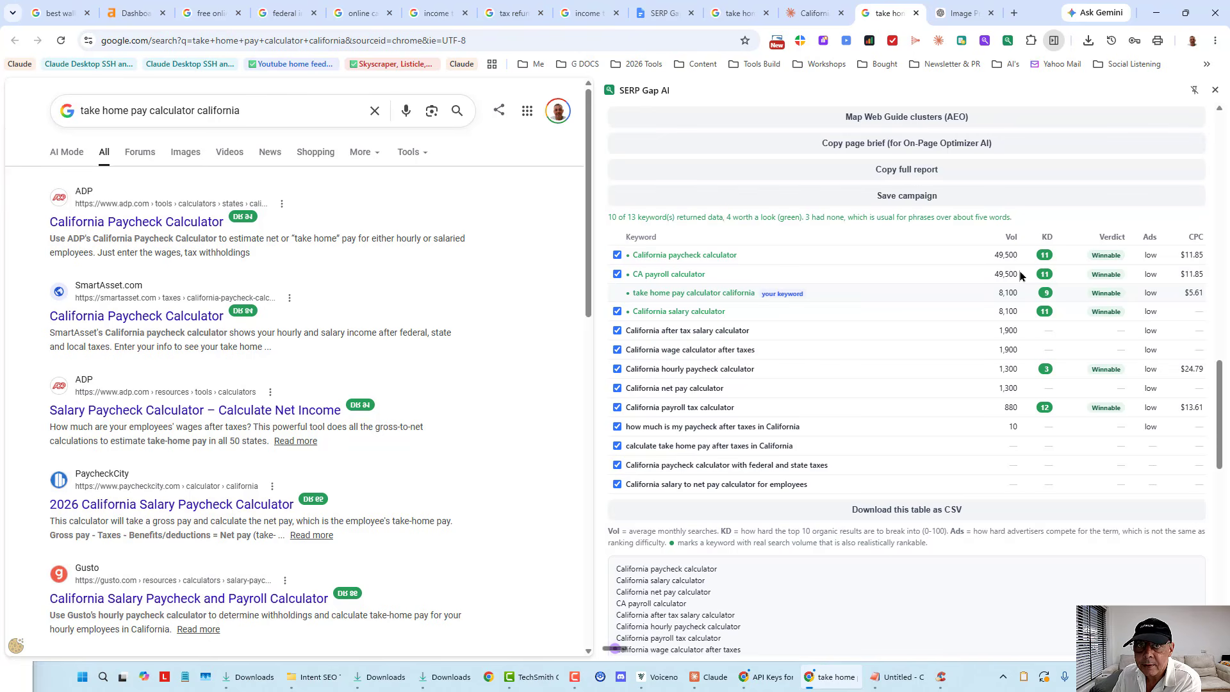
left_click_drag(720, 272, 624, 275)
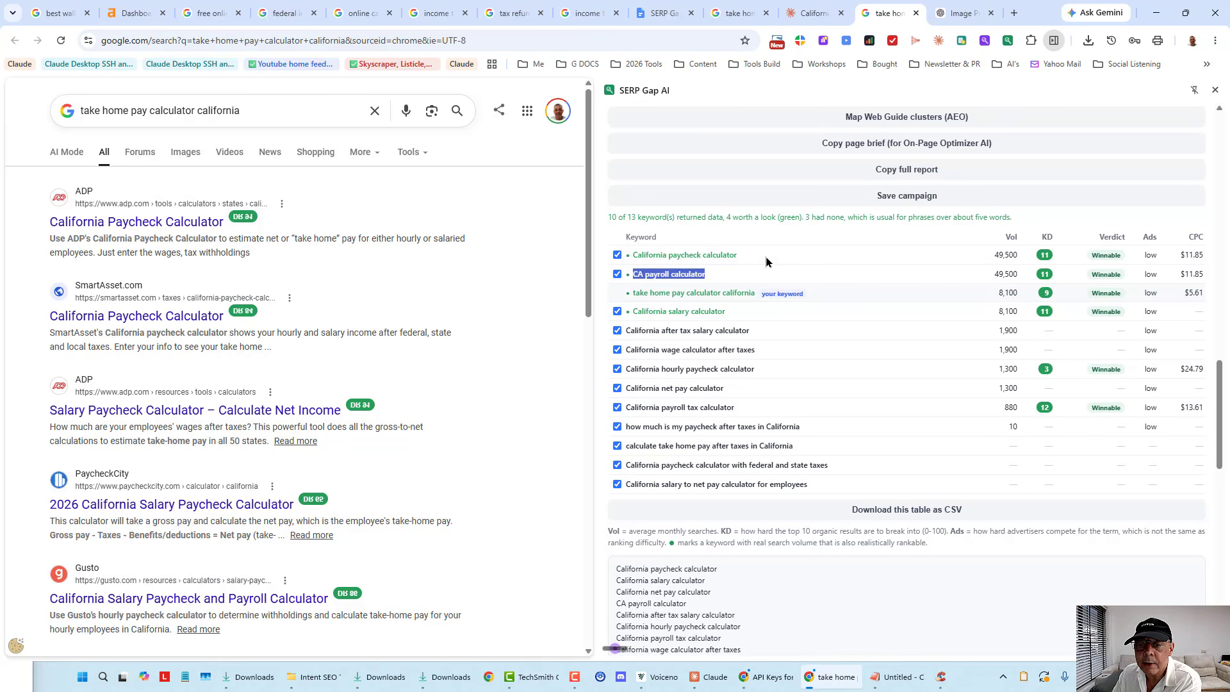
left_click_drag(766, 261, 670, 262)
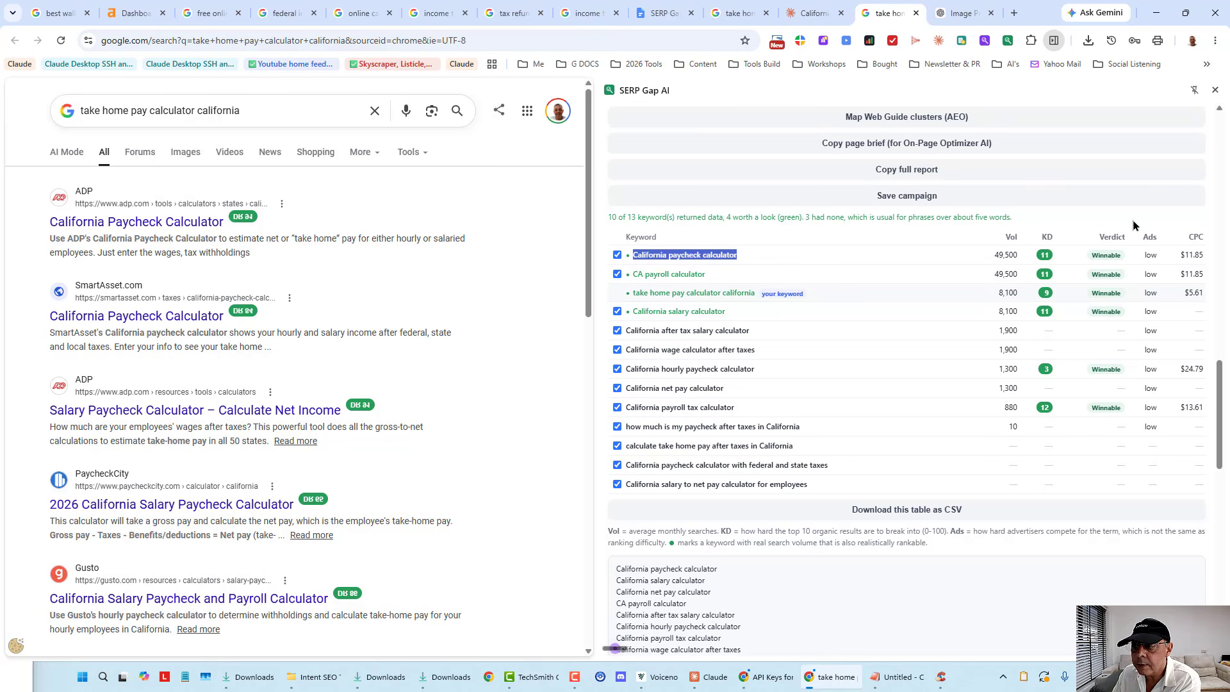
scroll(1220, 262, "up", 7)
scroll(804, 270, "up", 4)
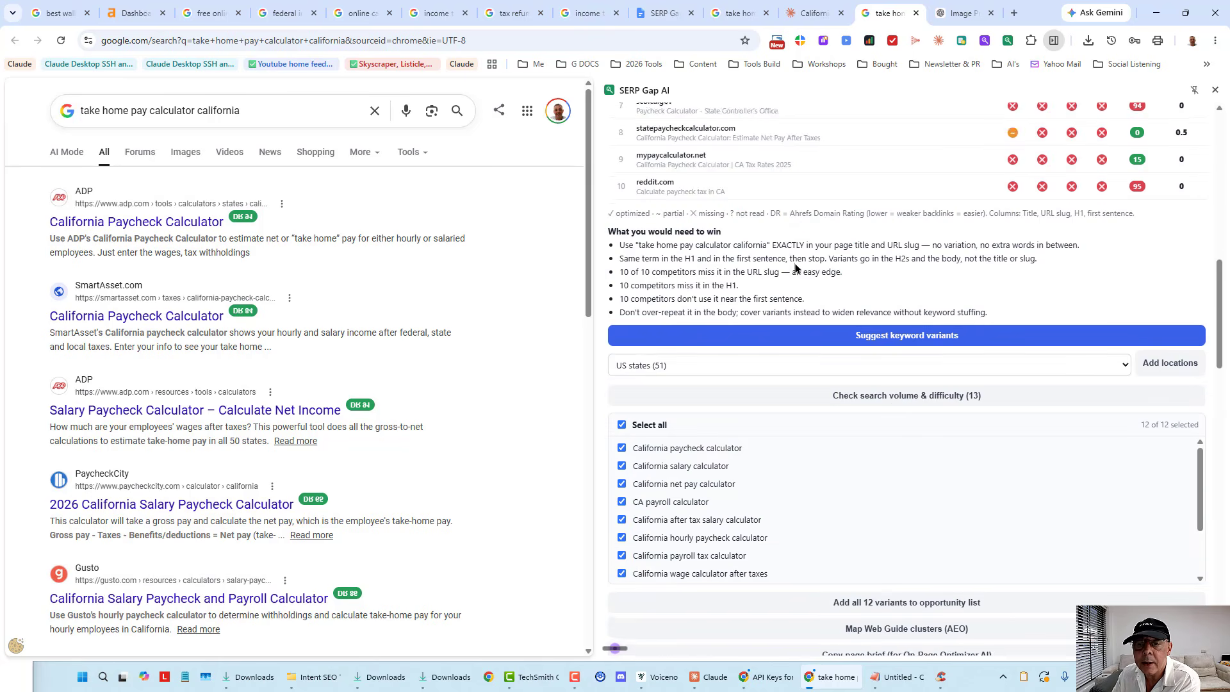
scroll(811, 266, "down", 10)
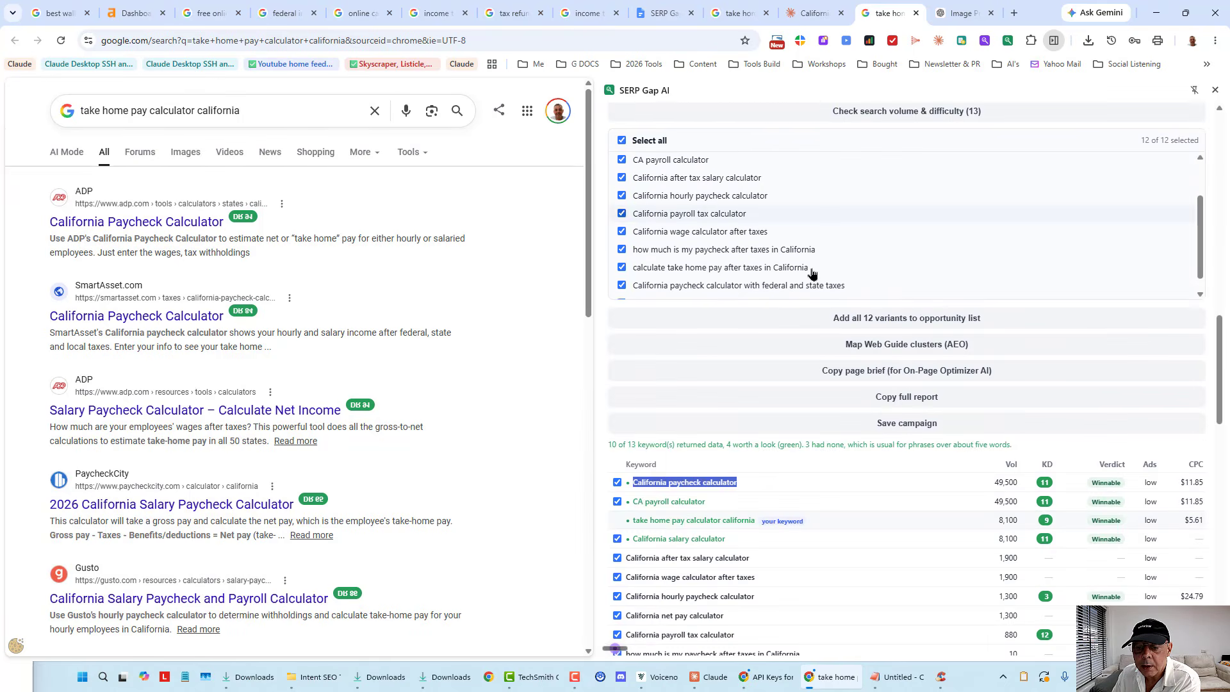
scroll(1188, 384, "down", 5)
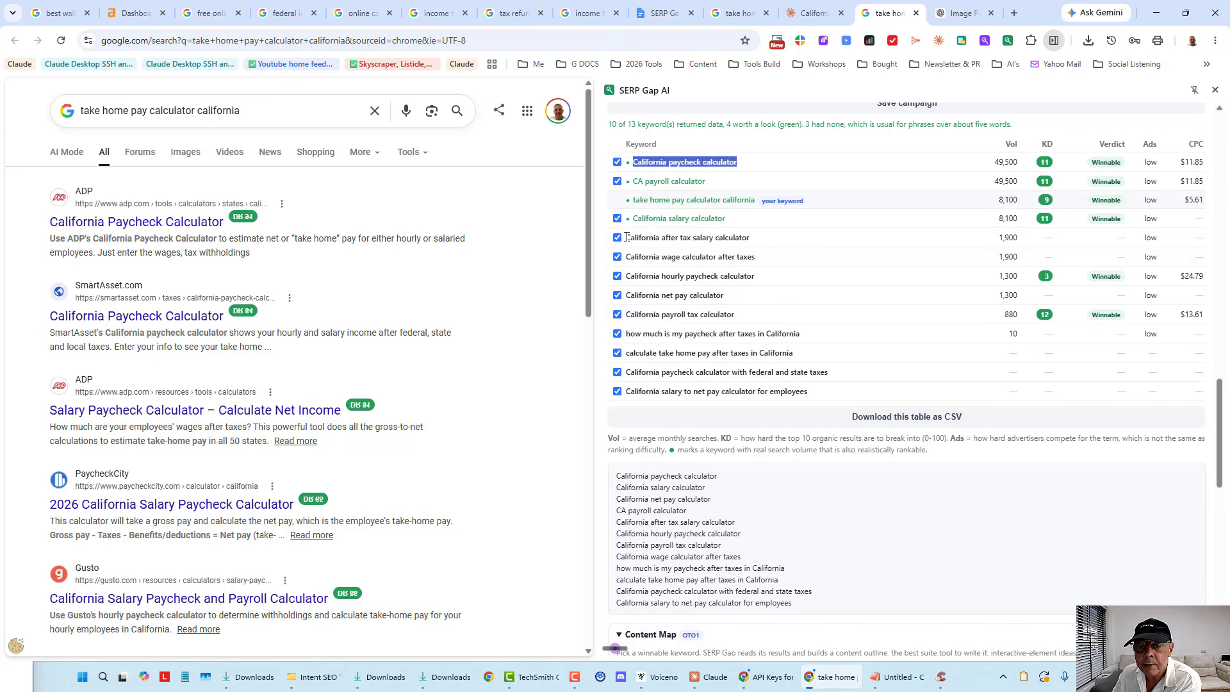
Highlight in turn the after tax salary, wage, hourly paycheck and net pay calculator variants in the keyword table.
left_click_drag(626, 237, 788, 243)
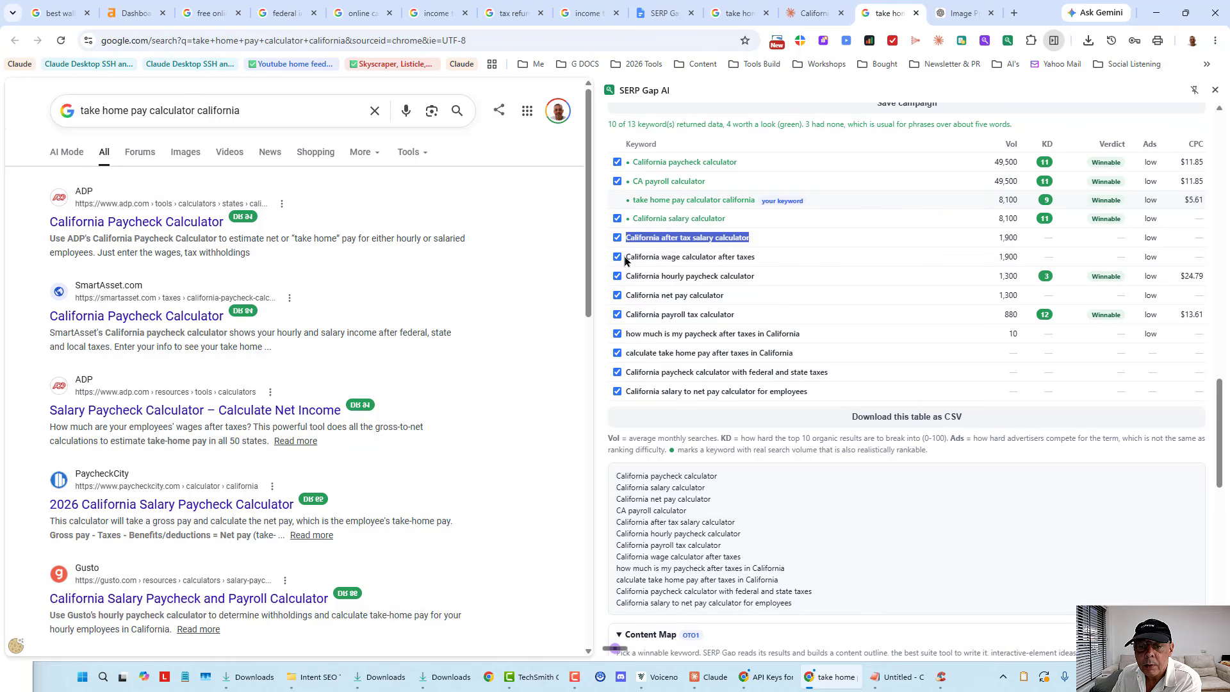
left_click_drag(624, 257, 755, 257)
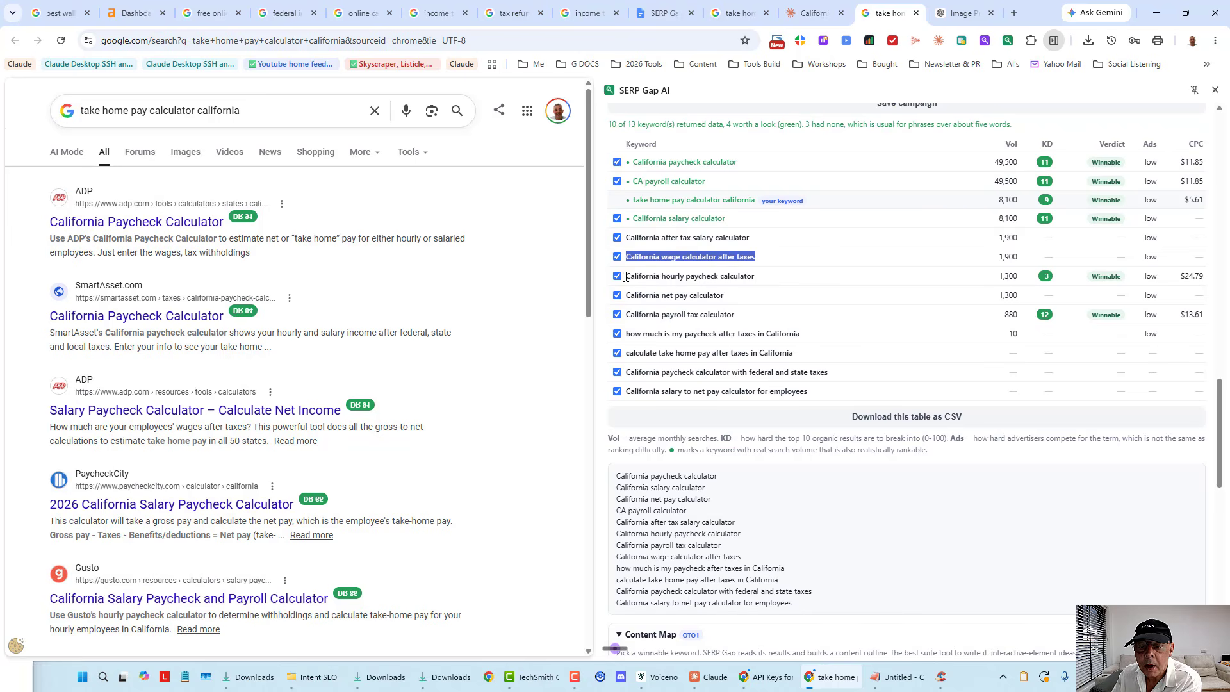
left_click_drag(625, 276, 757, 280)
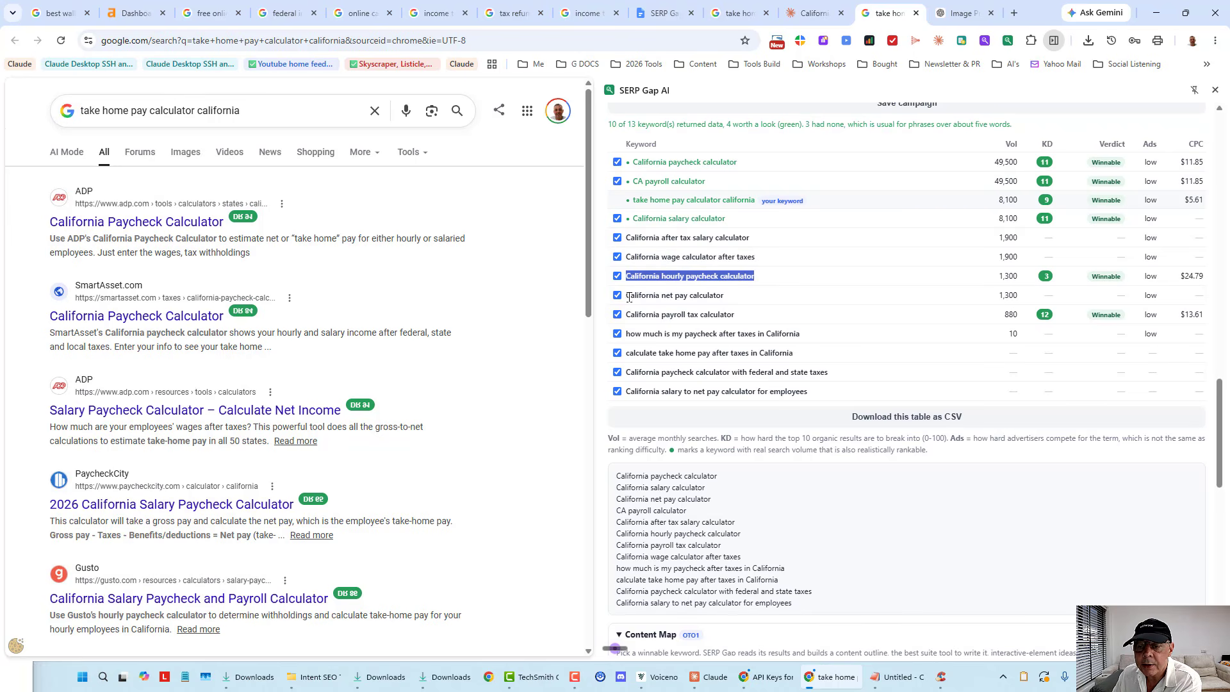
left_click_drag(627, 296, 725, 297)
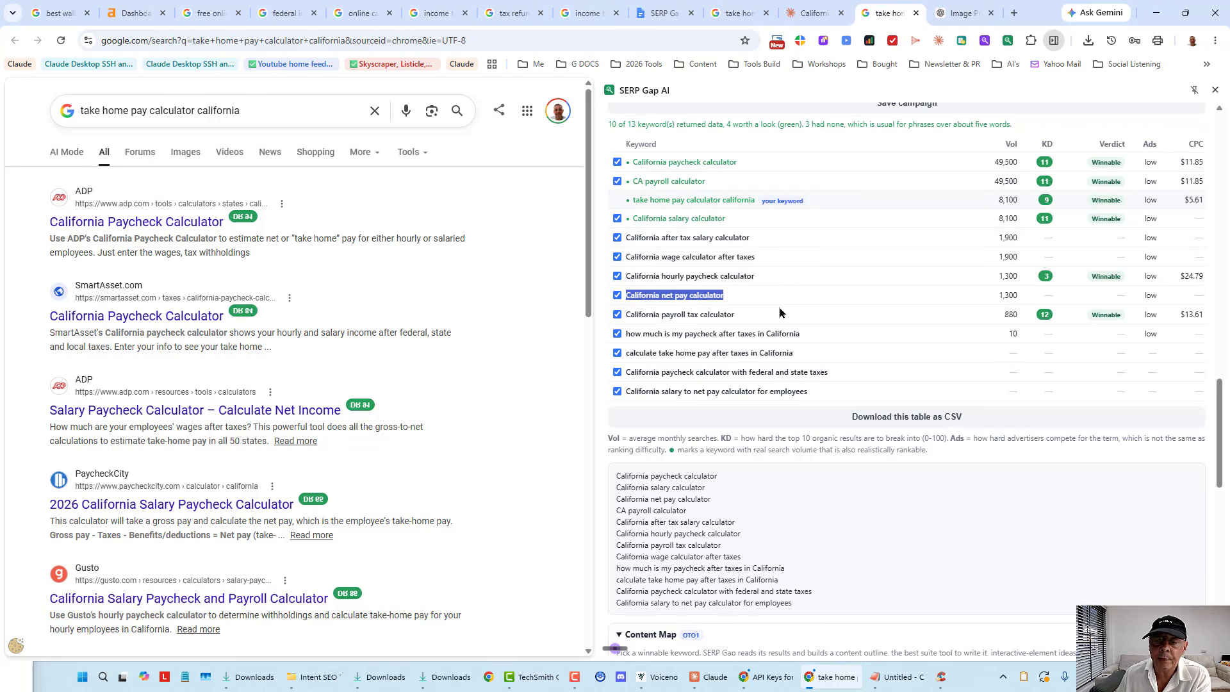
Look through the Content Map, variant list and Research + Build sections, and switch to the Claude chat with the California article.
scroll(966, 367, "down", 1)
scroll(965, 367, "down", 4)
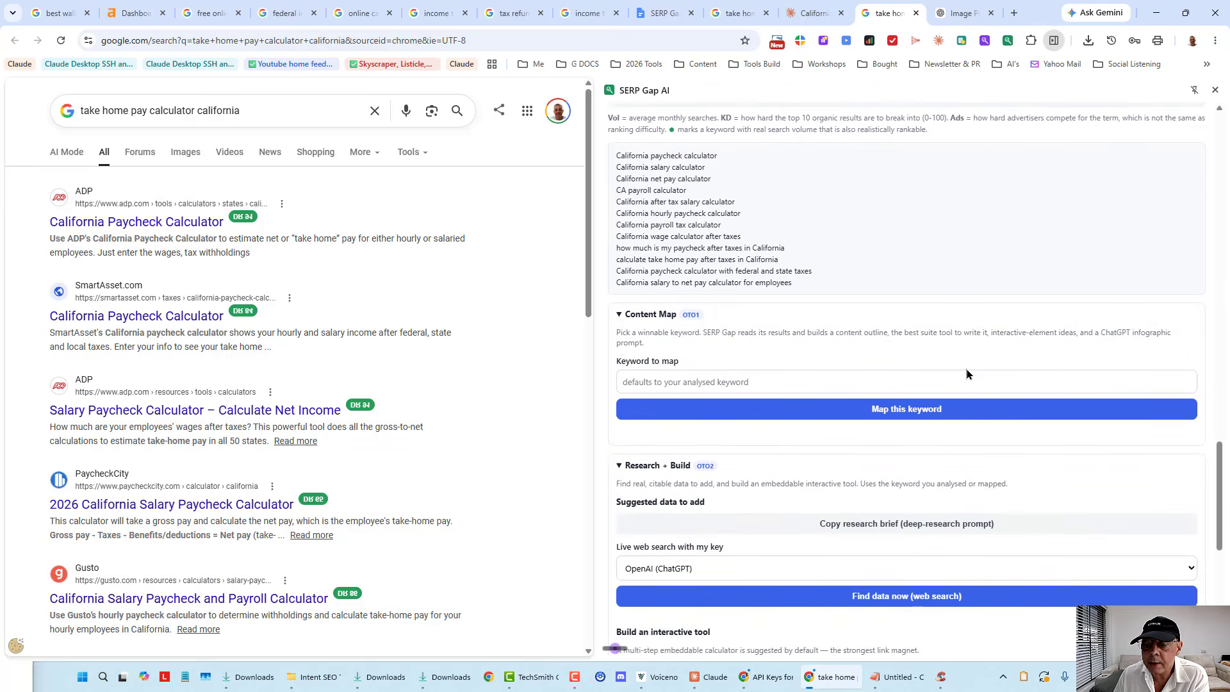
scroll(966, 367, "up", 10)
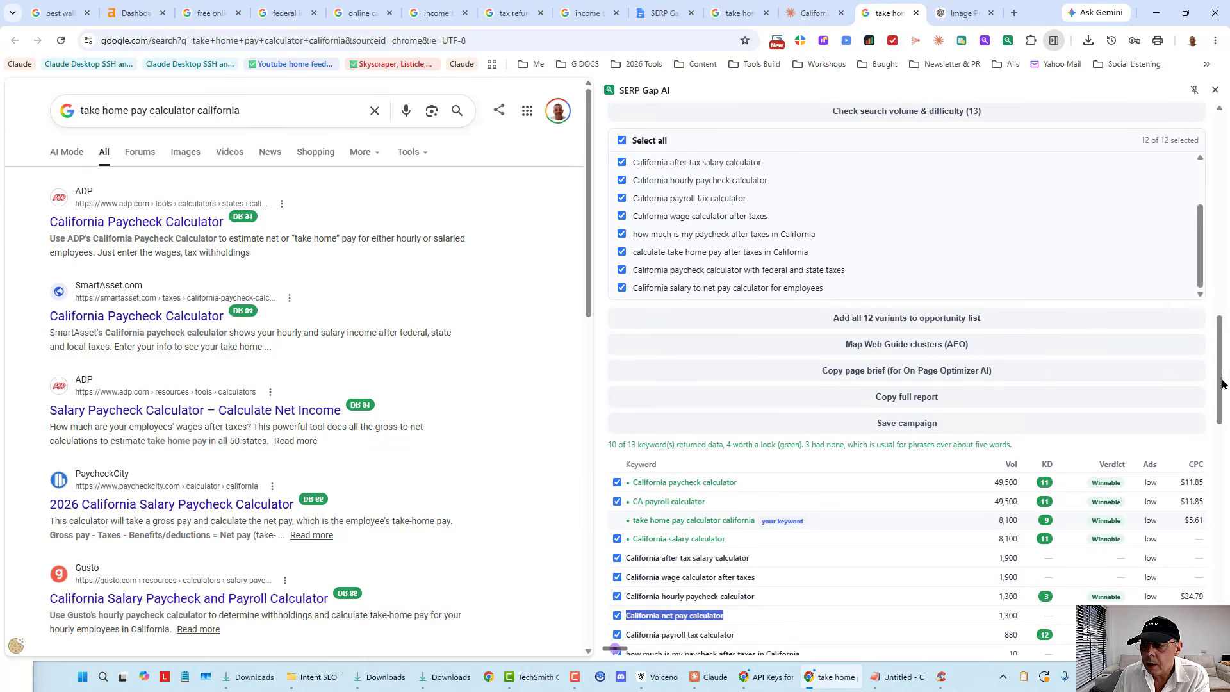
left_click_drag(1226, 337, 1210, 578)
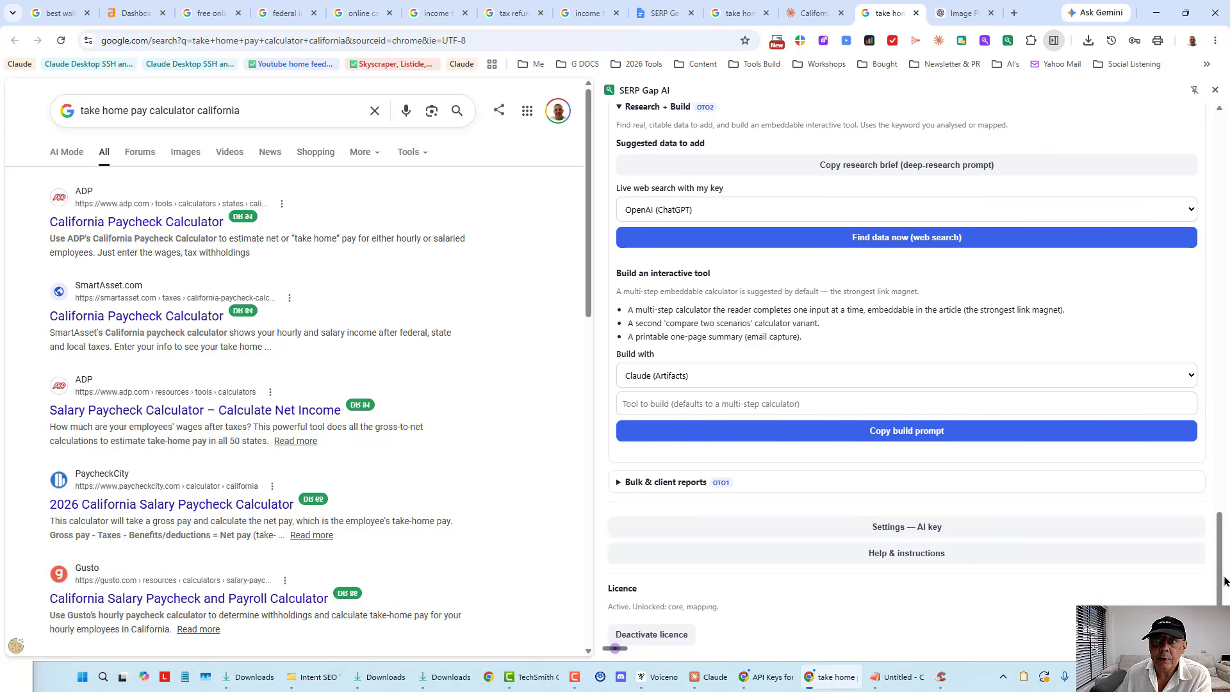
left_click(812, 13)
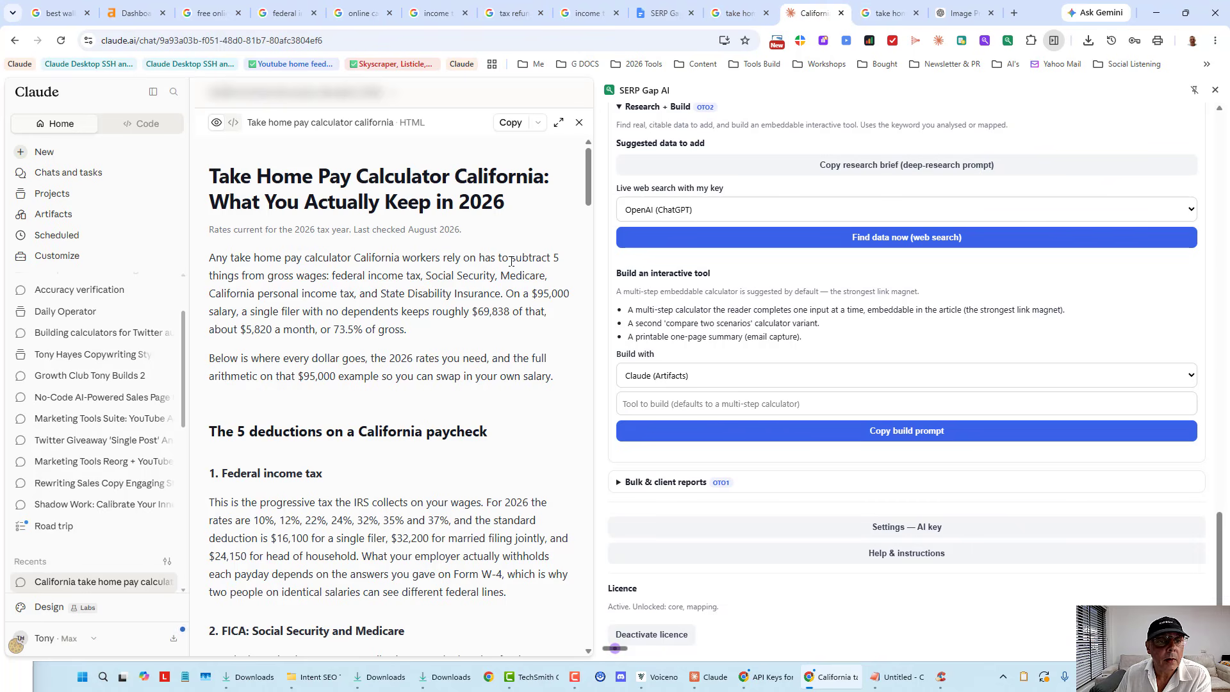
Resize the SERP Gap AI sidebar and Claude chat so chat, article and sidebar fit side by side, and bring the start of the analysis into view.
left_click_drag(598, 232, 918, 245)
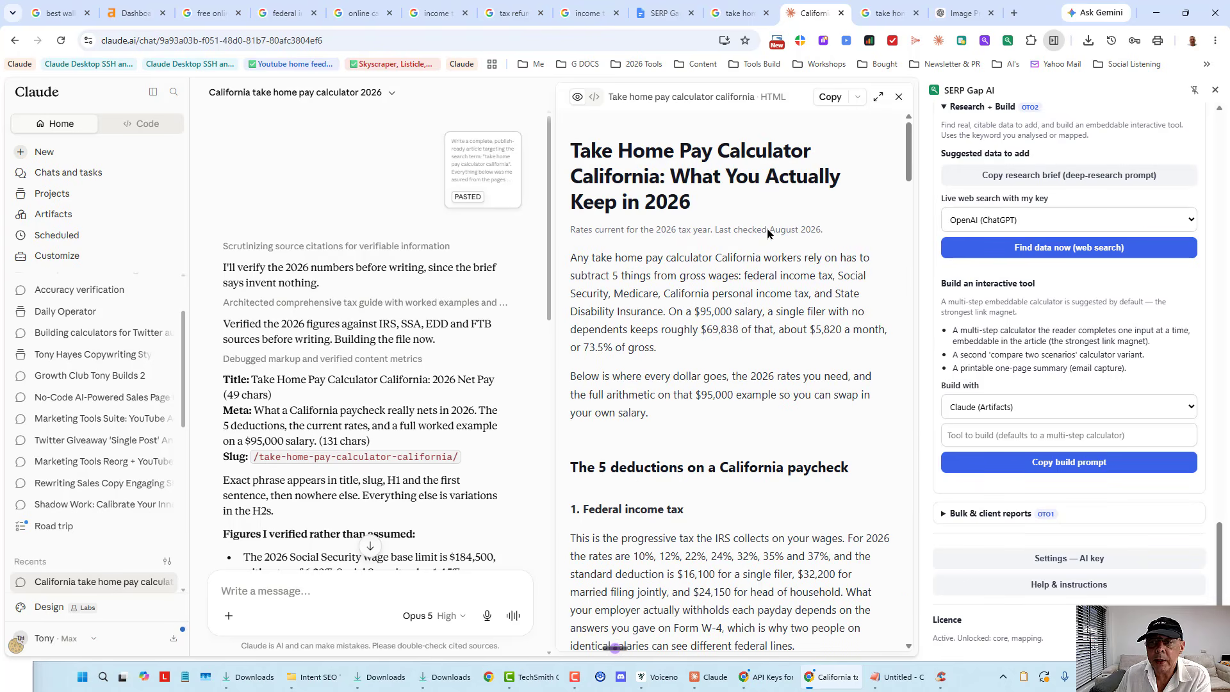
left_click_drag(913, 163, 937, 42)
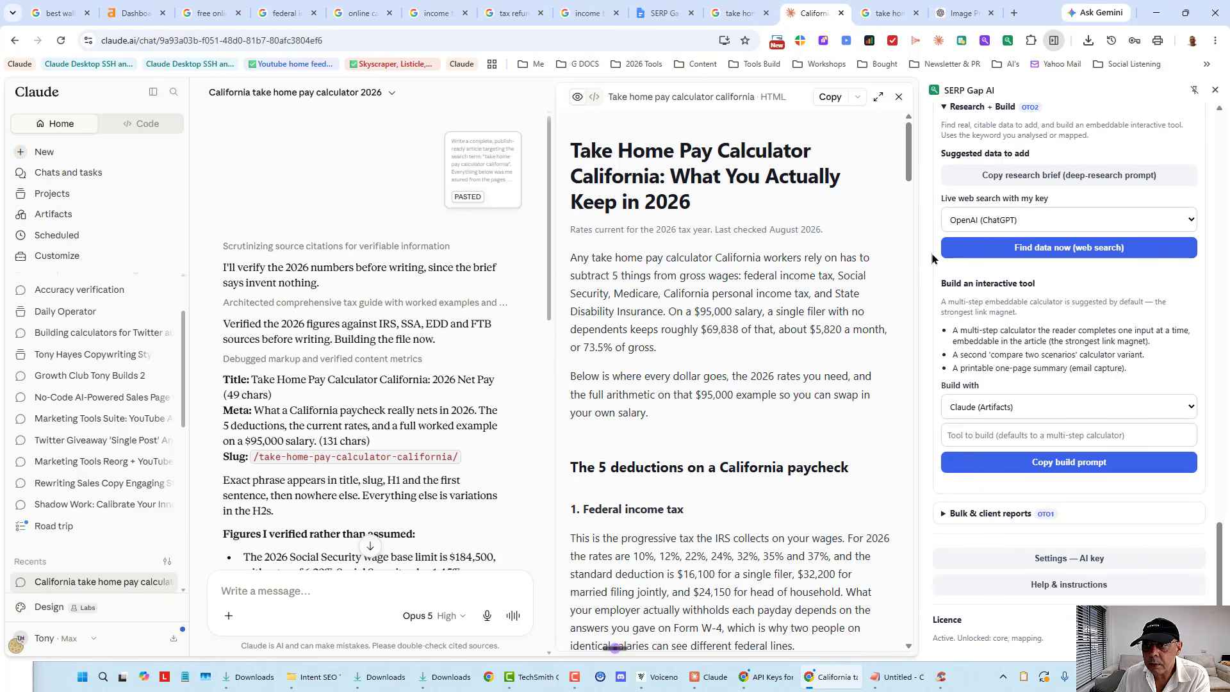
left_click_drag(923, 267, 806, 278)
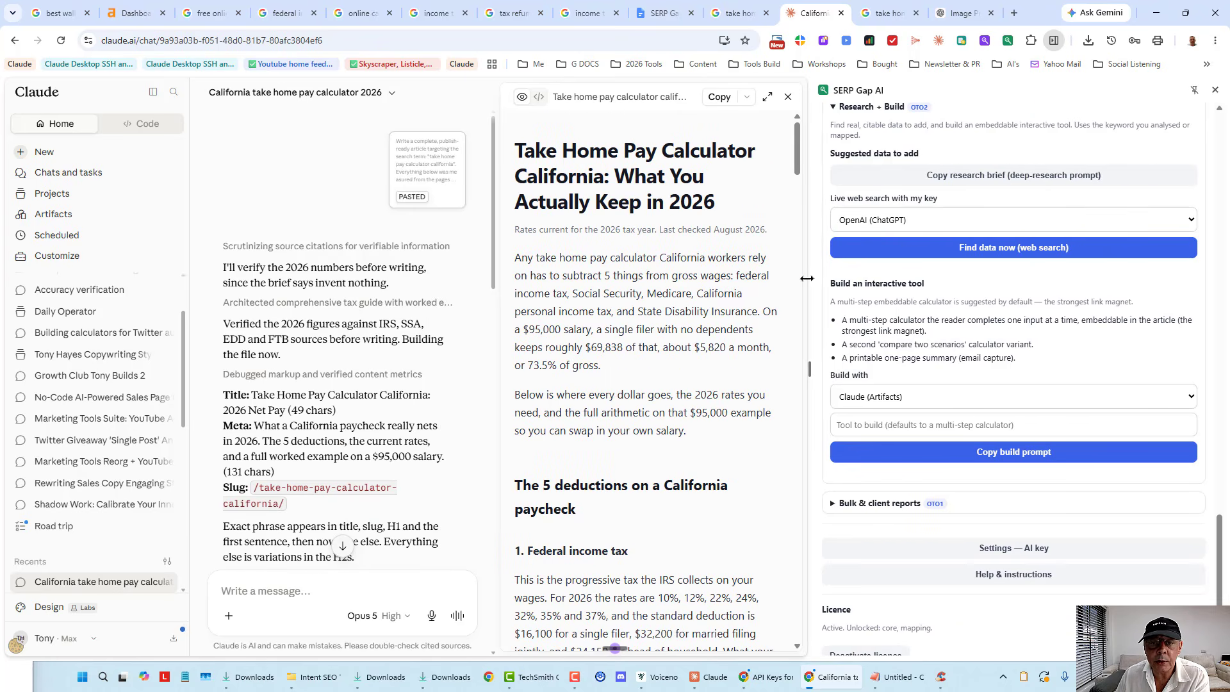
left_click_drag(499, 289, 463, 290)
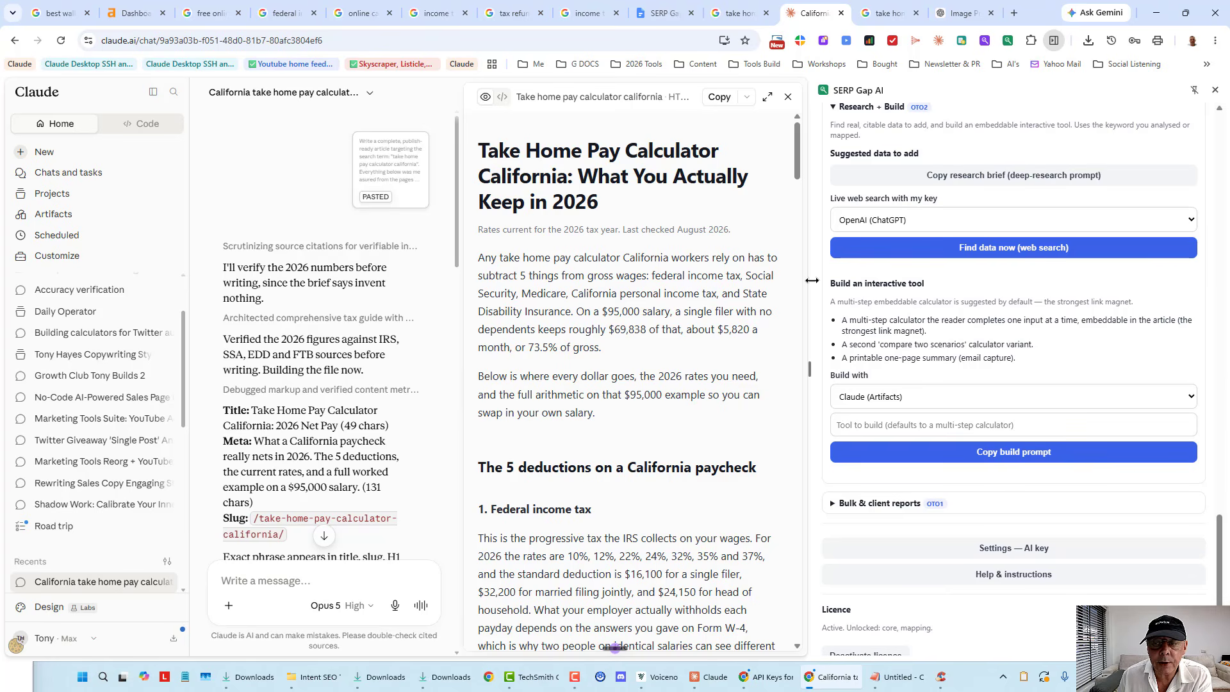
left_click_drag(811, 280, 780, 288)
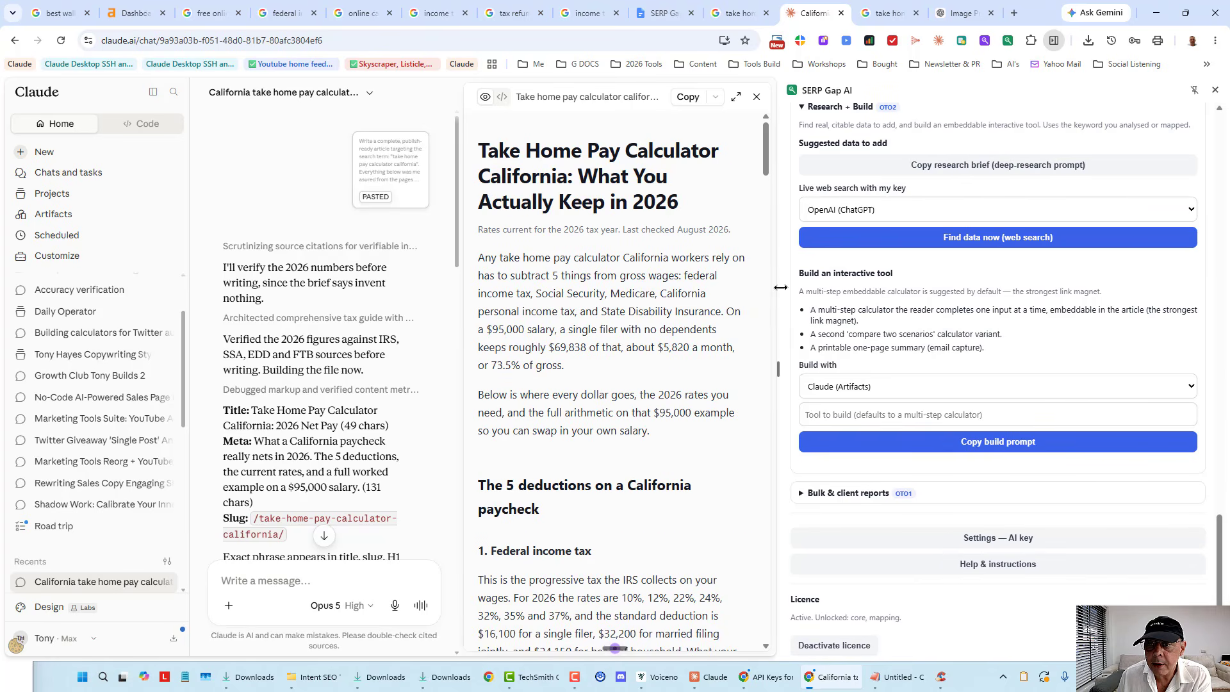
left_click_drag(1220, 548, 1226, 135)
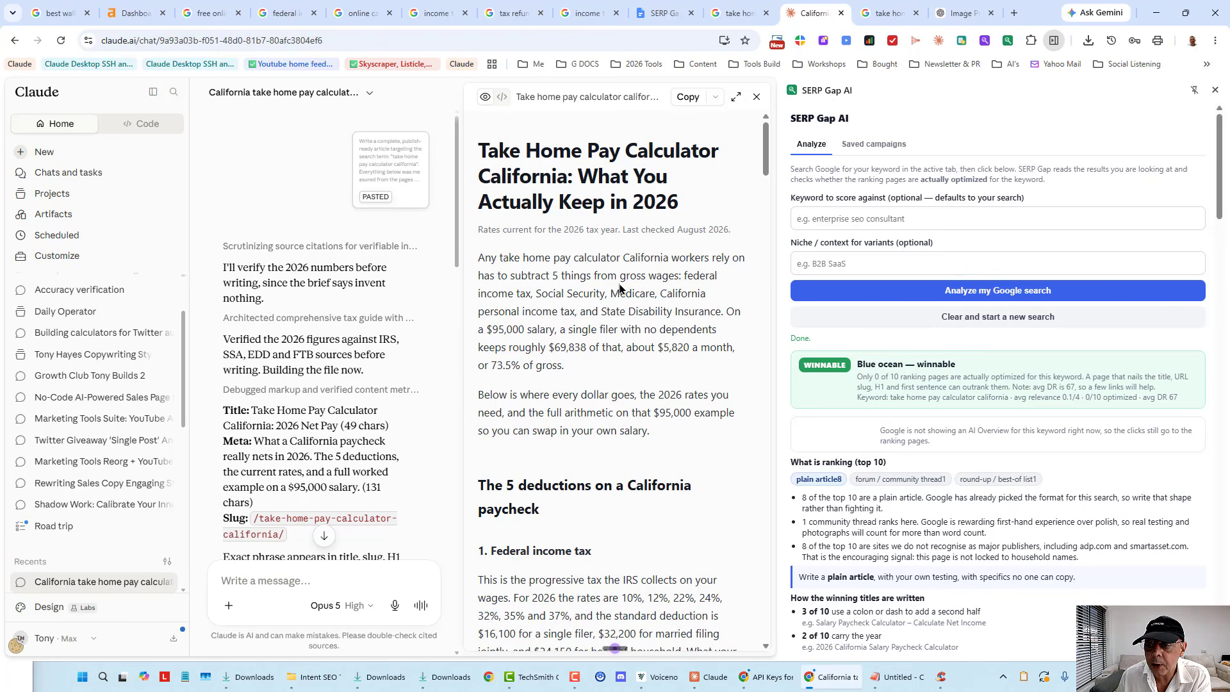